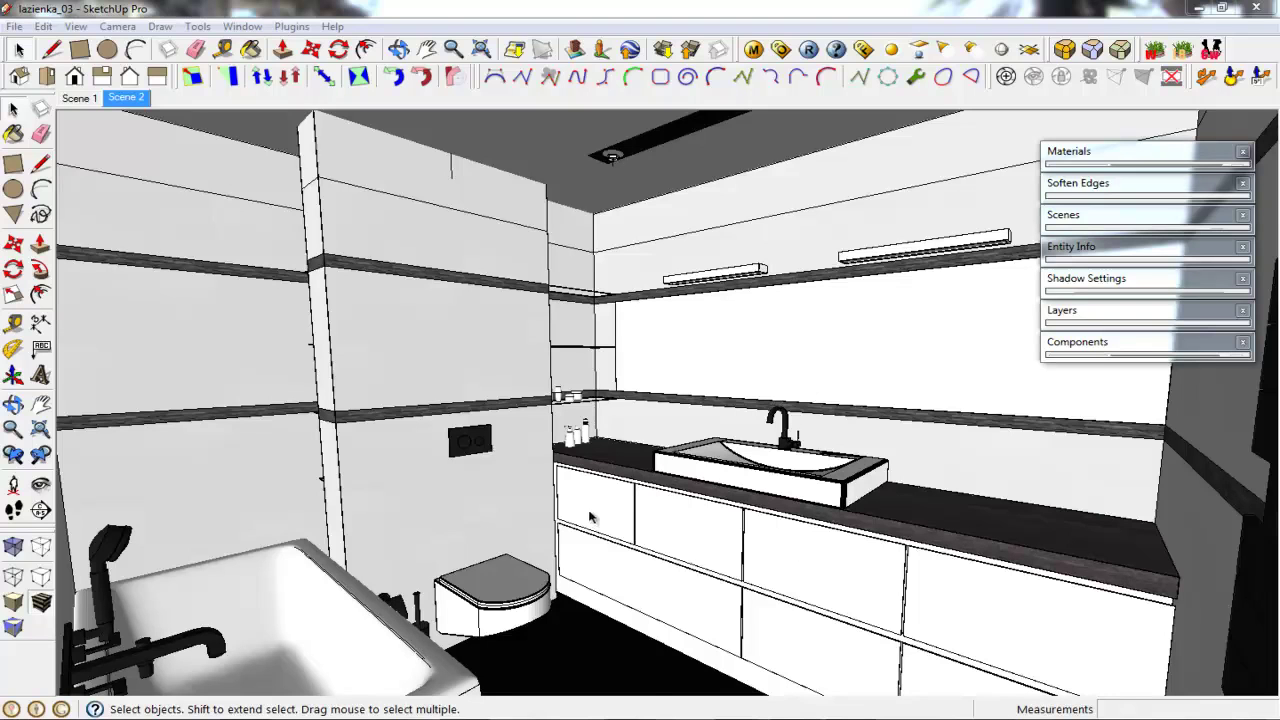
Open the V-Ray Material Editor and move its window over the bathroom model
{"action": "left_click", "coordinate": [753, 49]}
{"action": "left_click_drag", "start_coordinate": [740, 133], "coordinate": [731, 111]}
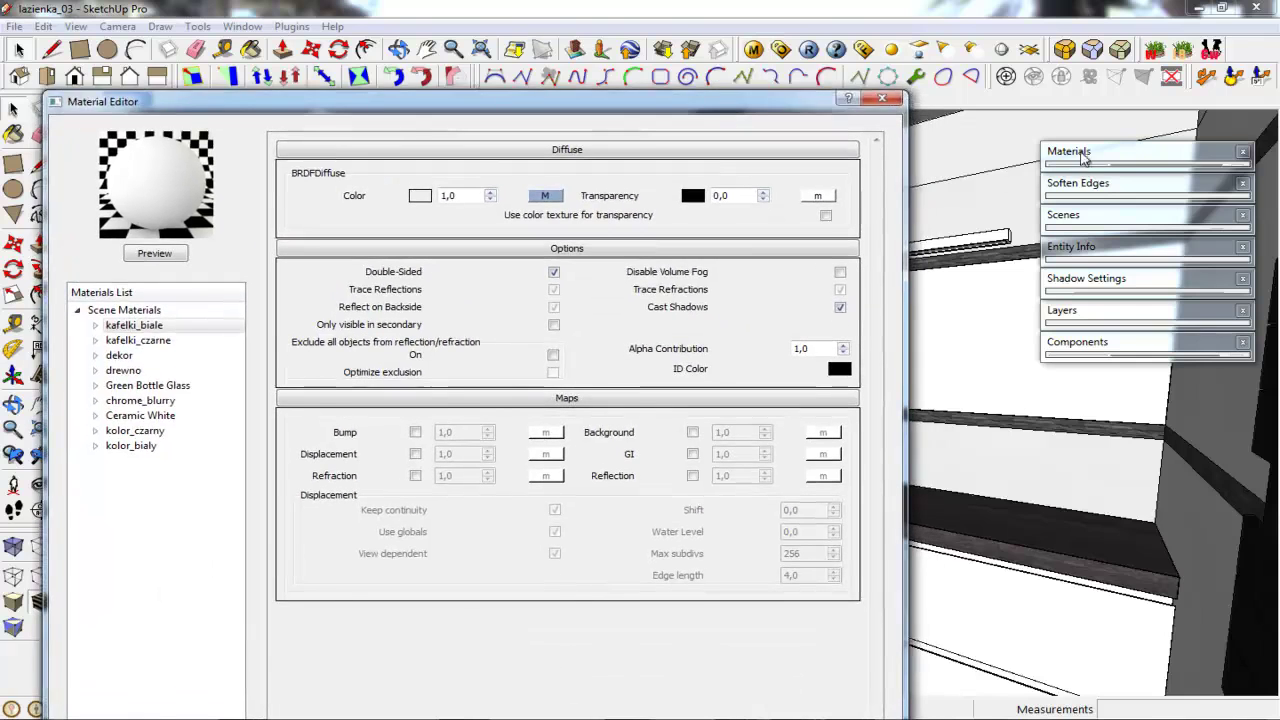
Expand the Materials tray panel and view kafelki_biale, Green Bottle Glass, Ceramic White and kolor_biały settings
{"action": "left_click", "coordinate": [1080, 152]}
{"action": "left_click_drag", "start_coordinate": [1127, 160], "coordinate": [1115, 153]}
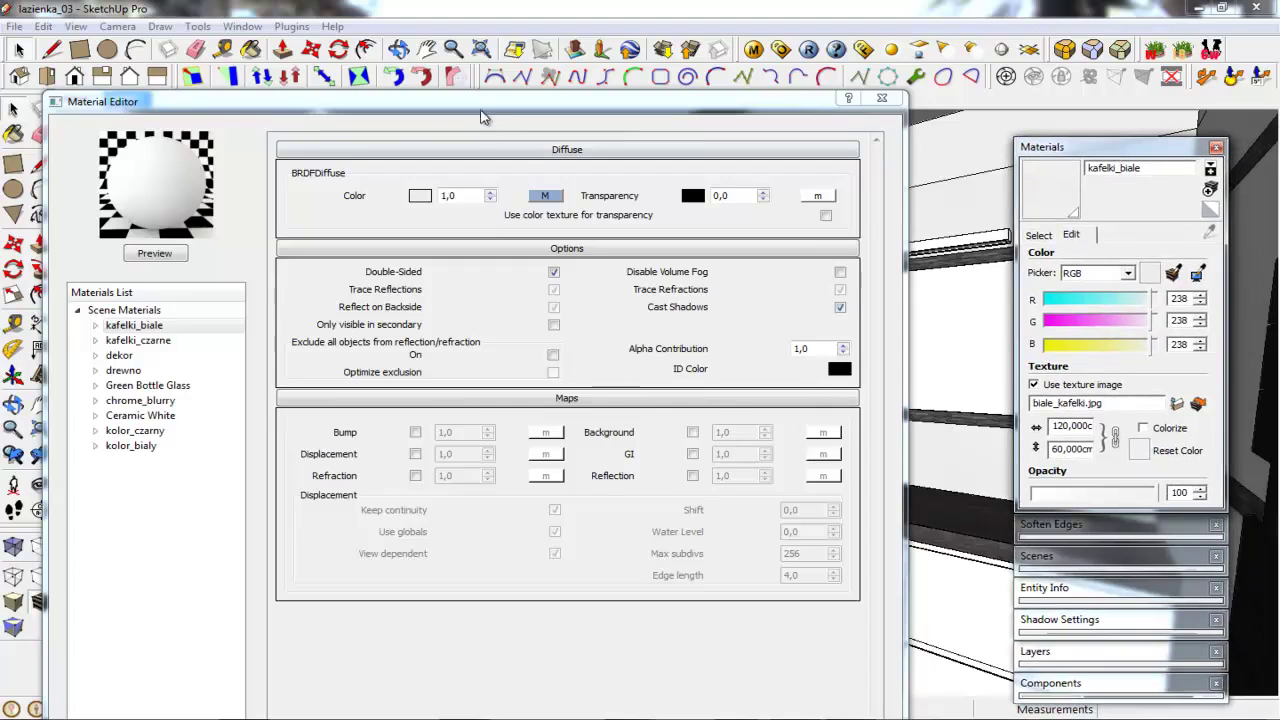
{"action": "left_click_drag", "start_coordinate": [486, 102], "coordinate": [496, 76]}
{"action": "left_click", "coordinate": [124, 299]}
{"action": "left_click", "coordinate": [158, 358]}
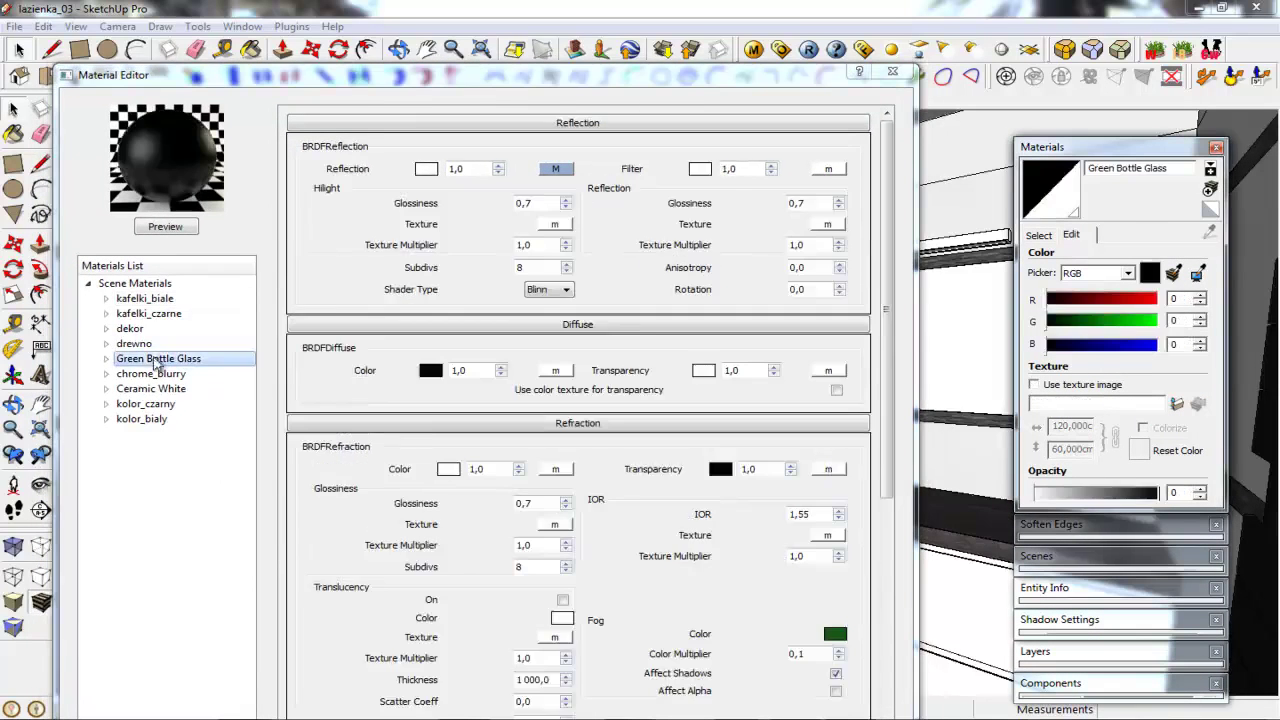
{"action": "left_click", "coordinate": [150, 388]}
{"action": "left_click", "coordinate": [137, 420]}
{"action": "left_click", "coordinate": [124, 299]}
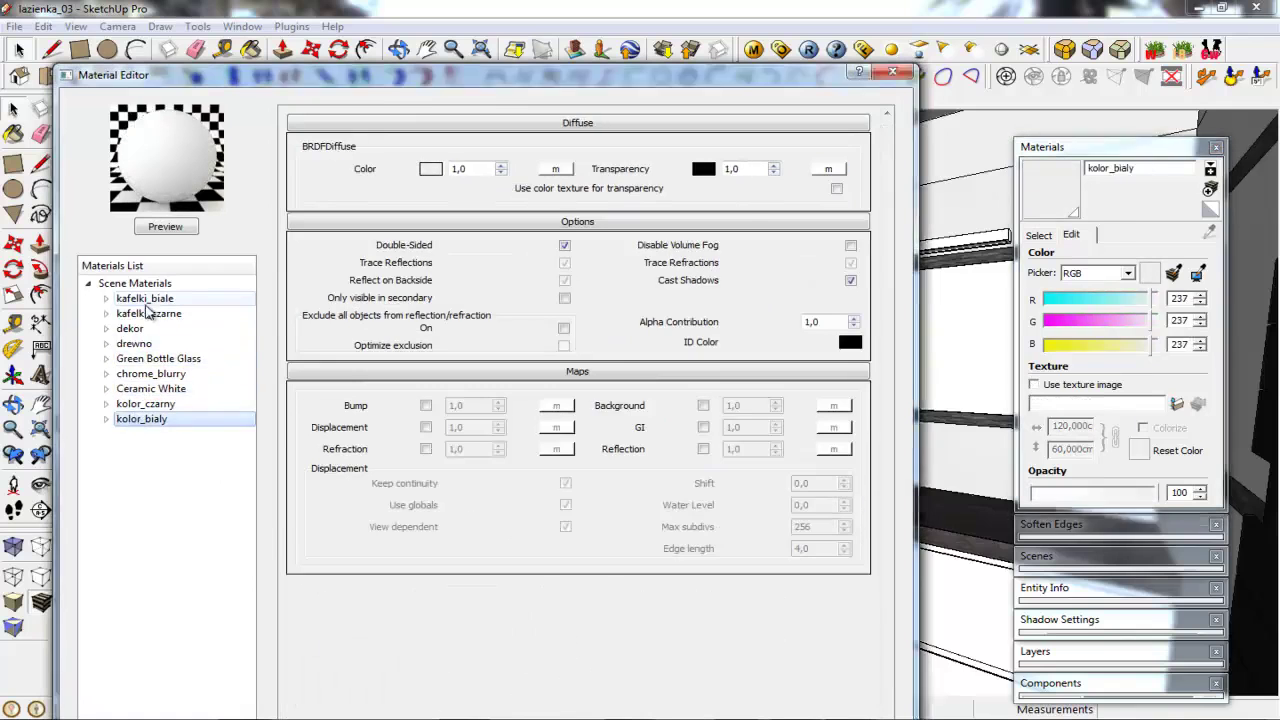
List the In Model materials and view drewno, chrome_blurry, kafelki_biale, kafelki_czarne and dekor
{"action": "left_click", "coordinate": [1038, 235]}
{"action": "left_click", "coordinate": [1074, 257]}
{"action": "left_click", "coordinate": [134, 343]}
{"action": "left_click", "coordinate": [150, 373]}
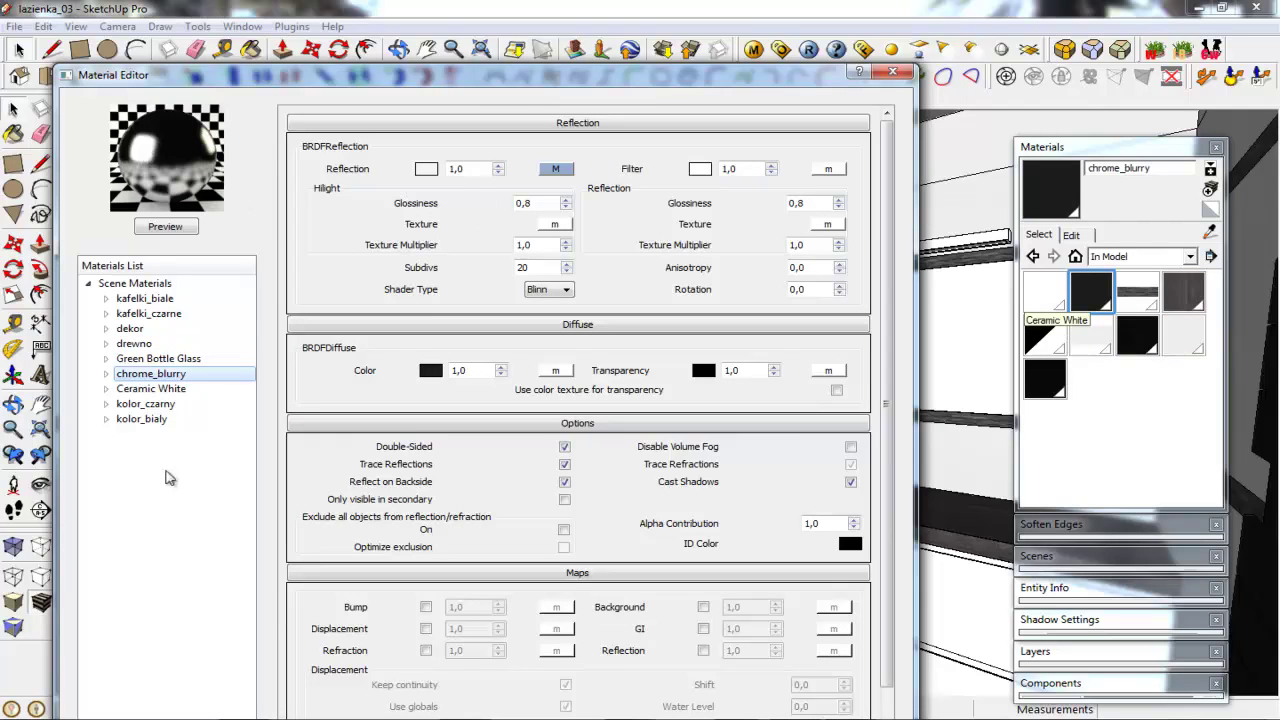
{"action": "left_click", "coordinate": [146, 300]}
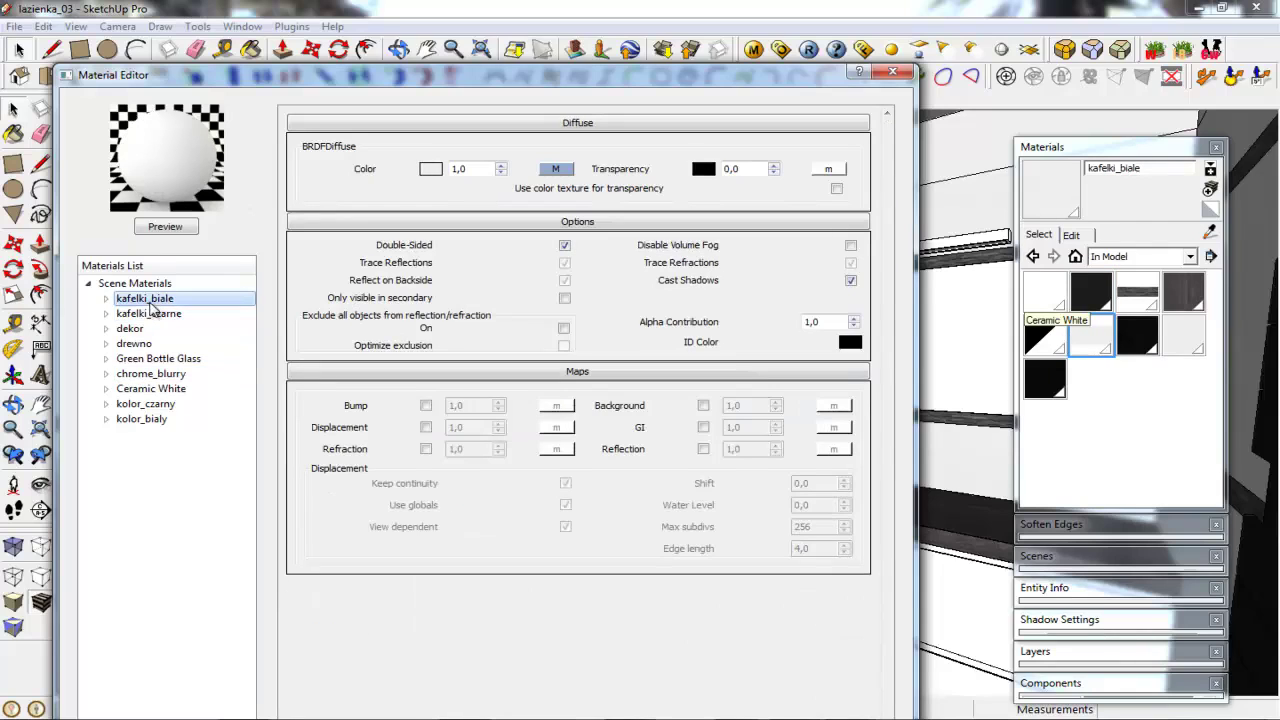
{"action": "left_click", "coordinate": [150, 313]}
{"action": "left_click", "coordinate": [140, 328]}
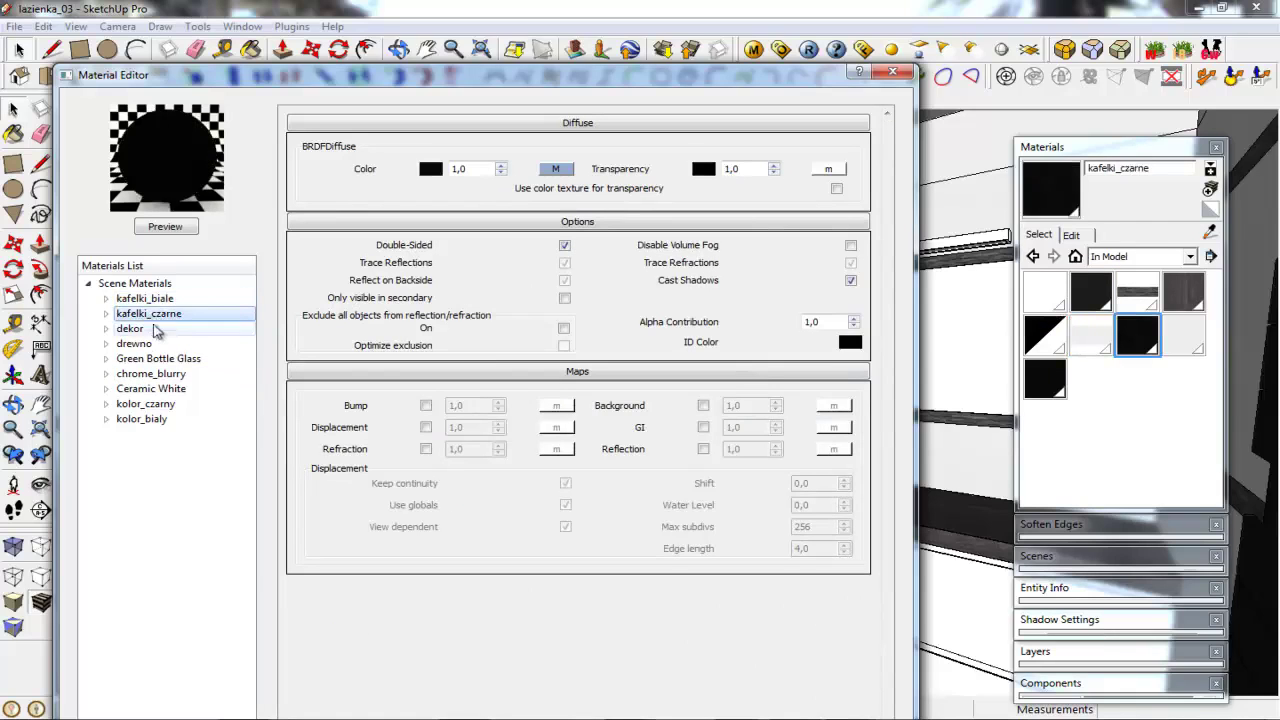
Review drewno, Green Bottle Glass, chrome_blurry, Ceramic White, kolor_czarny and kolor_biały settings, ending on kolor_czarny
{"action": "left_click", "coordinate": [136, 343]}
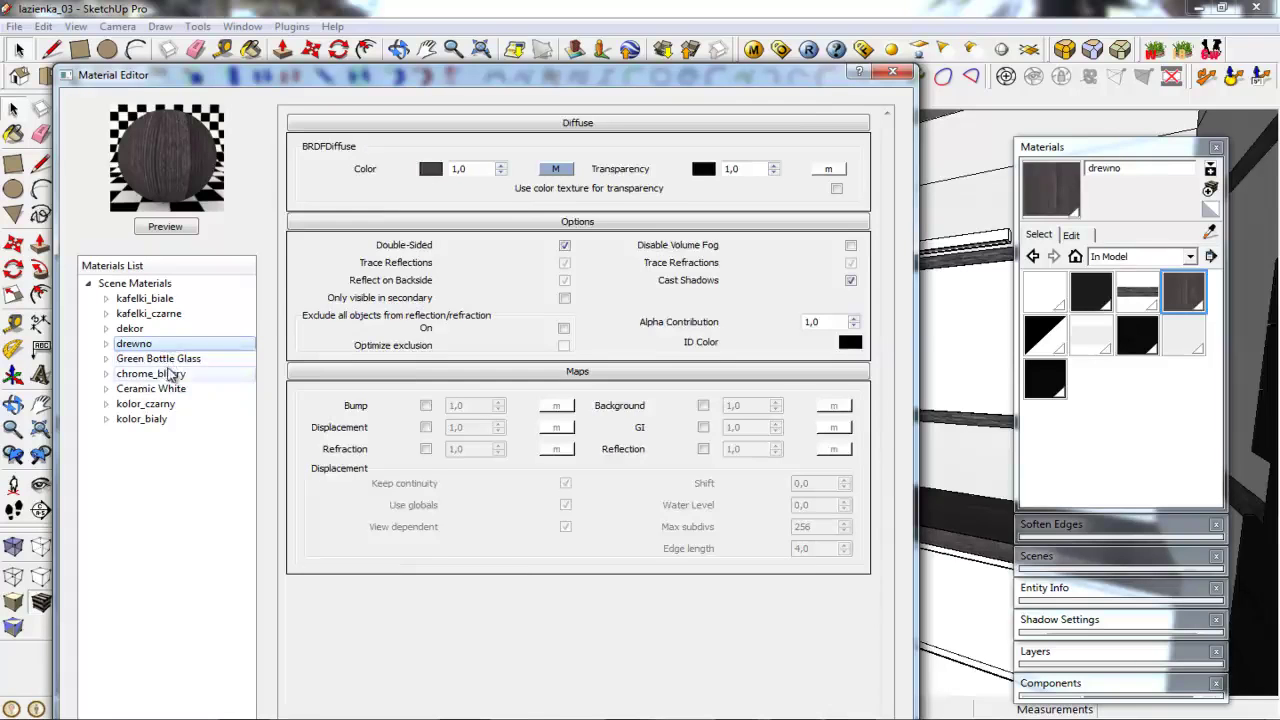
{"action": "left_click", "coordinate": [165, 359]}
{"action": "left_click", "coordinate": [155, 374]}
{"action": "left_click", "coordinate": [160, 389]}
{"action": "left_click", "coordinate": [165, 359]}
{"action": "left_click", "coordinate": [163, 390]}
{"action": "left_click", "coordinate": [152, 404]}
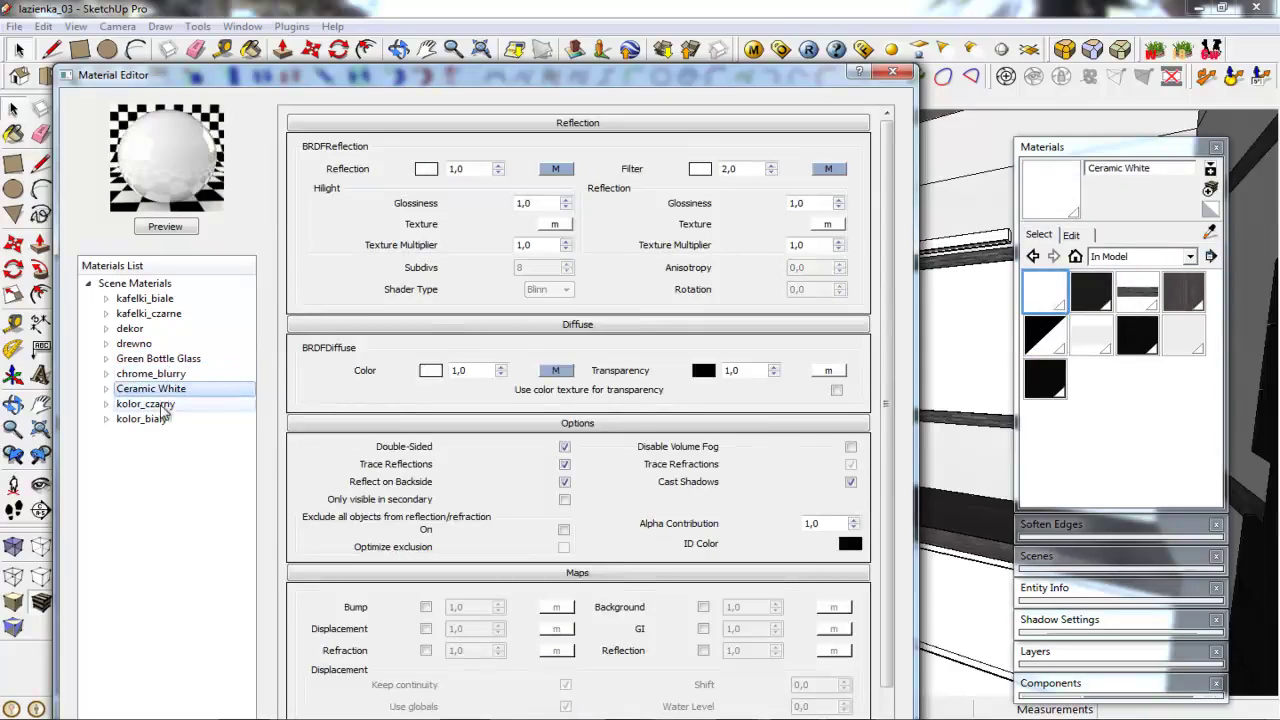
{"action": "left_click", "coordinate": [150, 419]}
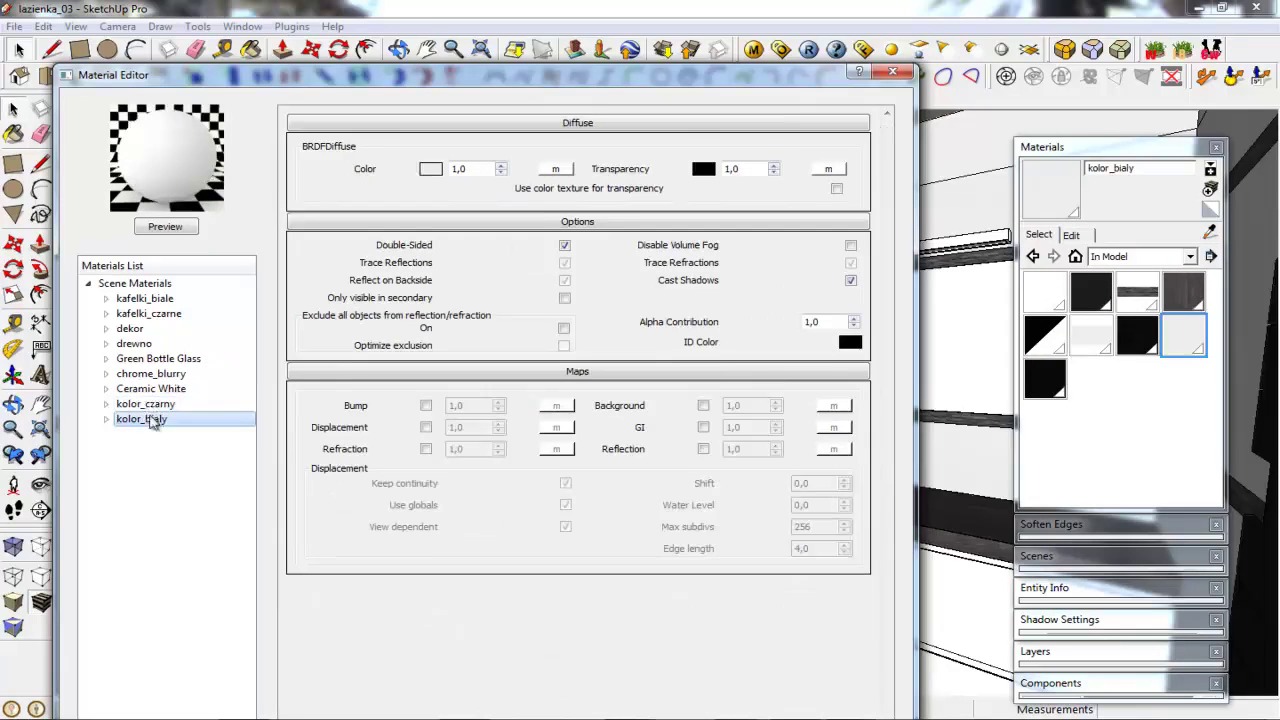
{"action": "left_click", "coordinate": [150, 404]}
Shift the Material Editor to inspect the bathroom, then expand kafelki_biale's layers in the list
{"action": "mouse_move", "coordinate": [757, 85]}
{"action": "left_mouse_down"}
{"action": "mouse_move", "coordinate": [770, 566]}
{"action": "mouse_move", "coordinate": [817, 319]}
{"action": "mouse_move", "coordinate": [778, 278]}
{"action": "left_mouse_up"}
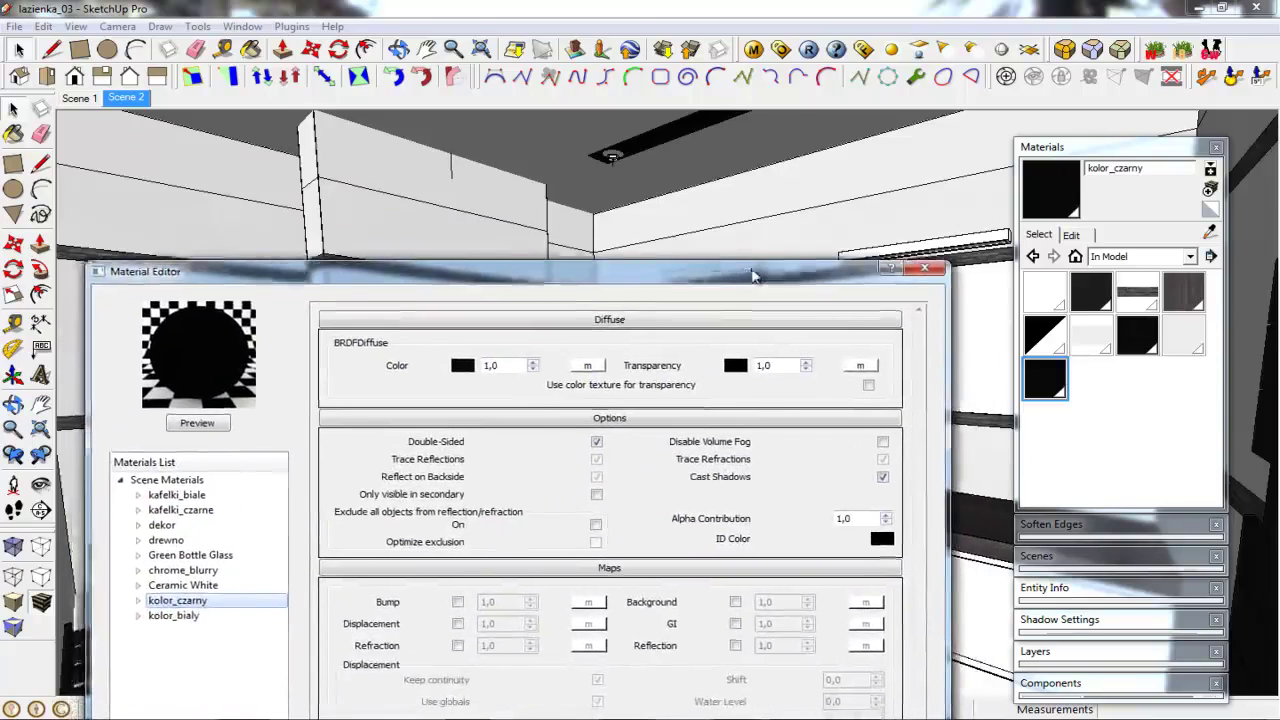
{"action": "mouse_move", "coordinate": [614, 277]}
{"action": "left_mouse_down"}
{"action": "mouse_move", "coordinate": [634, 357]}
{"action": "mouse_move", "coordinate": [632, 559]}
{"action": "left_mouse_up"}
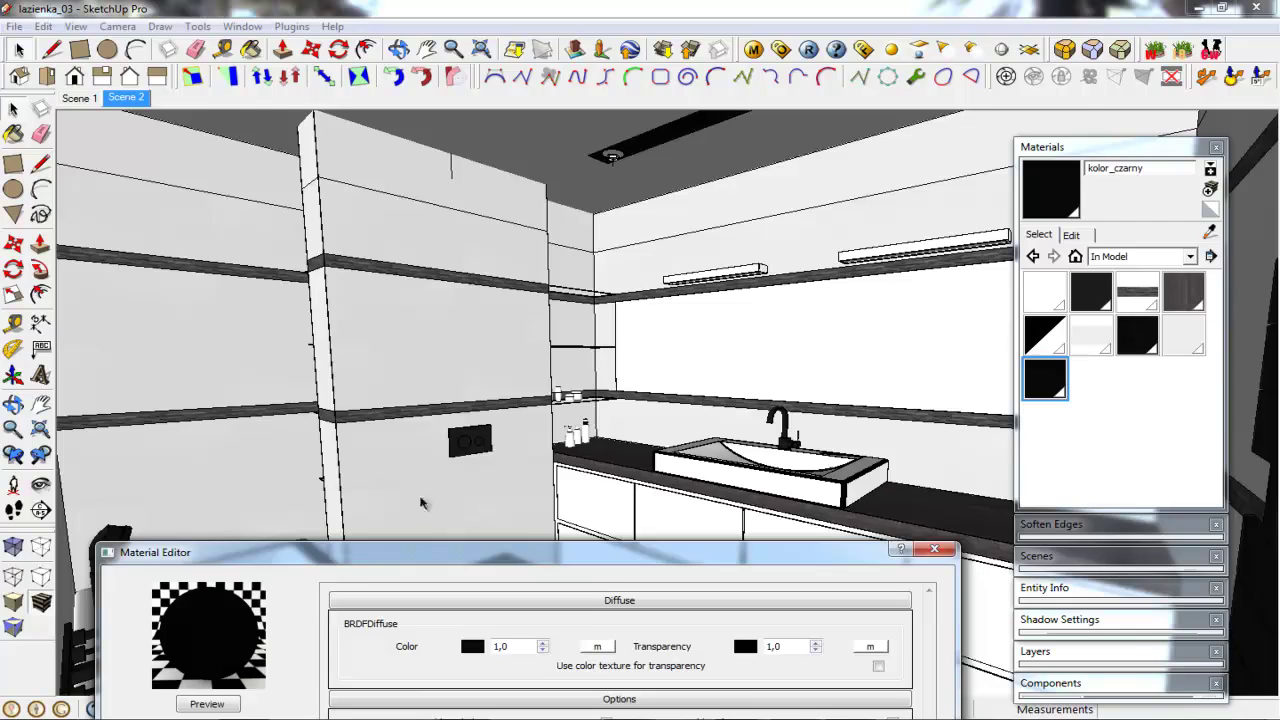
{"action": "left_click_drag", "start_coordinate": [555, 558], "coordinate": [564, 204]}
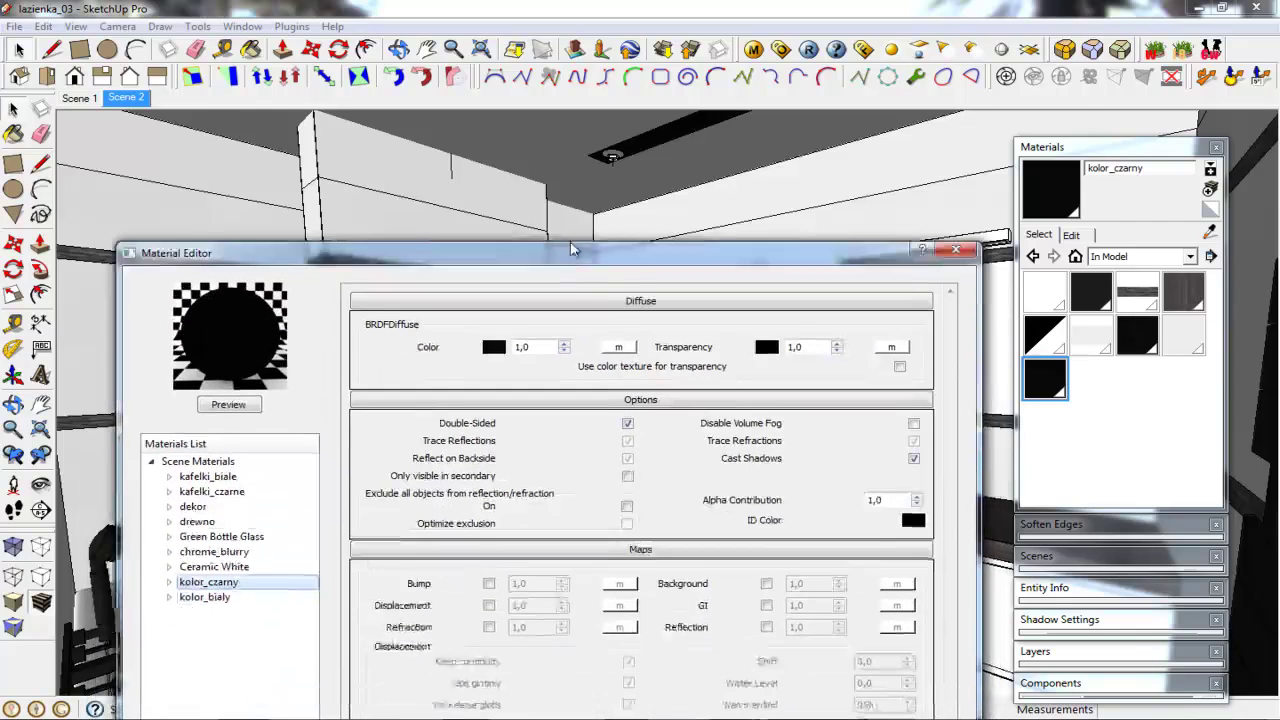
{"action": "left_click", "coordinate": [157, 423]}
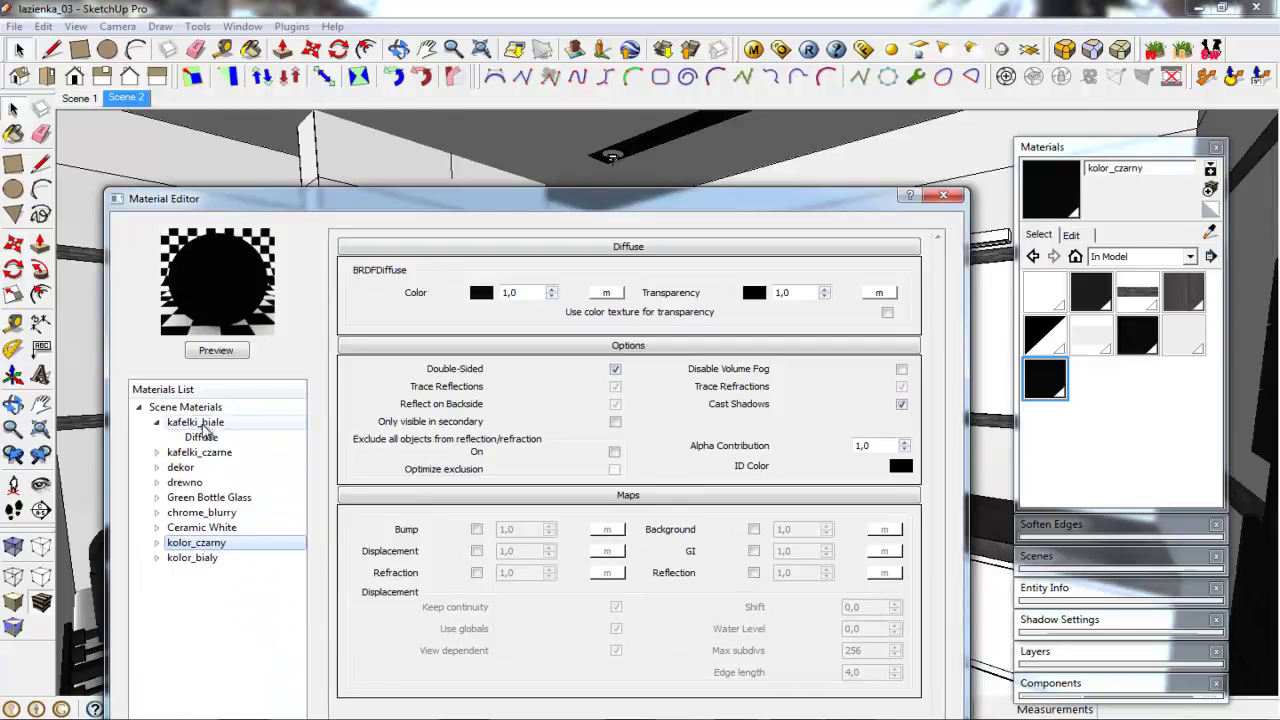
Create a Diffuse1 layer on kafelki_biale and place it above the original Diffuse layer
{"action": "right_click", "coordinate": [203, 424]}
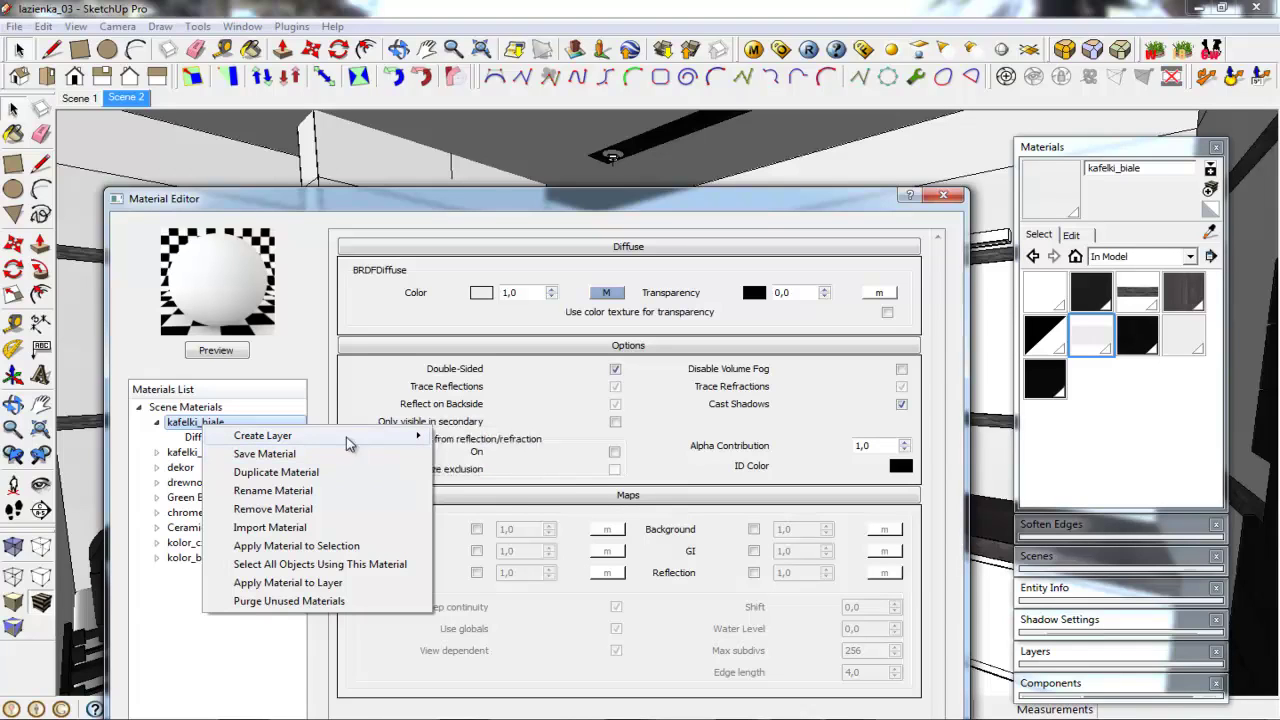
{"action": "left_click", "coordinate": [491, 489]}
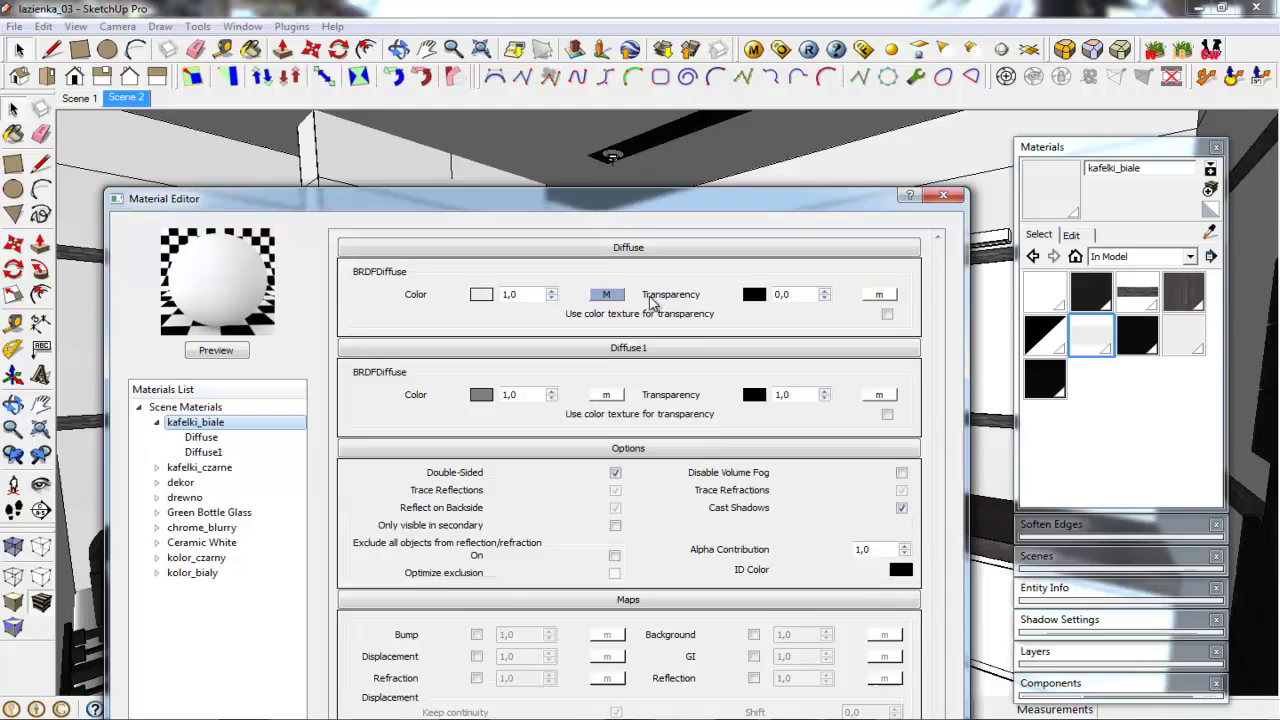
{"action": "left_click_drag", "start_coordinate": [205, 452], "coordinate": [210, 438]}
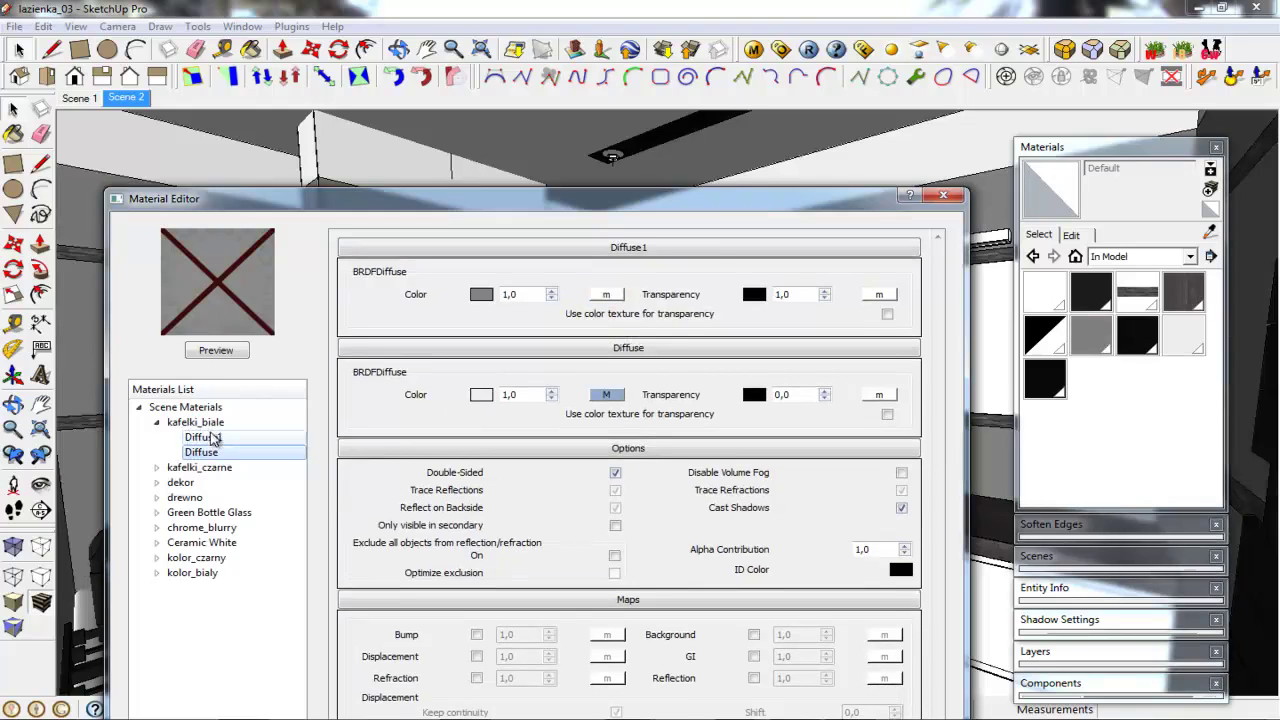
Sample kafelki_biale from the grey wall and open its Edit settings in the Materials panel
{"action": "left_click_drag", "start_coordinate": [698, 205], "coordinate": [691, 600]}
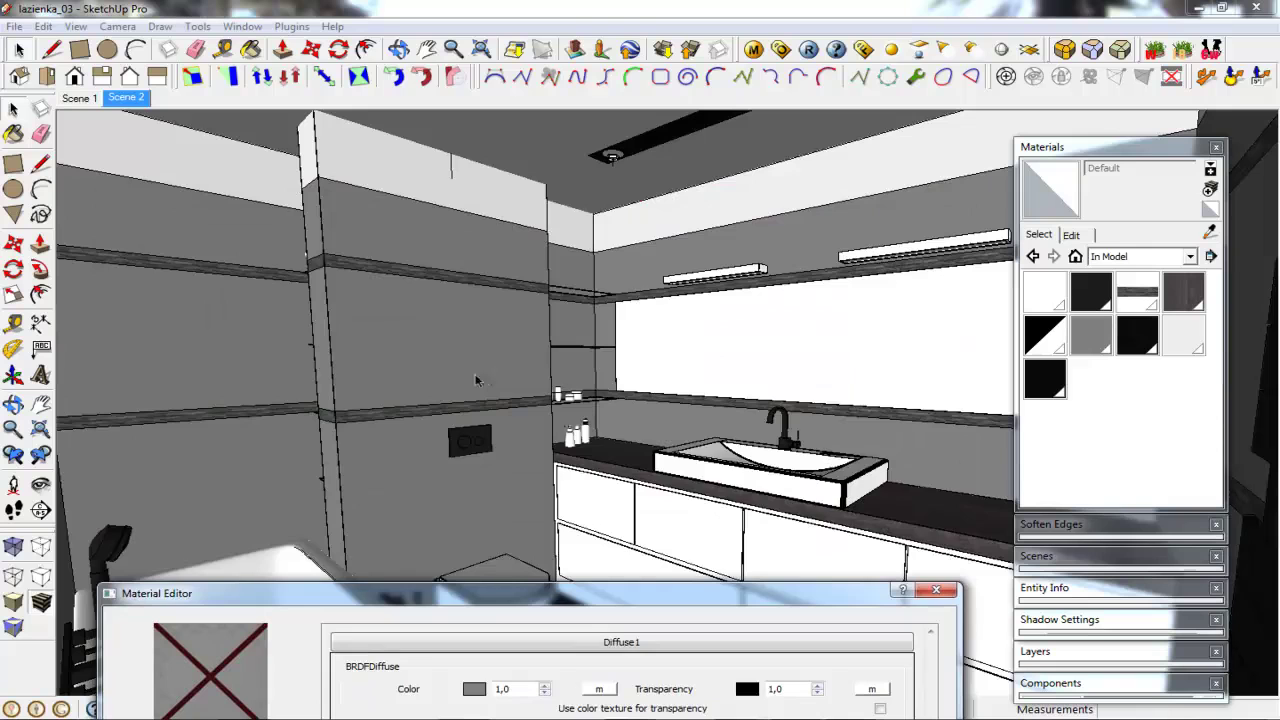
{"action": "left_click_drag", "start_coordinate": [512, 600], "coordinate": [515, 396]}
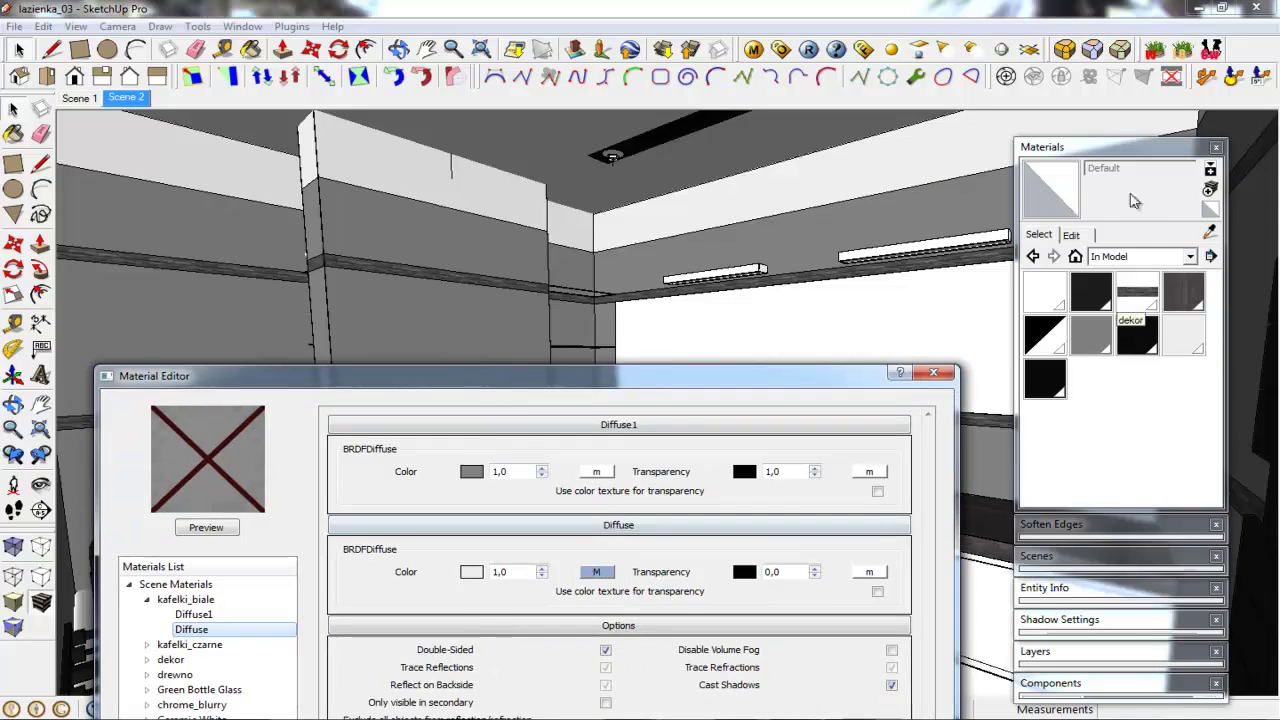
{"action": "left_click", "coordinate": [1148, 257]}
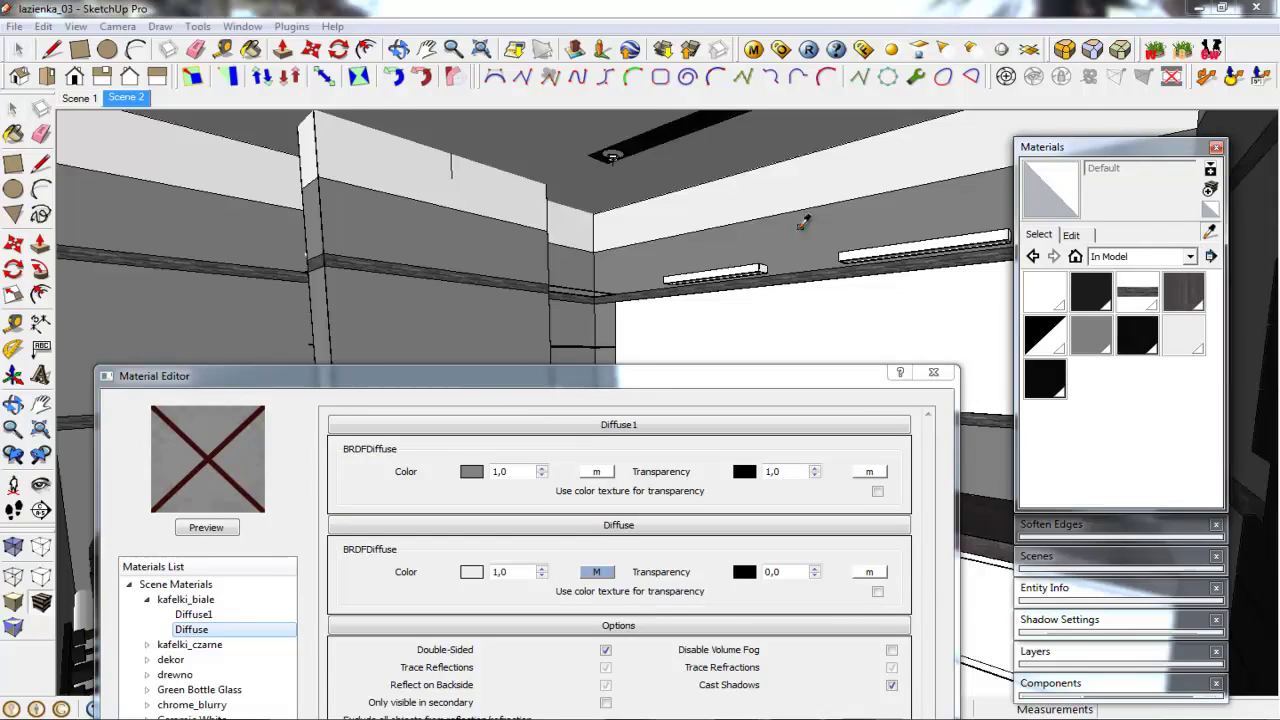
{"action": "left_click", "coordinate": [802, 222], "text": "alt"}
{"action": "left_click", "coordinate": [1078, 238]}
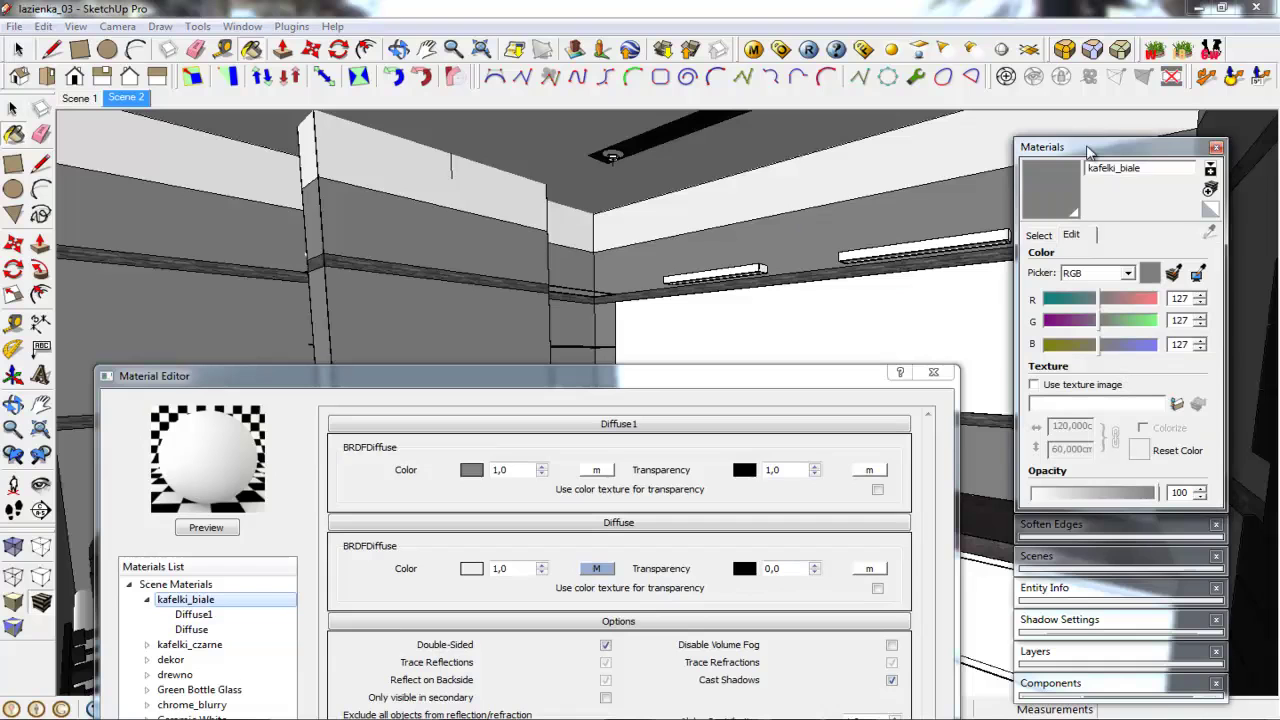
Load biale_kafelki_bump_RED.jpg from F:\SZKOLENIE\WIDEO TUTORIALE\lazienka\materialy as kafelki_biale's texture
{"action": "left_click", "coordinate": [1036, 386]}
{"action": "left_click", "coordinate": [670, 355]}
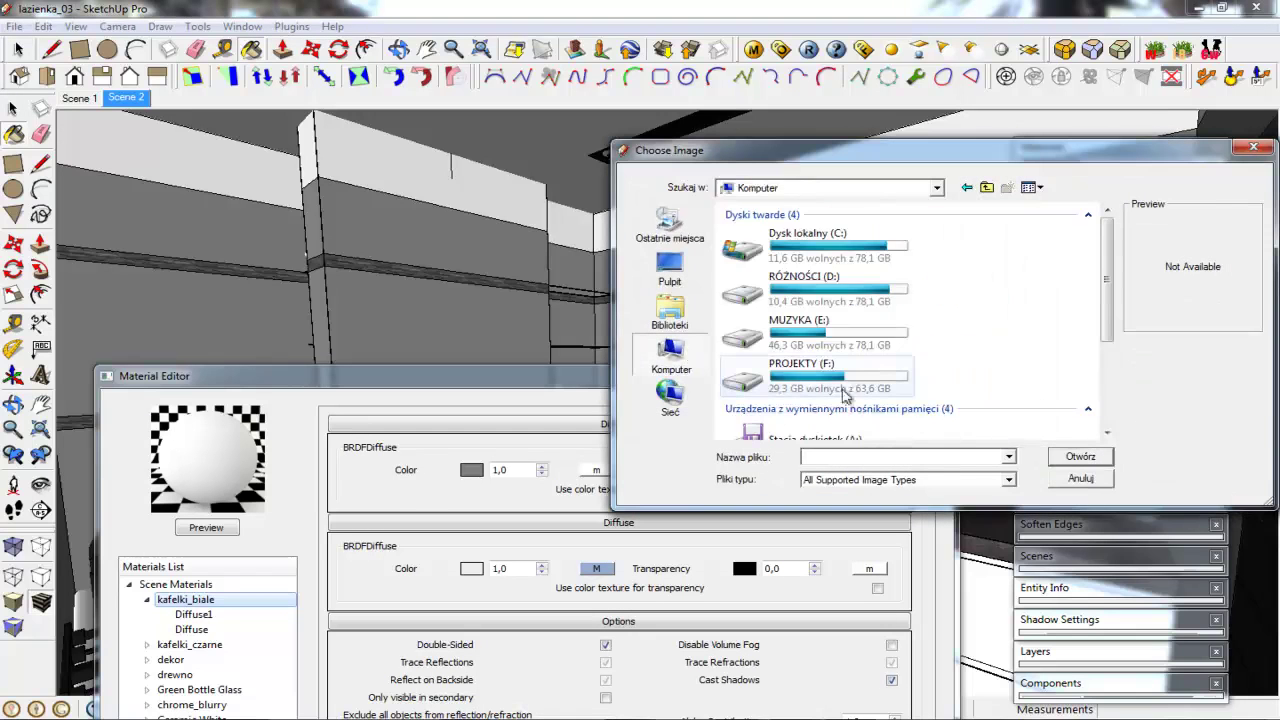
{"action": "double_click", "coordinate": [800, 370]}
{"action": "scroll", "coordinate": [790, 390], "scroll_direction": "down", "scroll_amount": 2}
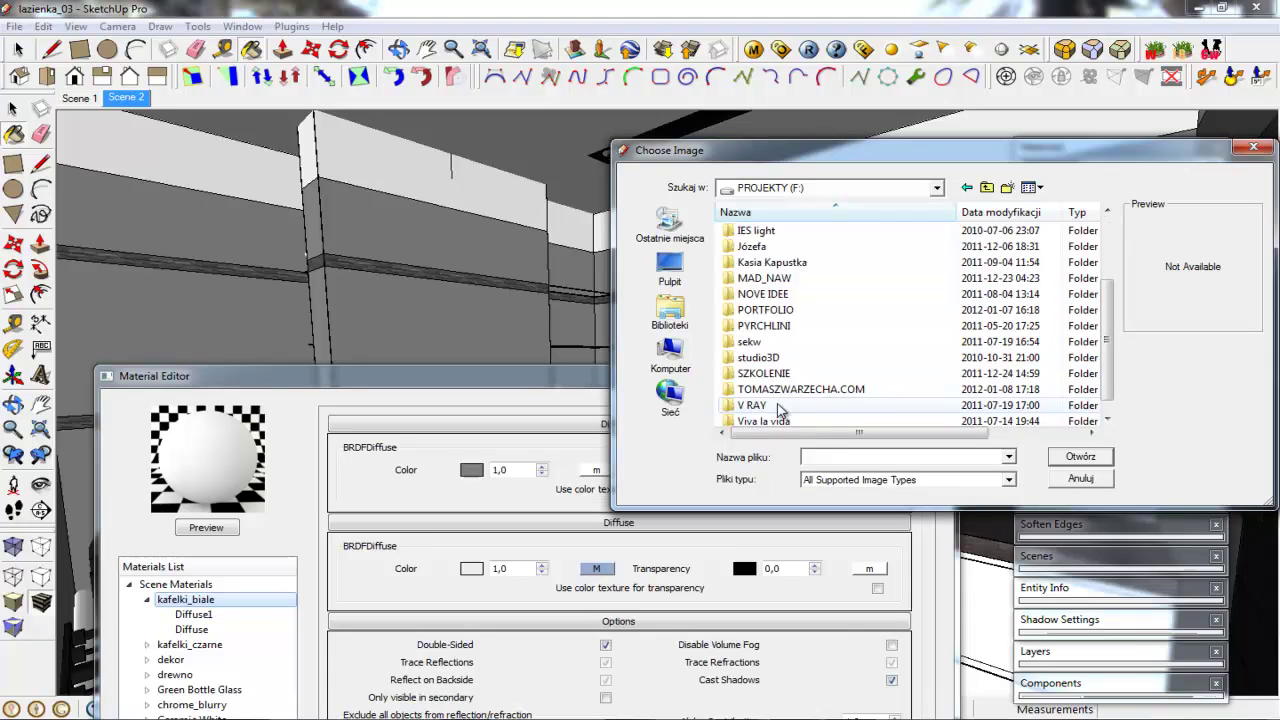
{"action": "scroll", "coordinate": [775, 395], "scroll_direction": "down", "scroll_amount": 1}
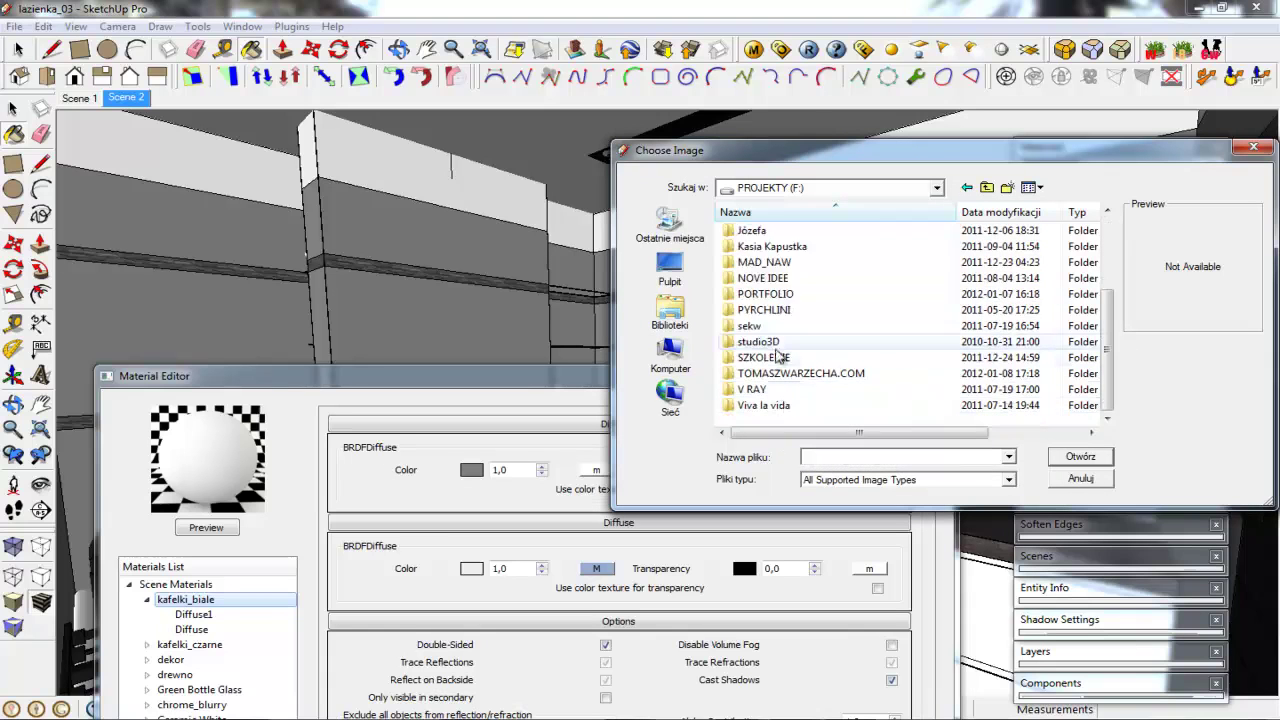
{"action": "double_click", "coordinate": [762, 357]}
{"action": "scroll", "coordinate": [785, 335], "scroll_direction": "down", "scroll_amount": 2}
{"action": "scroll", "coordinate": [820, 320], "scroll_direction": "up", "scroll_amount": 1}
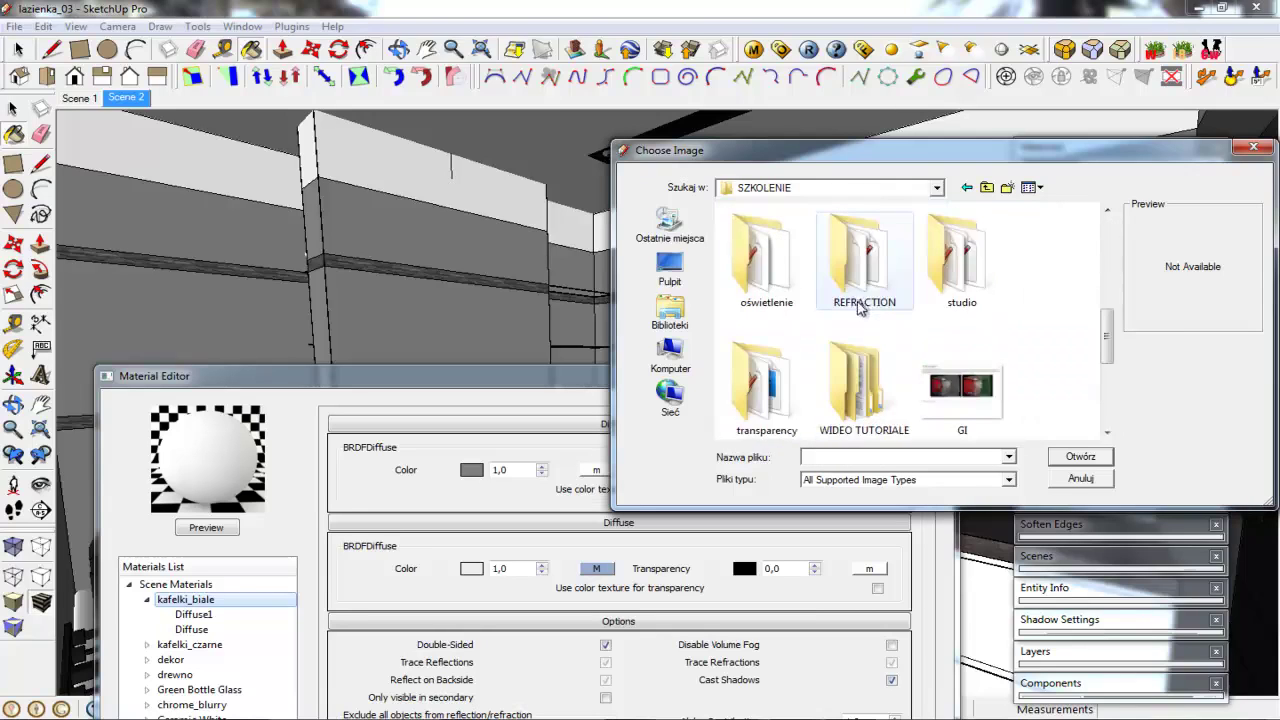
{"action": "double_click", "coordinate": [862, 385]}
{"action": "double_click", "coordinate": [757, 231]}
{"action": "double_click", "coordinate": [770, 252]}
{"action": "left_click", "coordinate": [960, 265]}
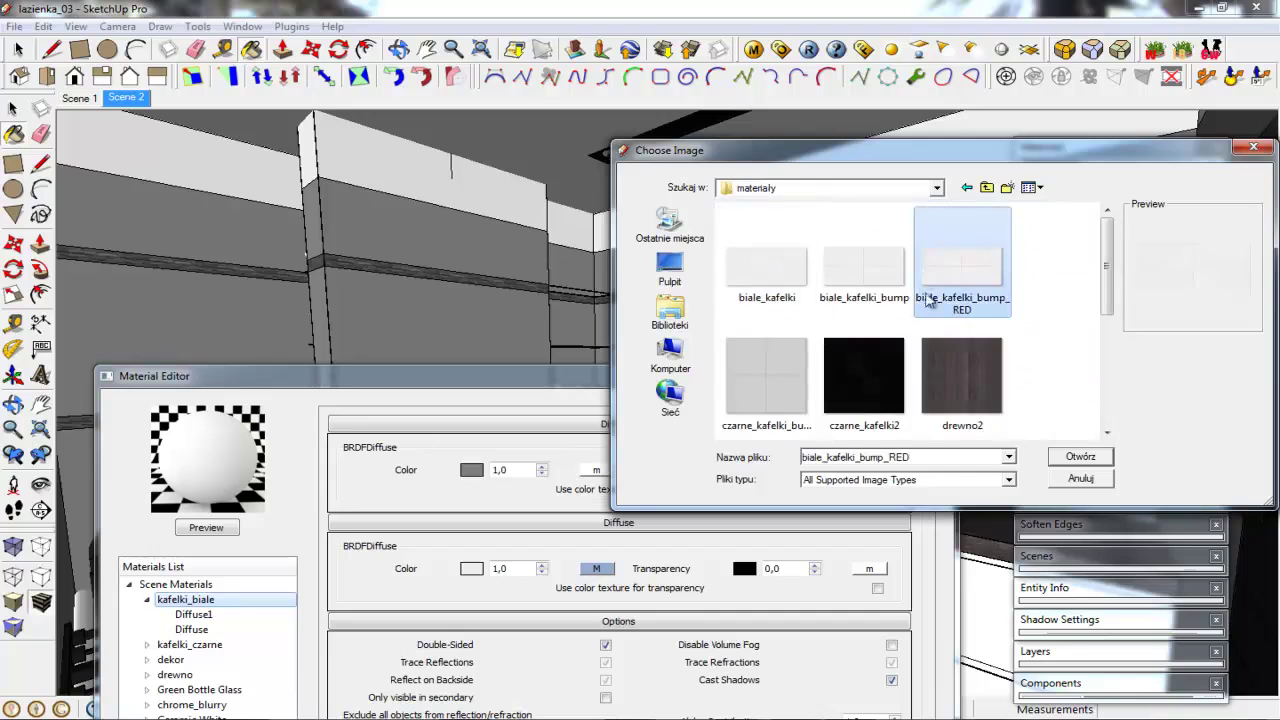
{"action": "left_click", "coordinate": [1080, 456]}
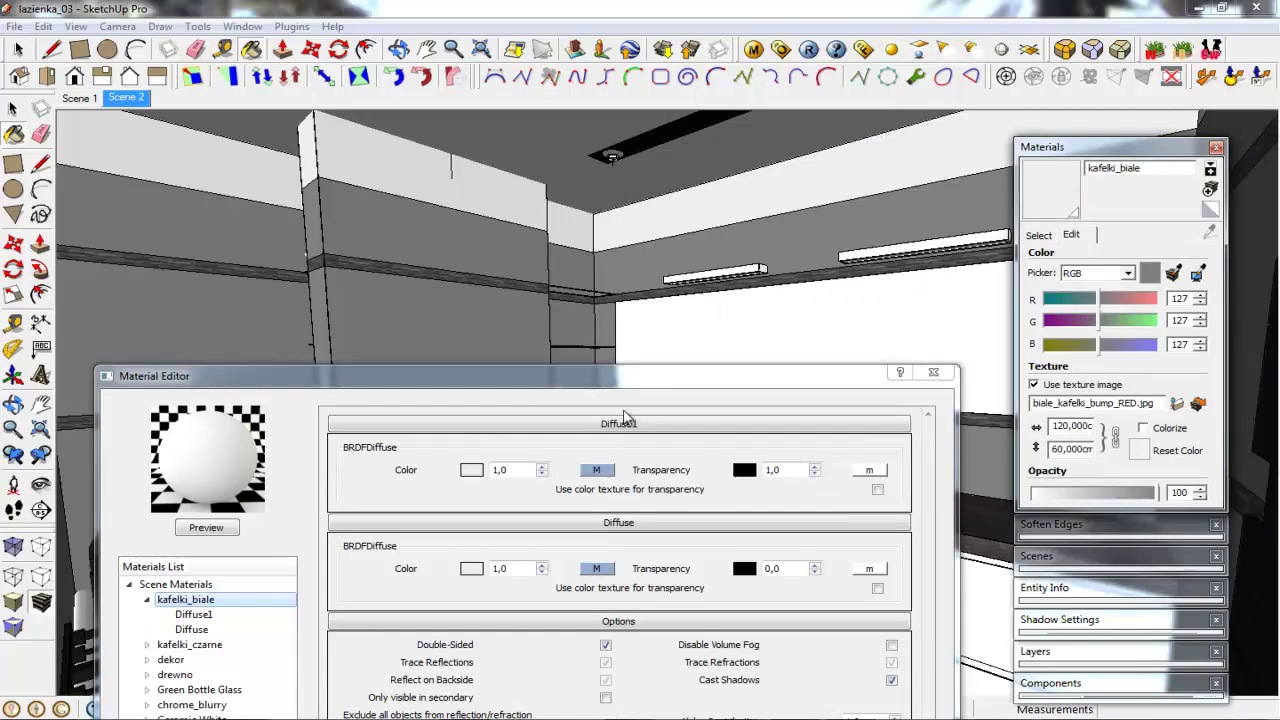
Check the textured walls, then render kafelki_biale's preview showing the checkered tile texture
{"action": "left_click_drag", "start_coordinate": [603, 387], "coordinate": [623, 576]}
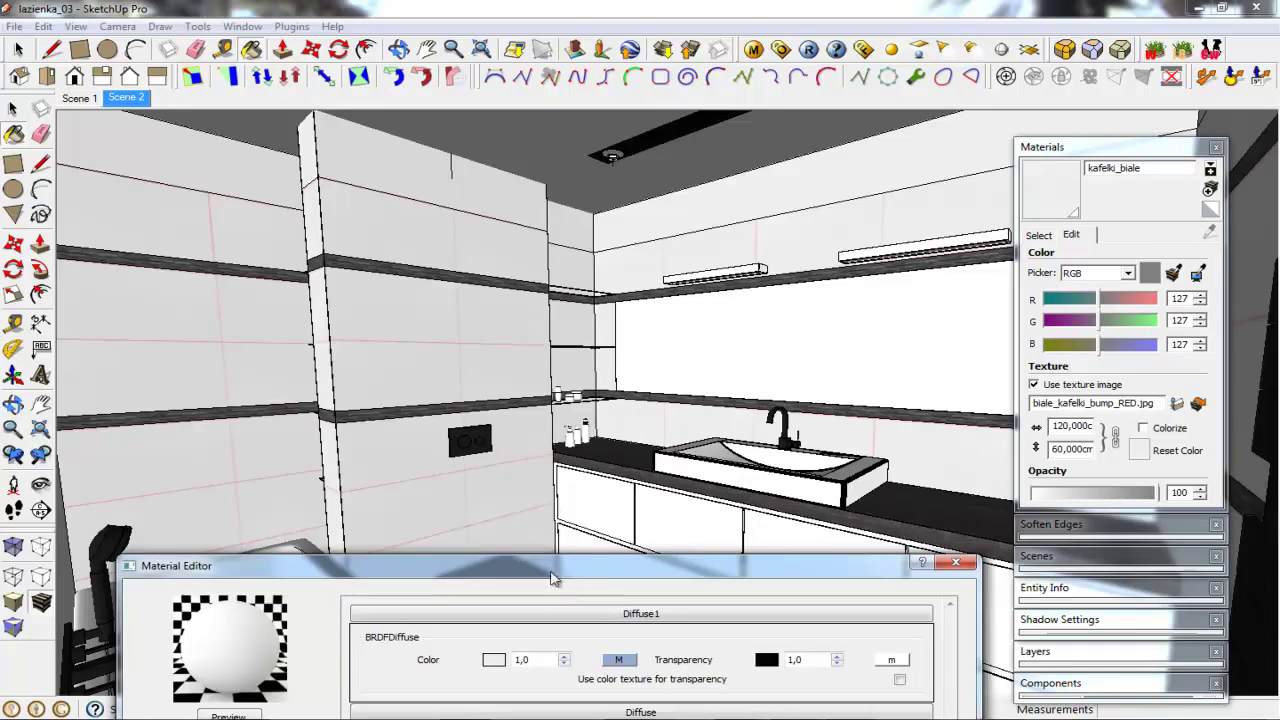
{"action": "left_click_drag", "start_coordinate": [553, 578], "coordinate": [552, 591]}
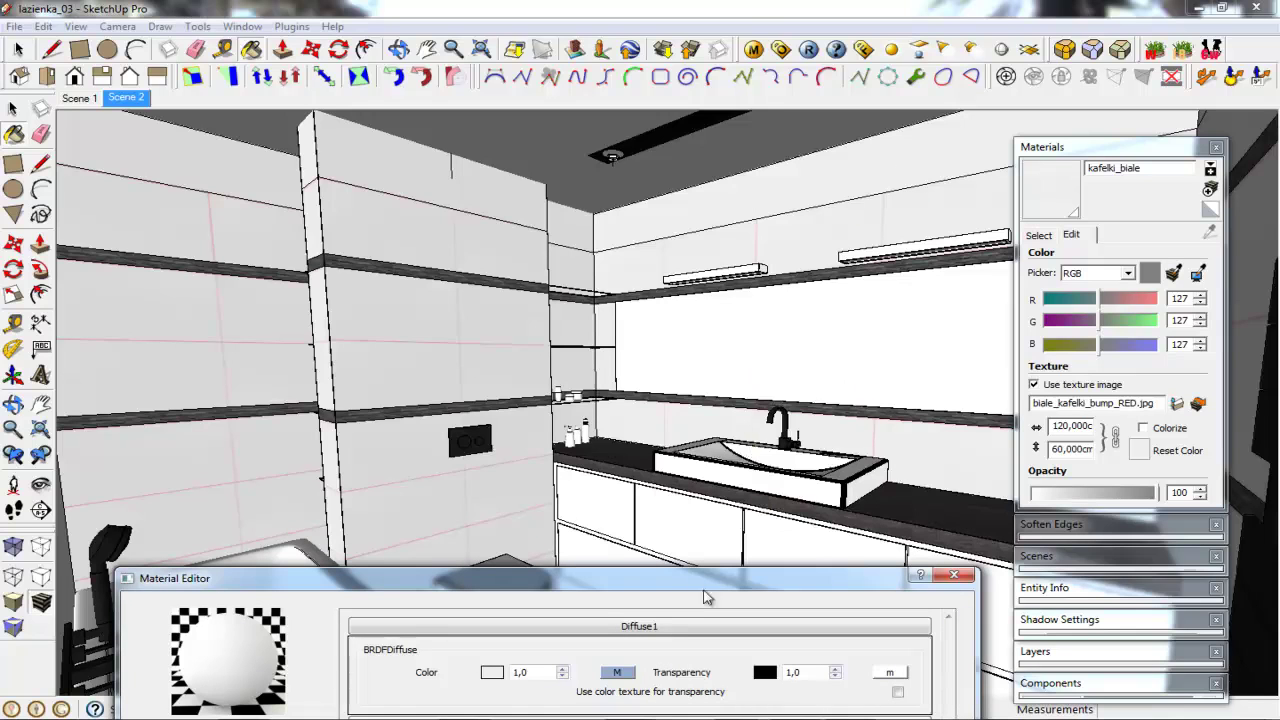
{"action": "left_click_drag", "start_coordinate": [687, 593], "coordinate": [722, 190]}
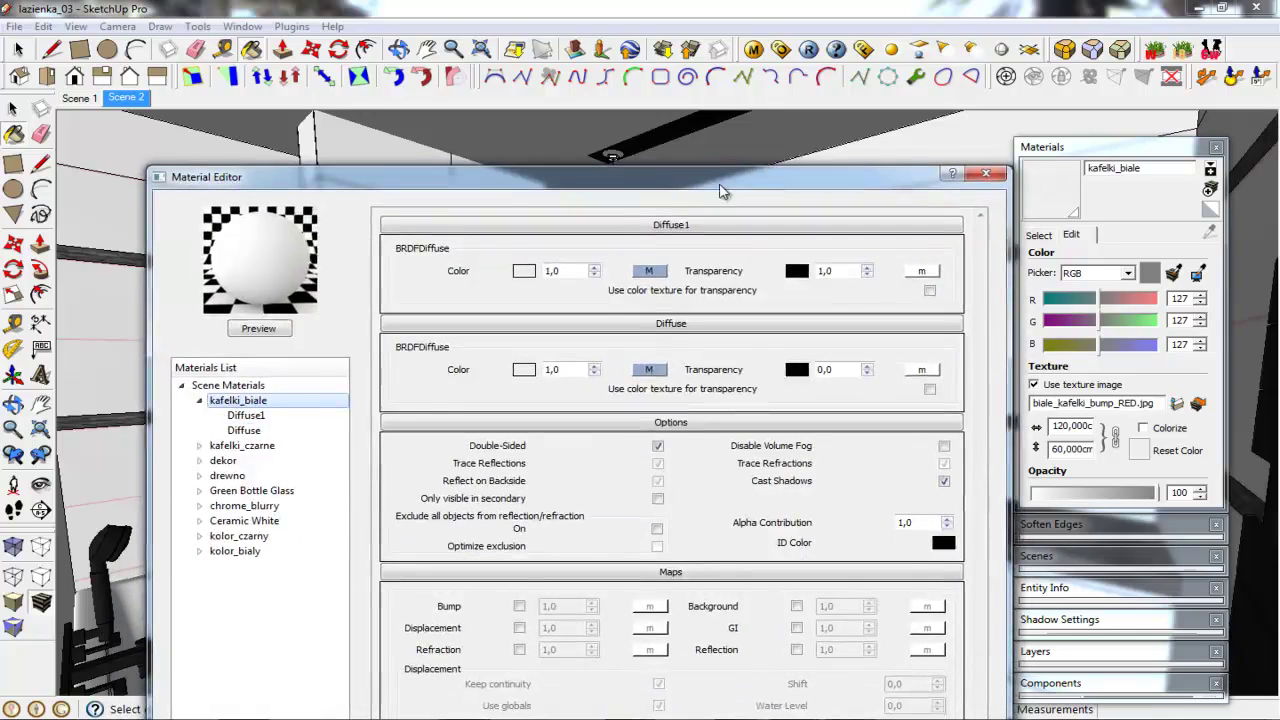
{"action": "left_click", "coordinate": [263, 331]}
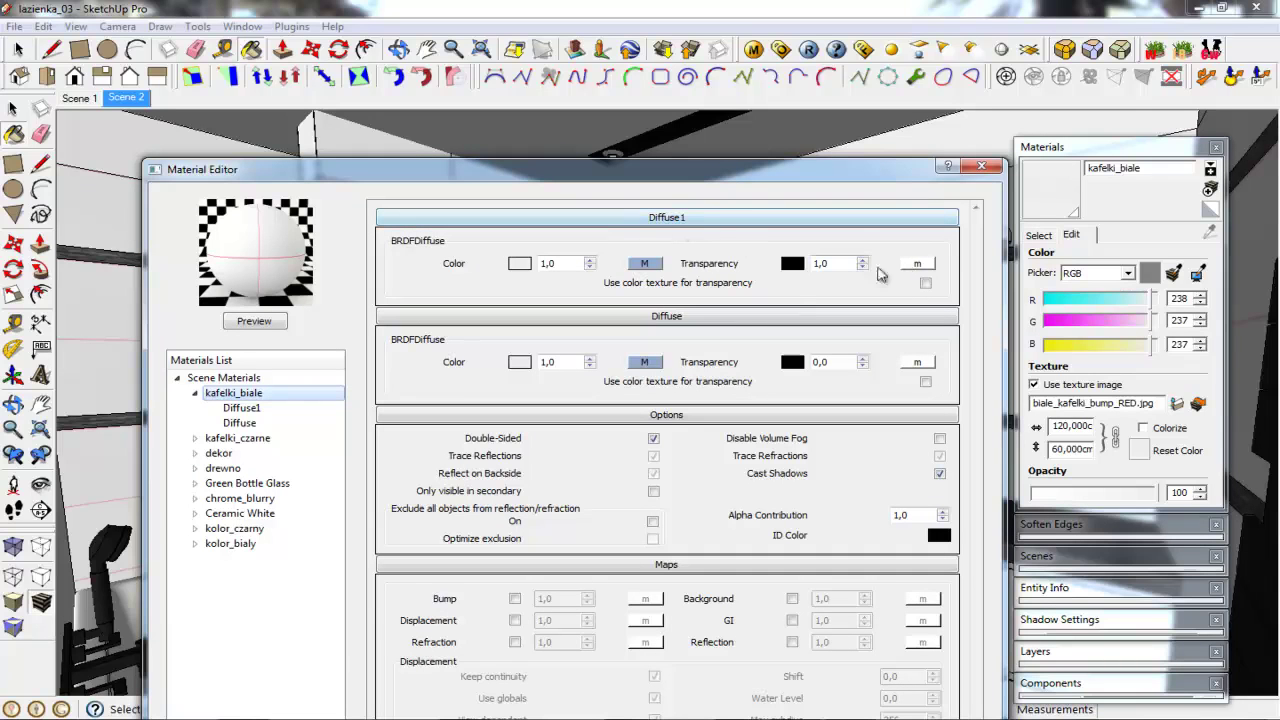
Assign a pure white TexAColor map to Diffuse1's transparency on kafelki_biale
{"action": "left_click", "coordinate": [917, 265]}
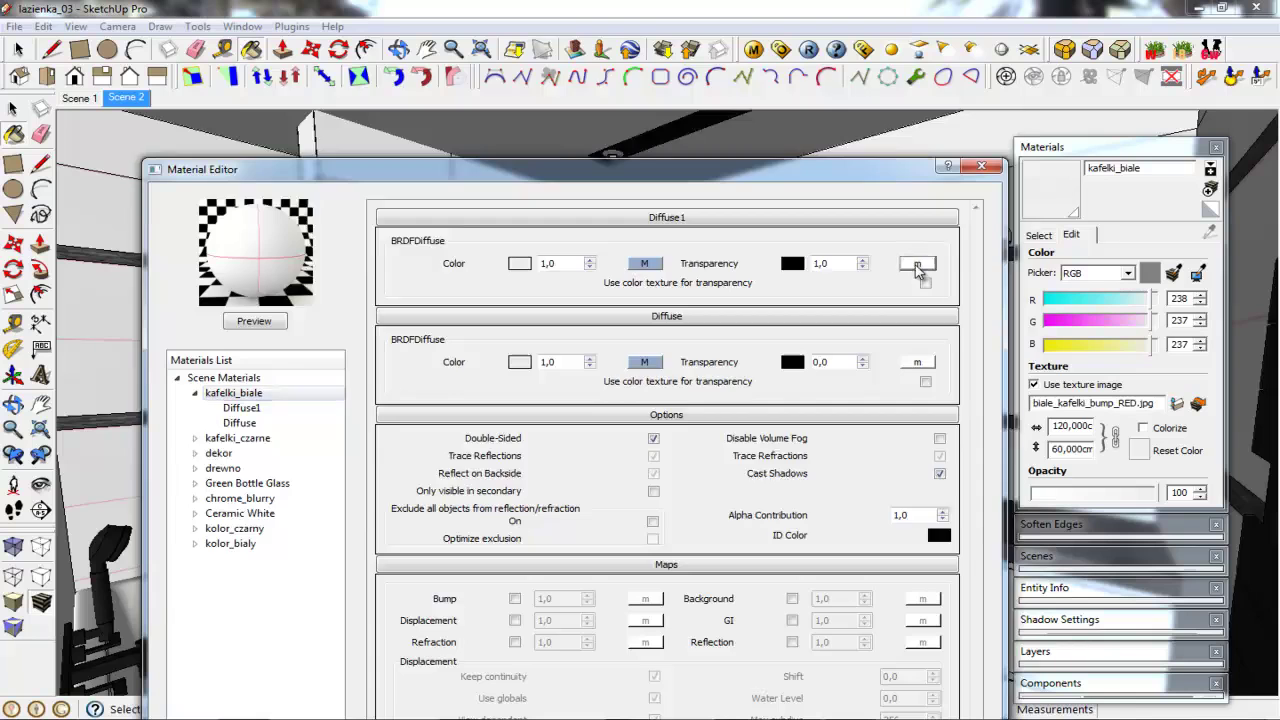
{"action": "left_click", "coordinate": [349, 267]}
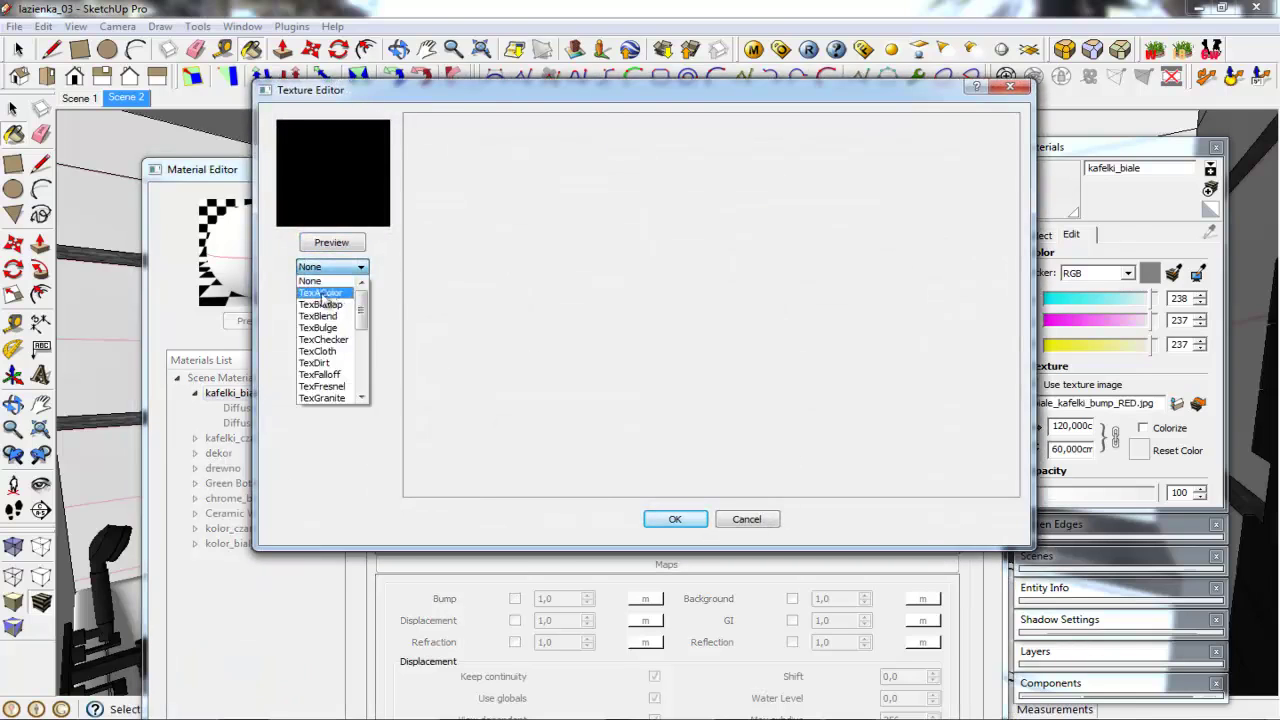
{"action": "left_click", "coordinate": [324, 291]}
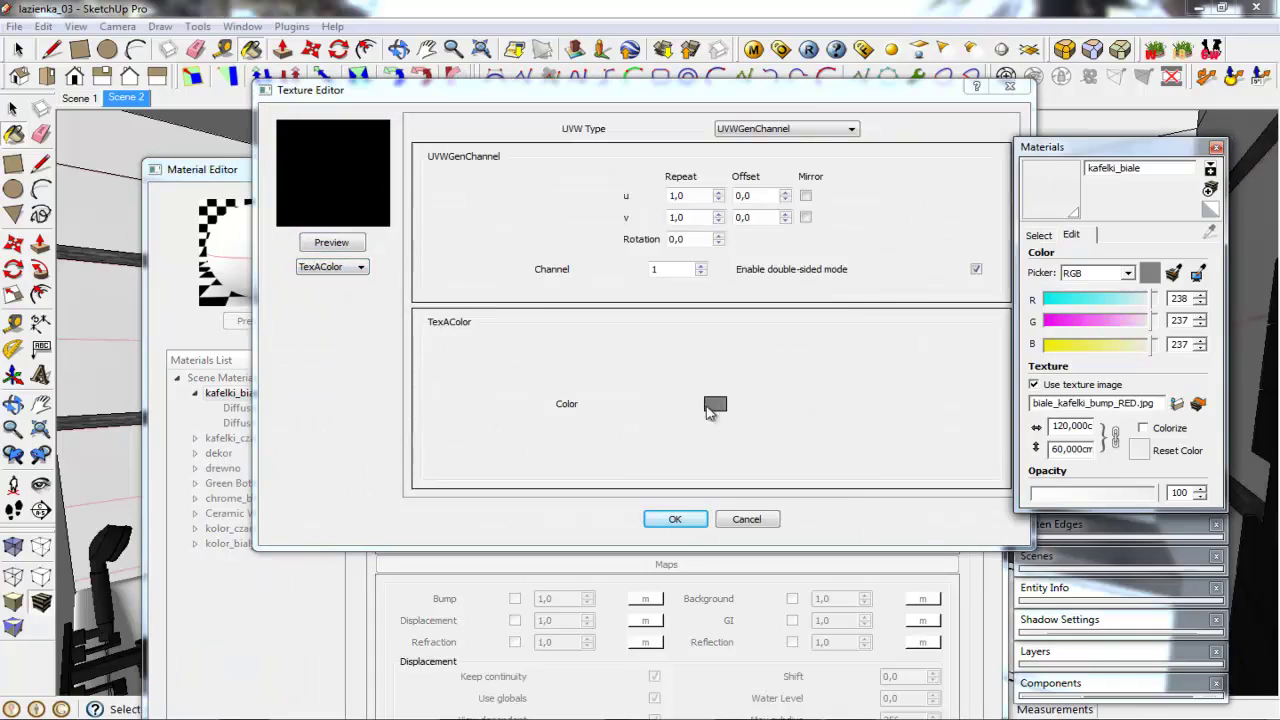
{"action": "left_click", "coordinate": [713, 404]}
{"action": "left_click_drag", "start_coordinate": [841, 256], "coordinate": [841, 222]}
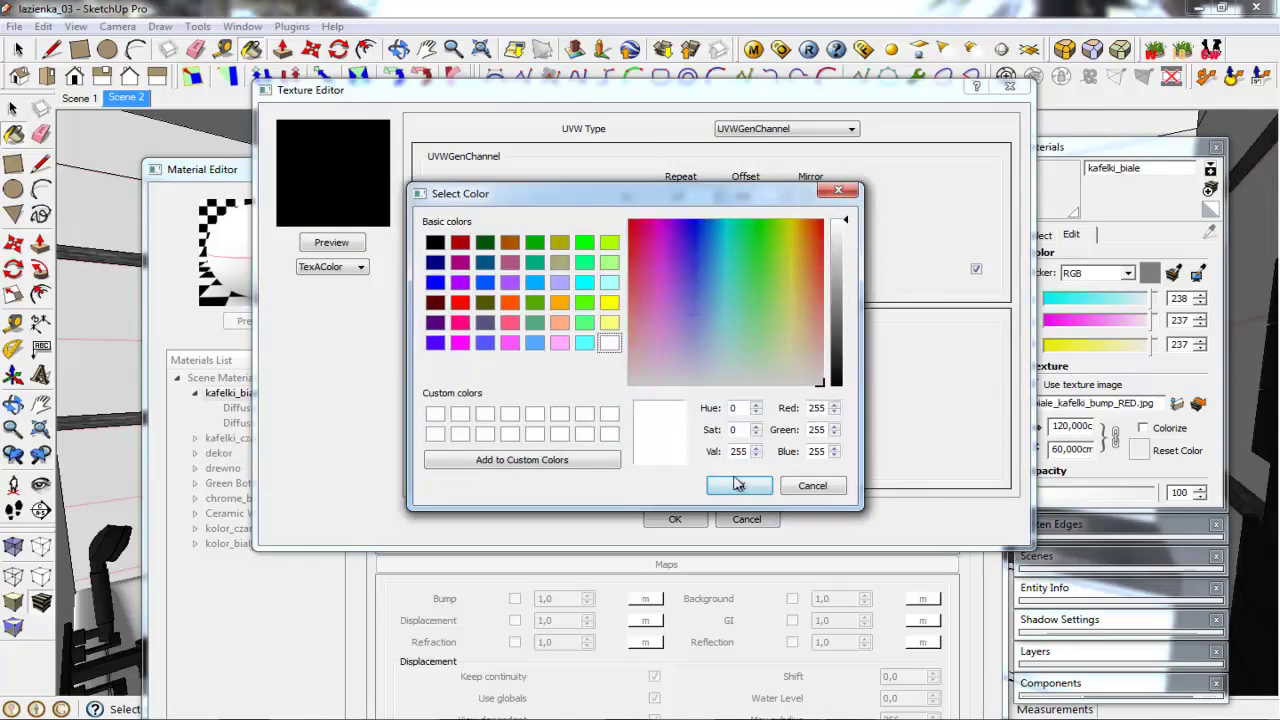
{"action": "left_click", "coordinate": [738, 485]}
{"action": "left_click", "coordinate": [675, 519]}
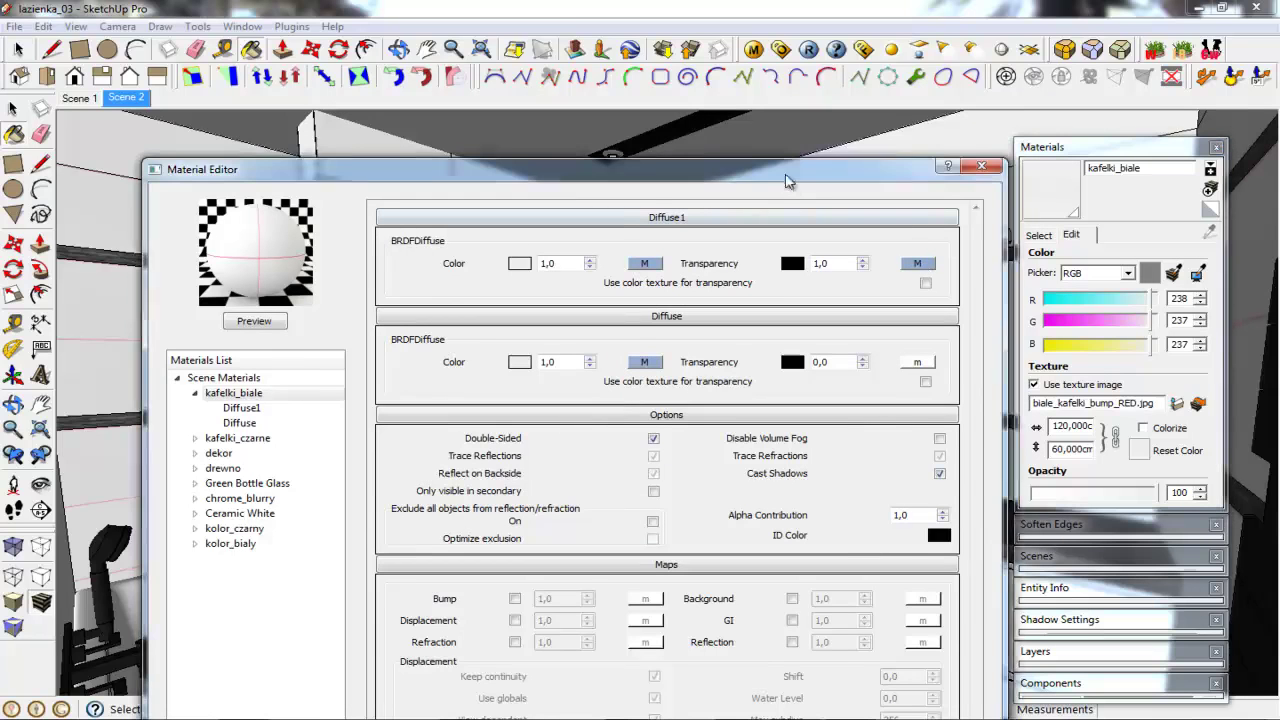
Enable the Diffuse1 transparency map and re-render kafelki_biale's preview as a plain white sphere
{"action": "left_click", "coordinate": [916, 253]}
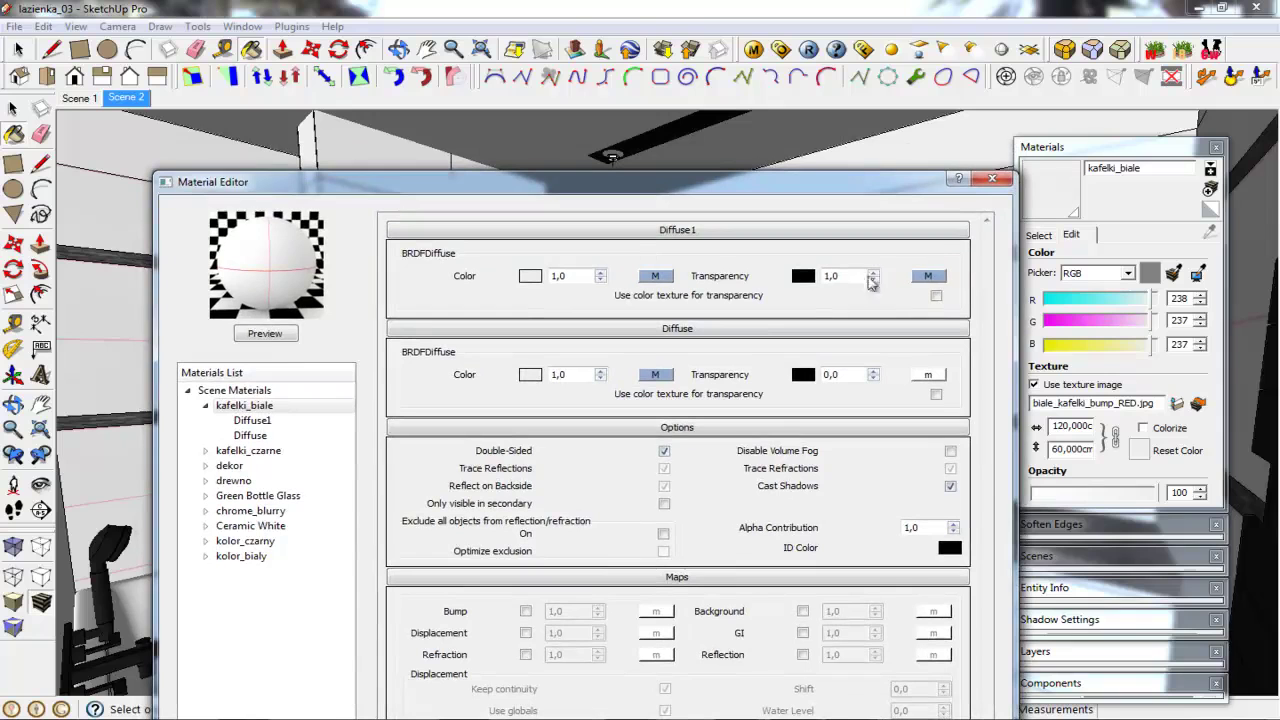
{"action": "left_click", "coordinate": [268, 335]}
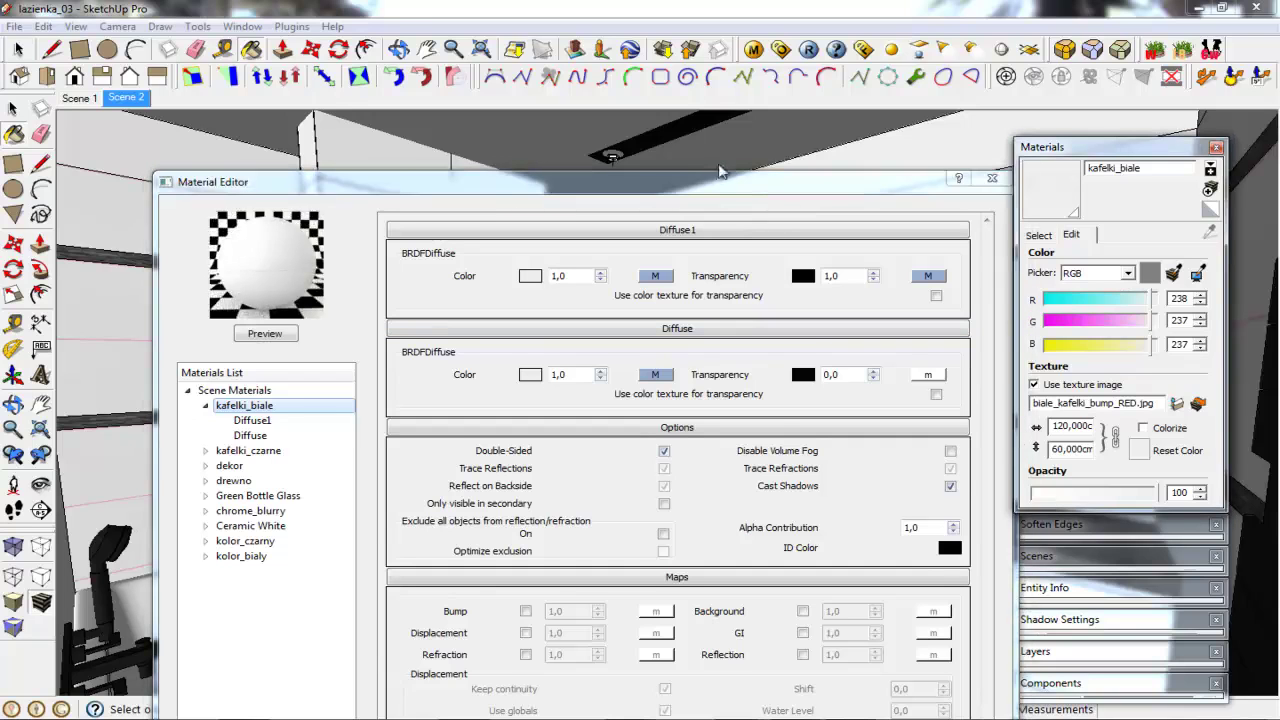
{"action": "mouse_move", "coordinate": [705, 190]}
{"action": "left_mouse_down"}
{"action": "mouse_move", "coordinate": [716, 130]}
{"action": "mouse_move", "coordinate": [727, 308]}
{"action": "mouse_move", "coordinate": [712, 433]}
{"action": "left_mouse_up"}
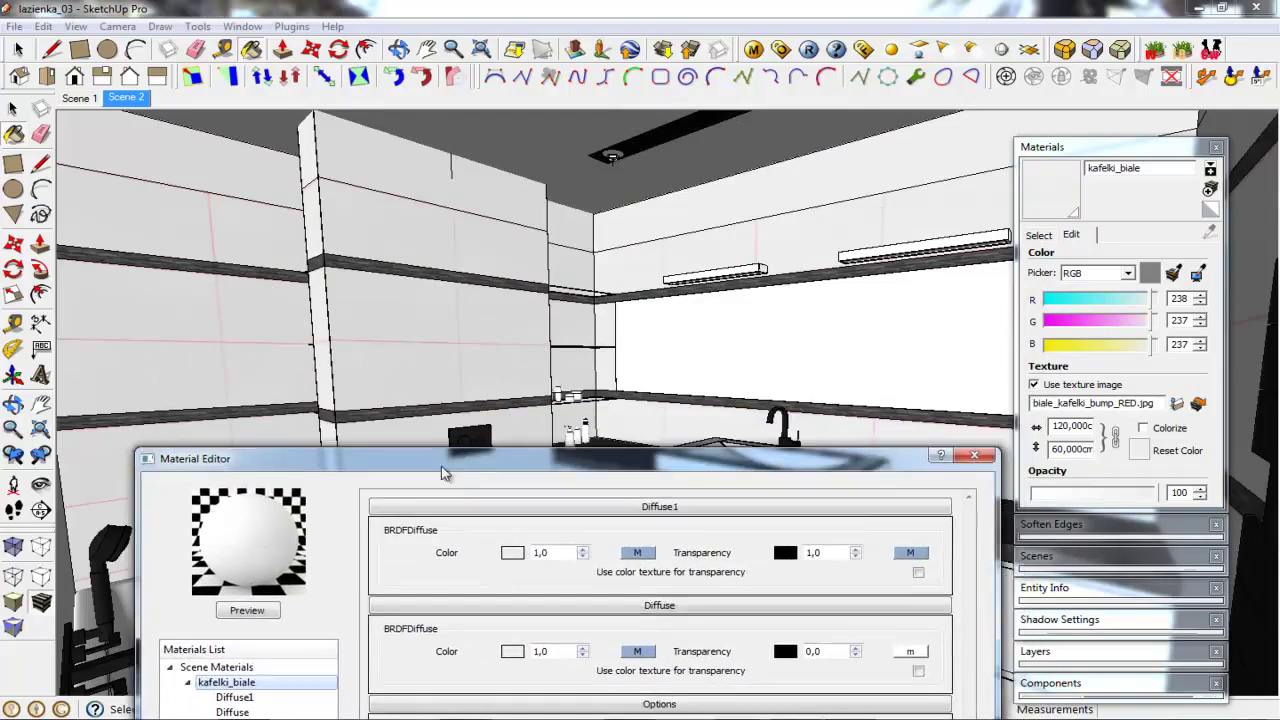
Hide the podklad layer in the Layers panel, leaving Layer0 and sufit visible
{"action": "left_click", "coordinate": [1045, 147]}
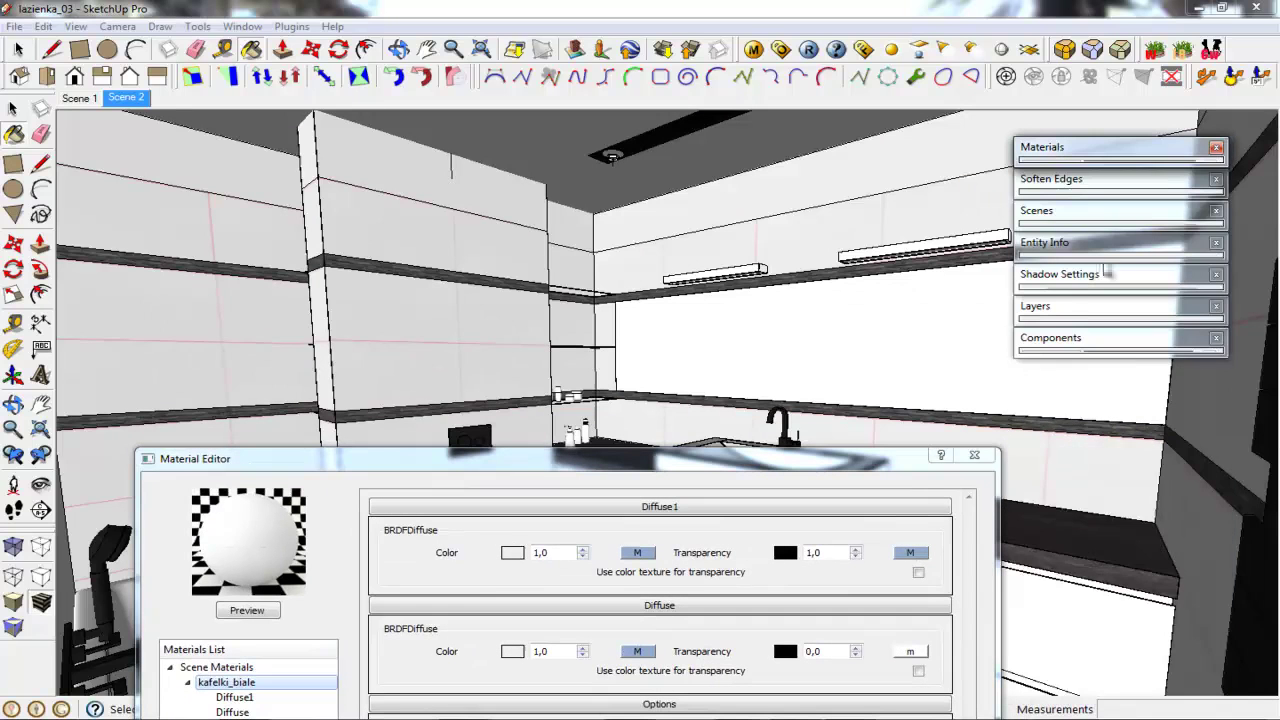
{"action": "left_click", "coordinate": [1072, 306]}
{"action": "left_click", "coordinate": [1165, 377]}
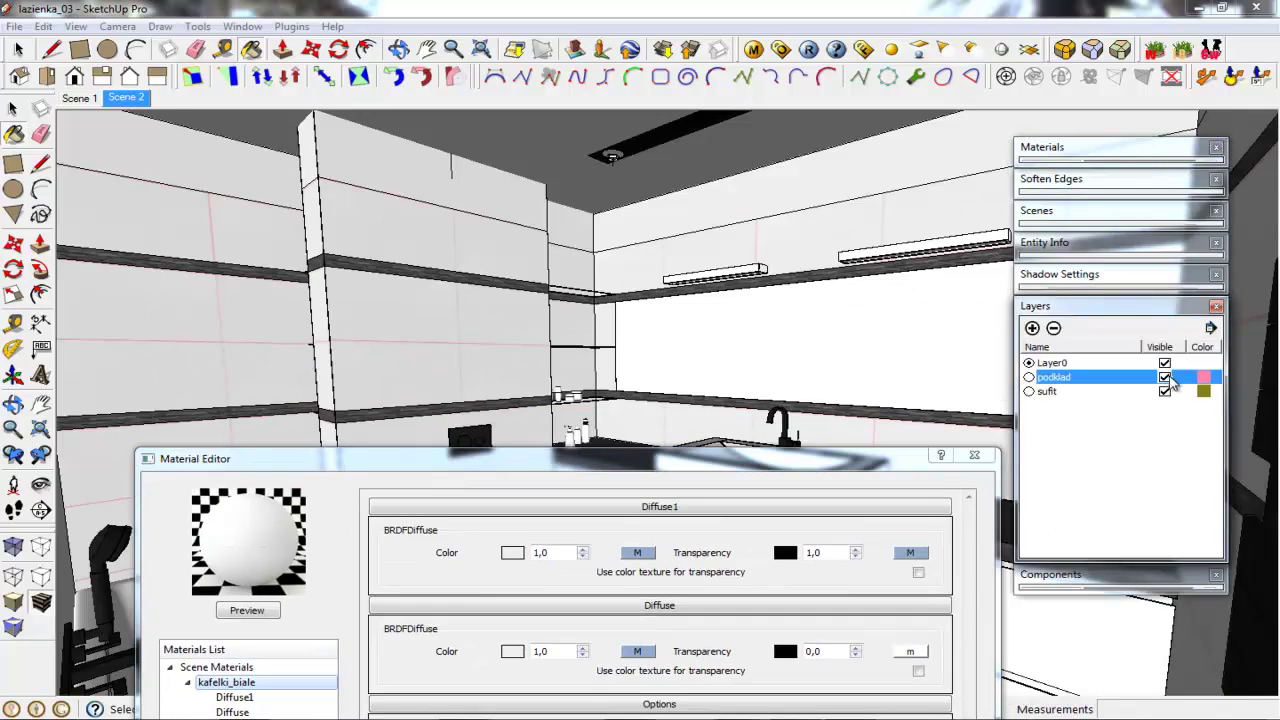
{"action": "mouse_move", "coordinate": [717, 466]}
{"action": "left_mouse_down"}
{"action": "mouse_move", "coordinate": [715, 165]}
{"action": "mouse_move", "coordinate": [751, 163]}
{"action": "left_mouse_up"}
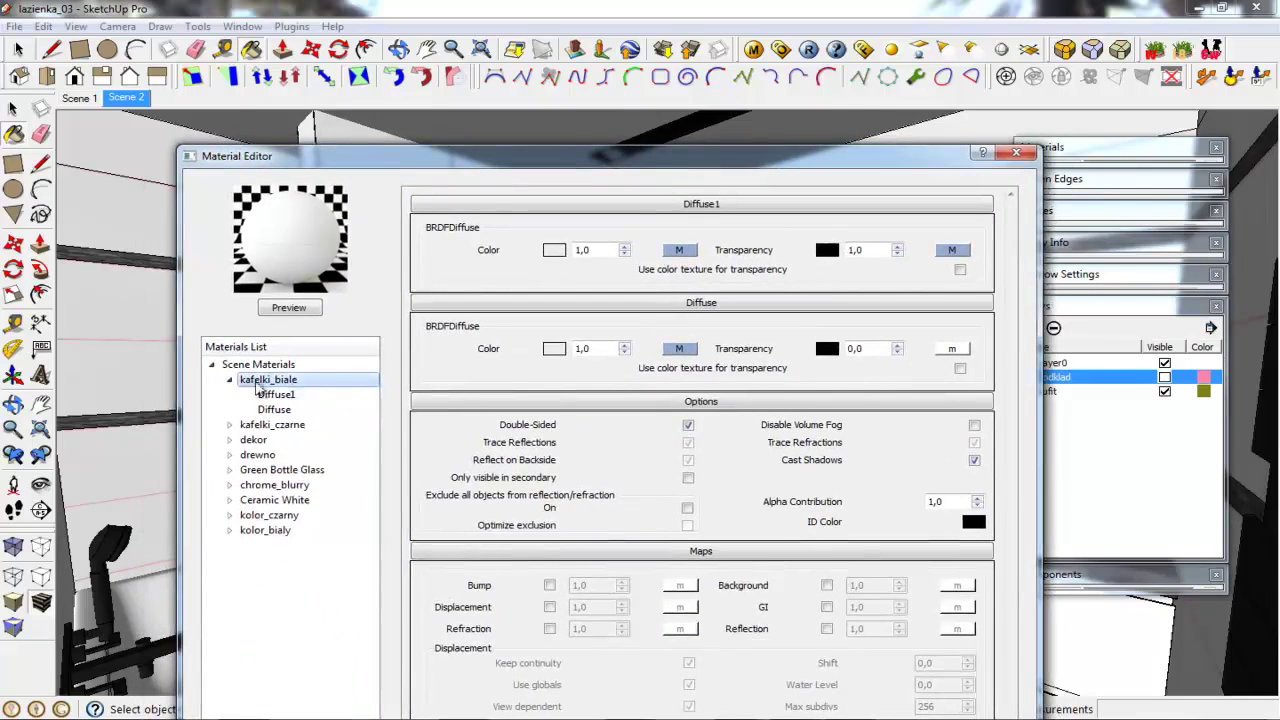
Add a Reflection layer to kafelki_biale with a TexFresnel reflection map
{"action": "right_click", "coordinate": [255, 378]}
{"action": "left_click", "coordinate": [587, 452]}
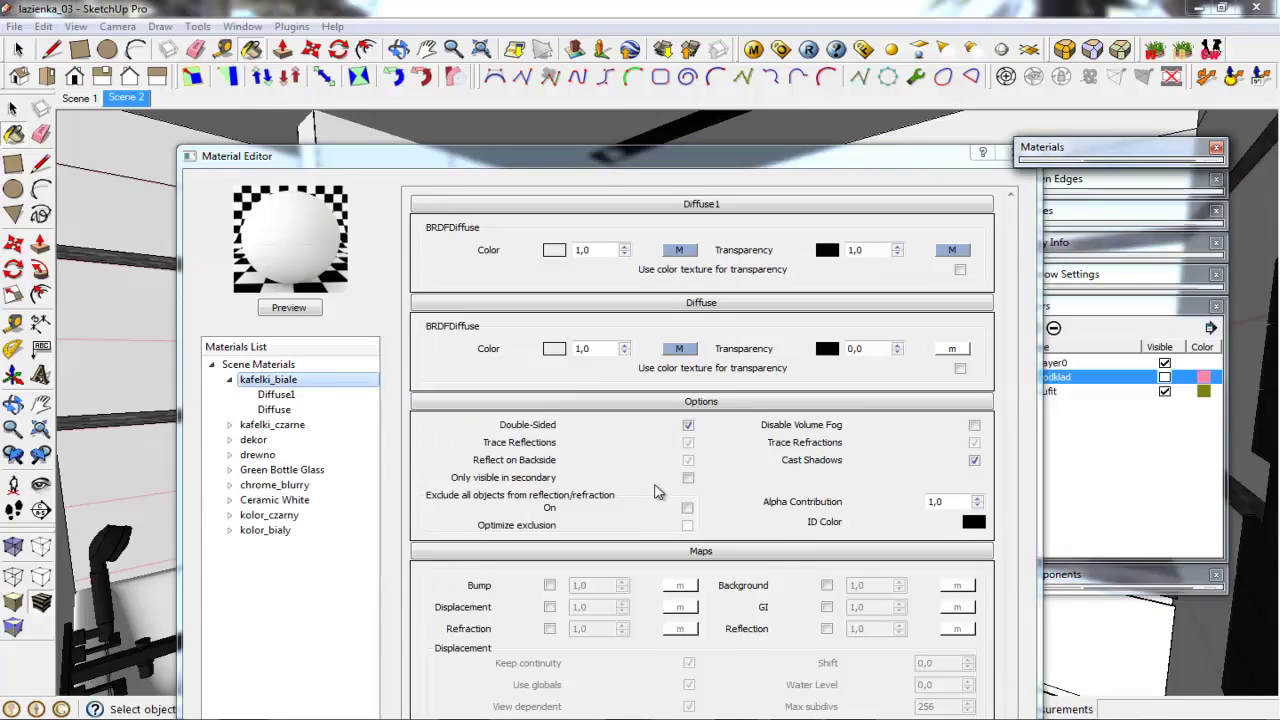
{"action": "left_click", "coordinate": [684, 252]}
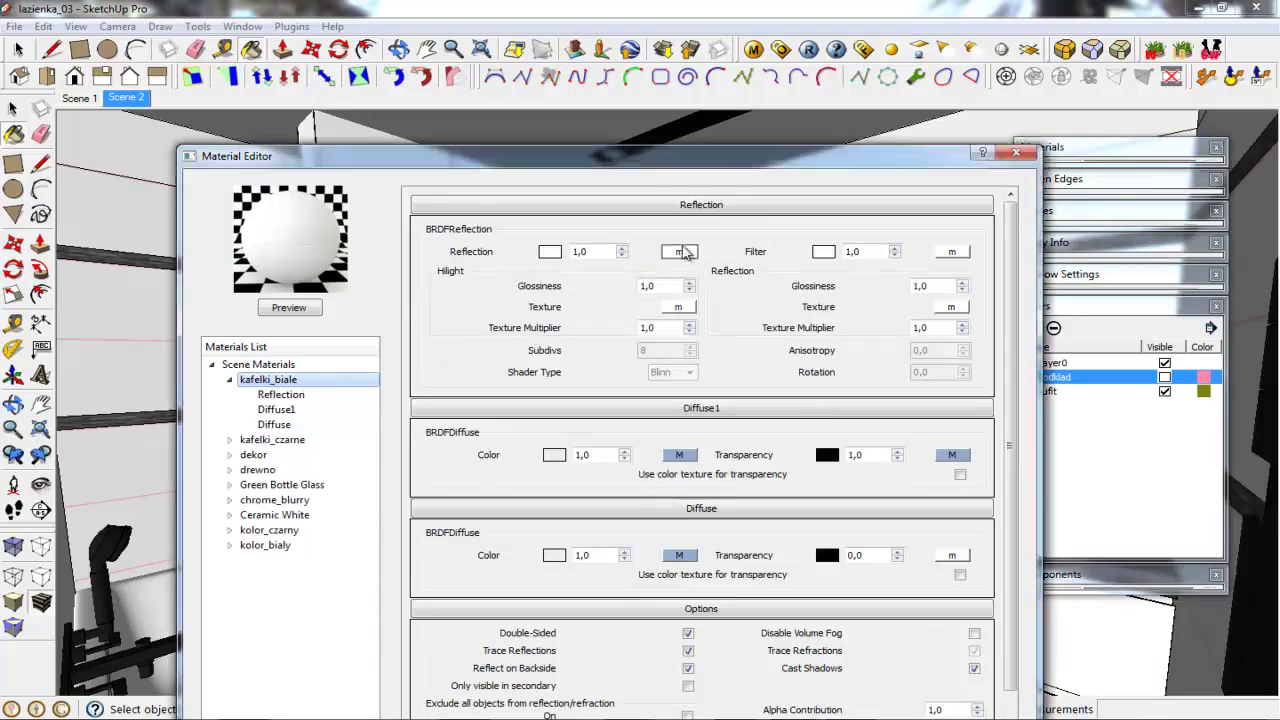
{"action": "left_click", "coordinate": [747, 519]}
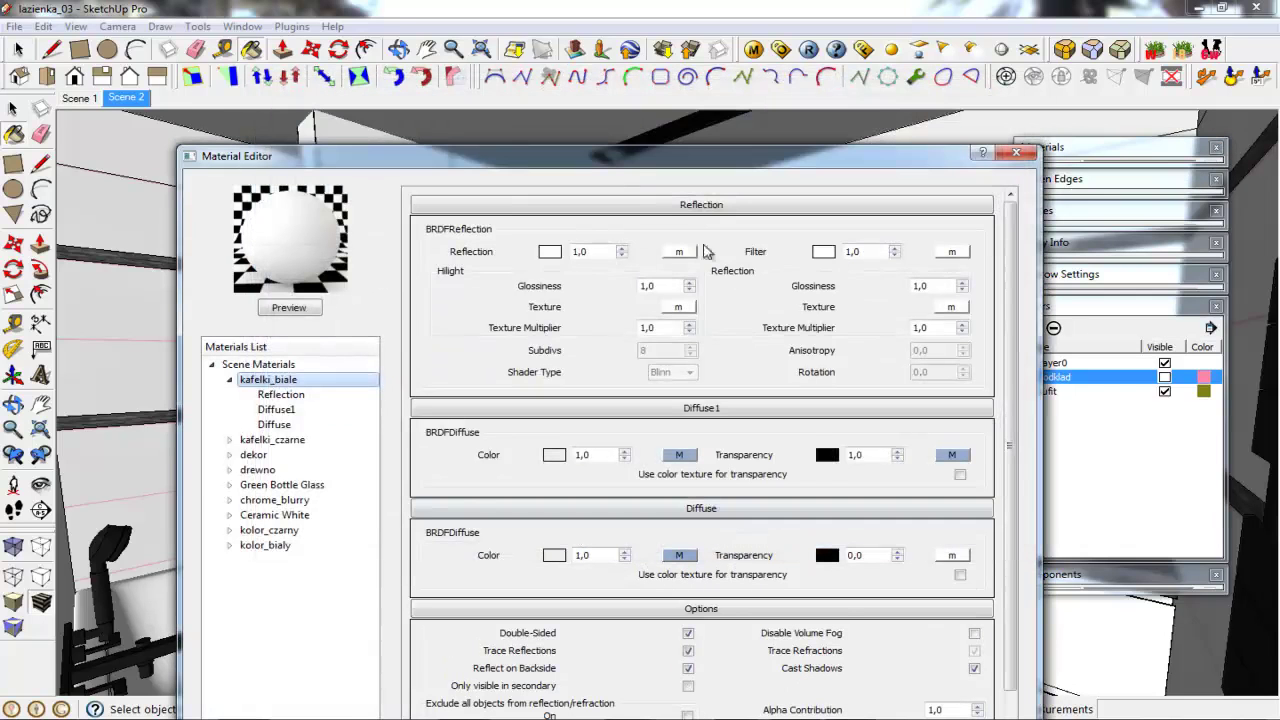
{"action": "left_click", "coordinate": [682, 253]}
{"action": "left_click", "coordinate": [340, 267]}
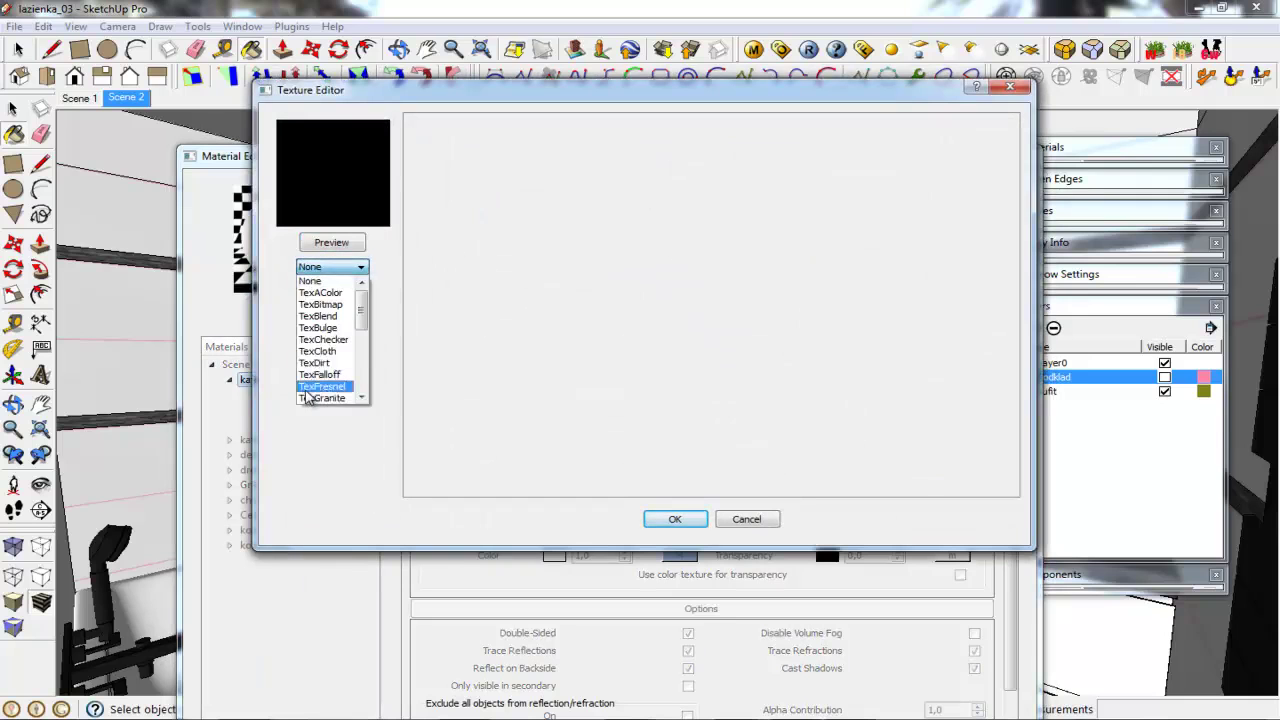
{"action": "left_click", "coordinate": [320, 386]}
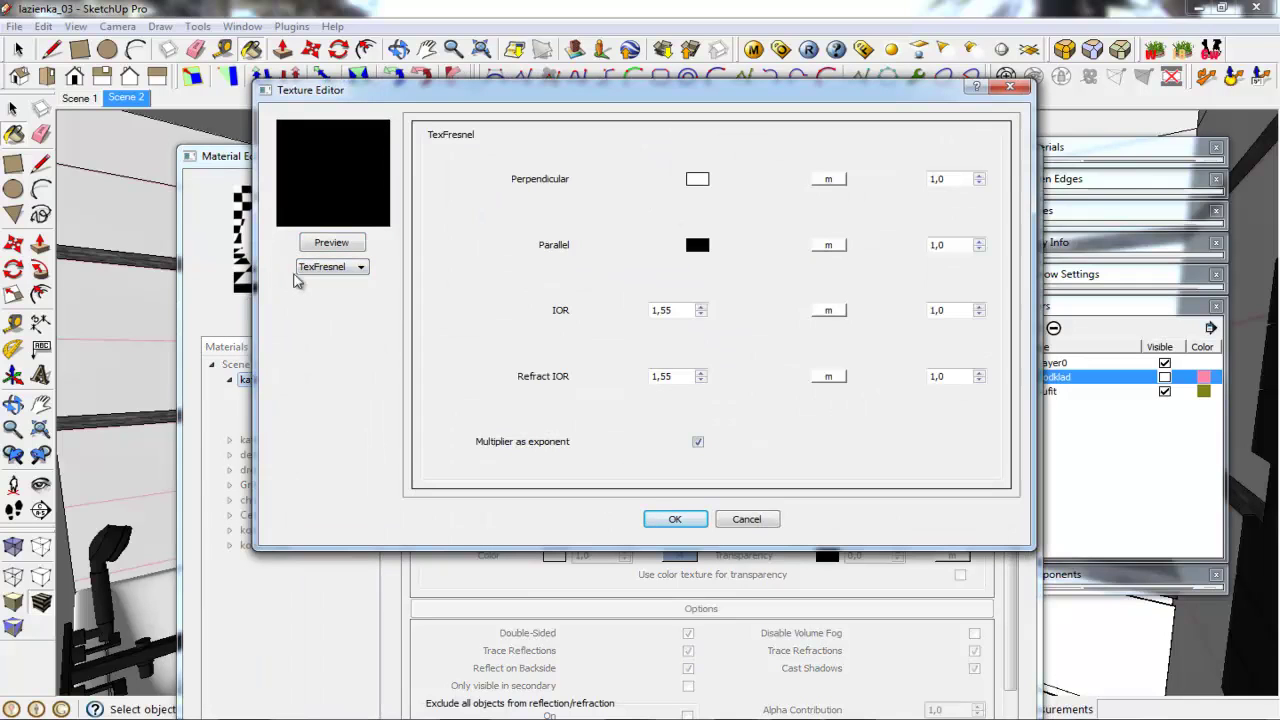
{"action": "left_click", "coordinate": [673, 520]}
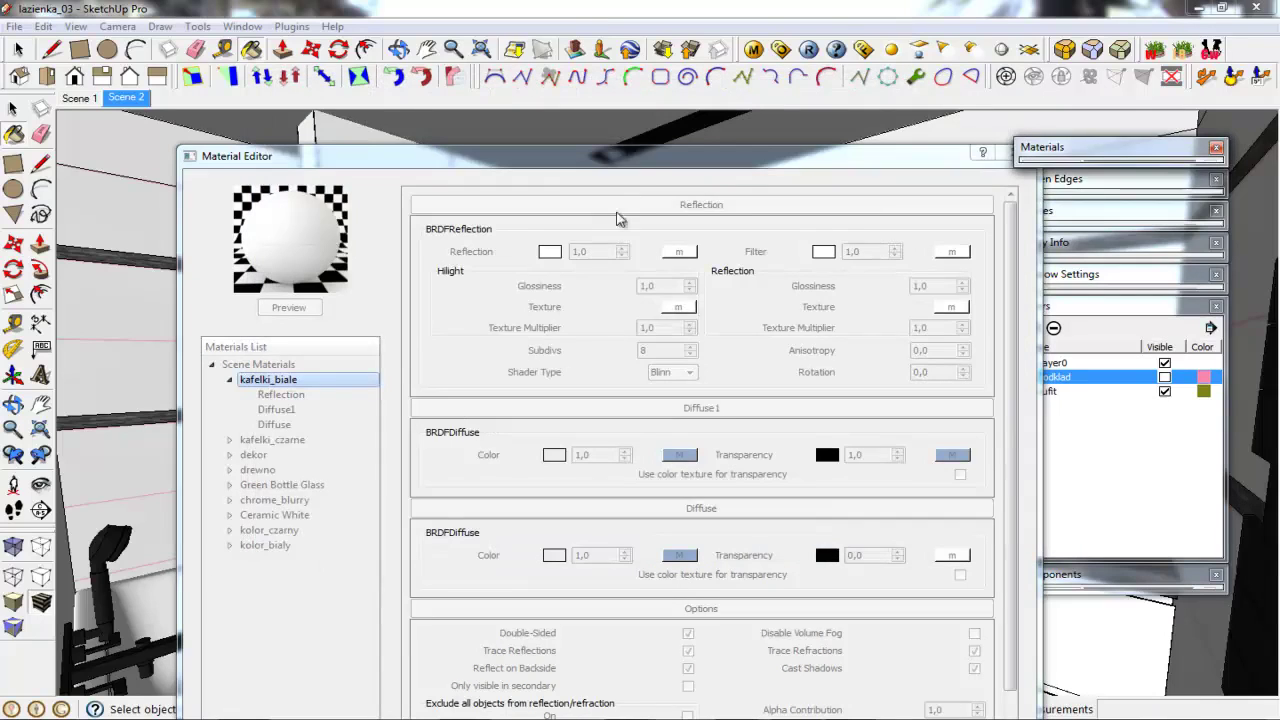
Re-render kafelki_biale's preview as a glossy white sphere and scroll down to the Maps section
{"action": "left_click_drag", "start_coordinate": [625, 167], "coordinate": [603, 192]}
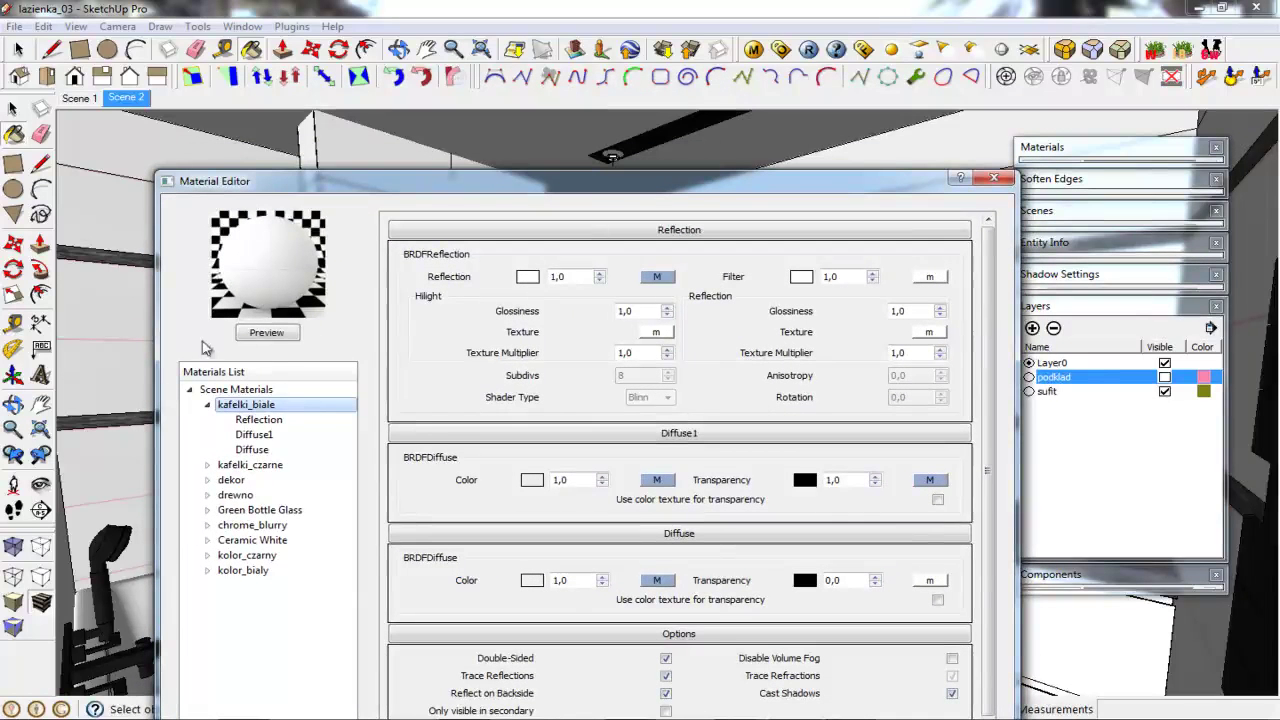
{"action": "left_click", "coordinate": [262, 338]}
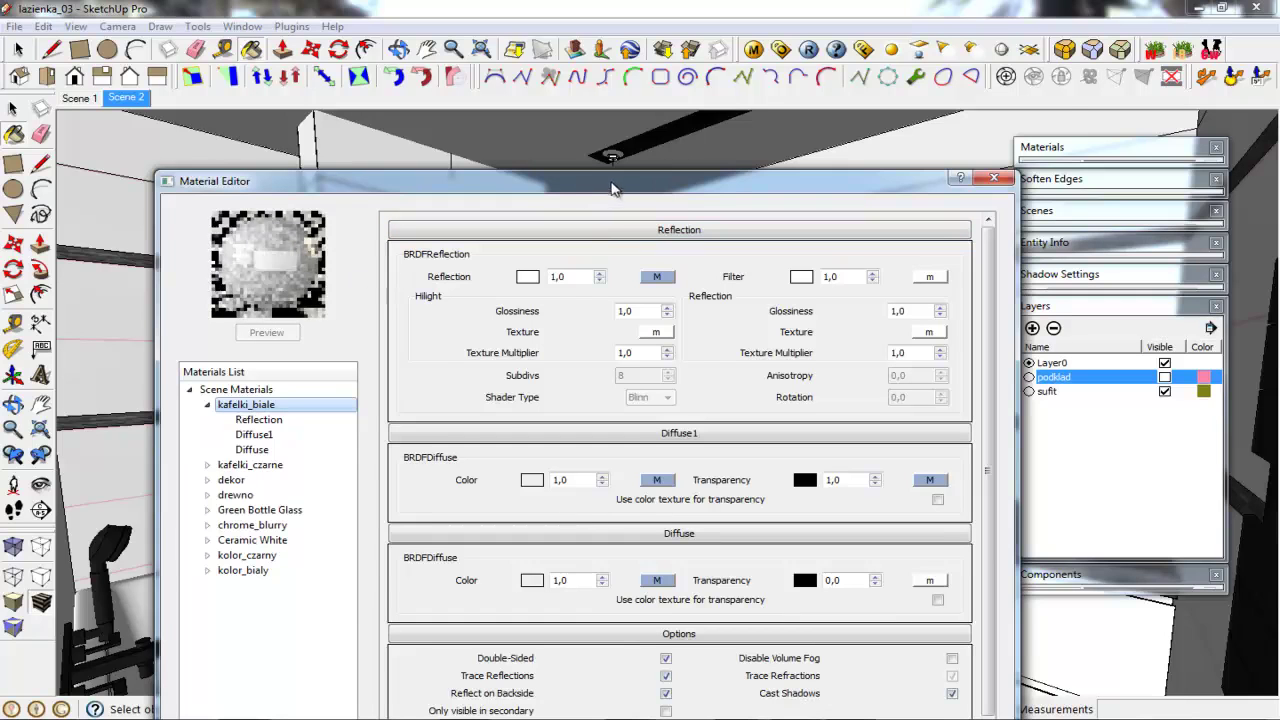
{"action": "left_click_drag", "start_coordinate": [622, 186], "coordinate": [661, 66]}
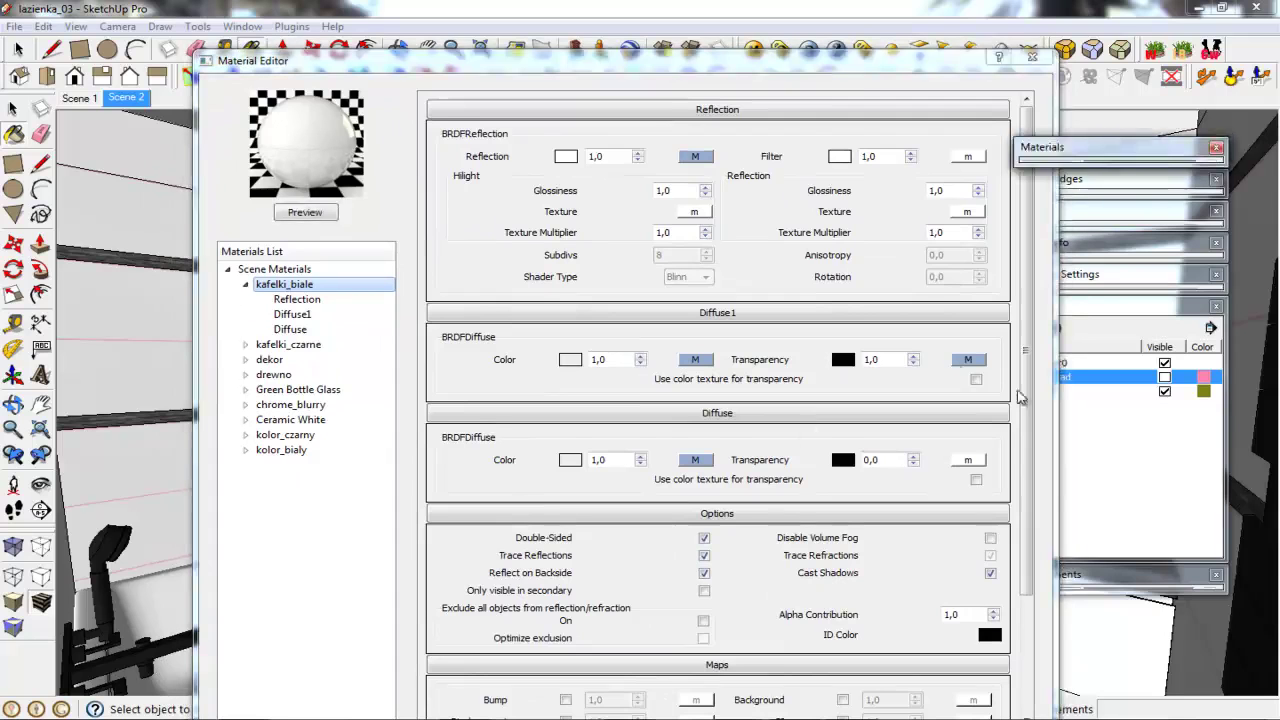
{"action": "scroll", "coordinate": [1025, 400], "scroll_direction": "down", "scroll_amount": 3}
{"action": "scroll", "coordinate": [1025, 400], "scroll_direction": "down", "scroll_amount": 2}
Add the biale_kafelki_bump image as a TexBitmap bump map on kafelki_biale and re-render its preview
{"action": "left_click", "coordinate": [566, 550]}
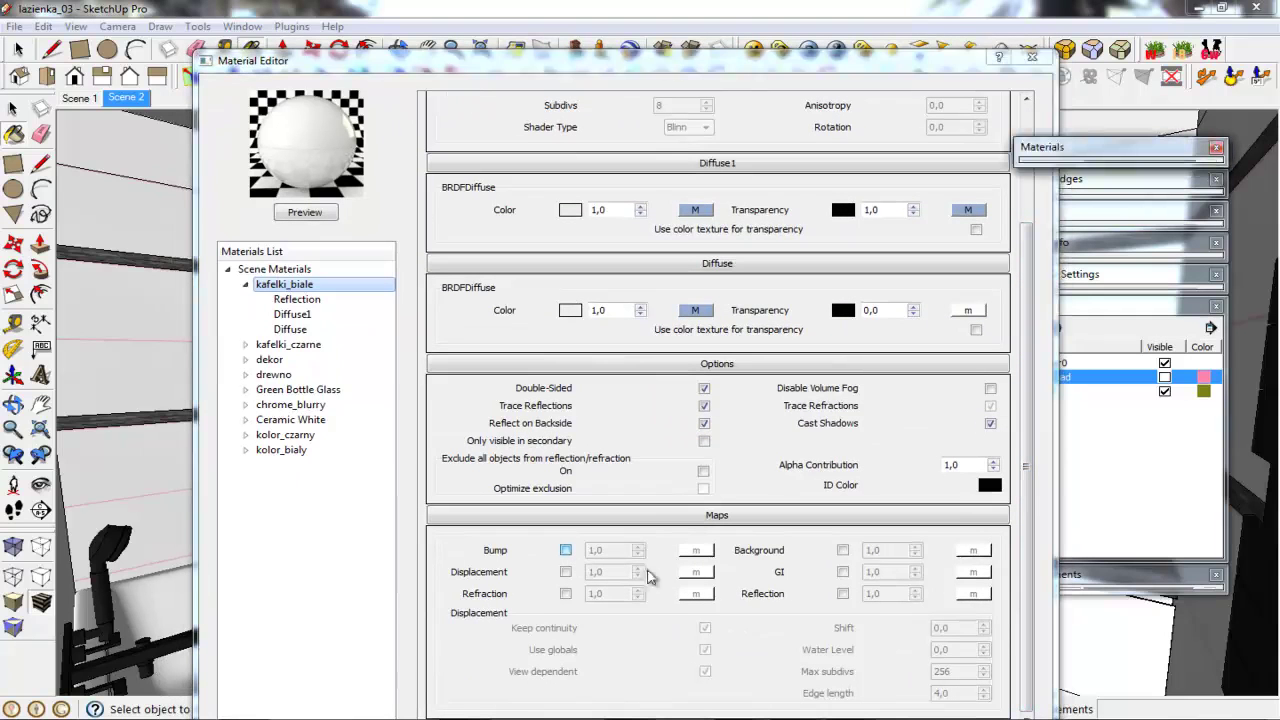
{"action": "left_click", "coordinate": [697, 551]}
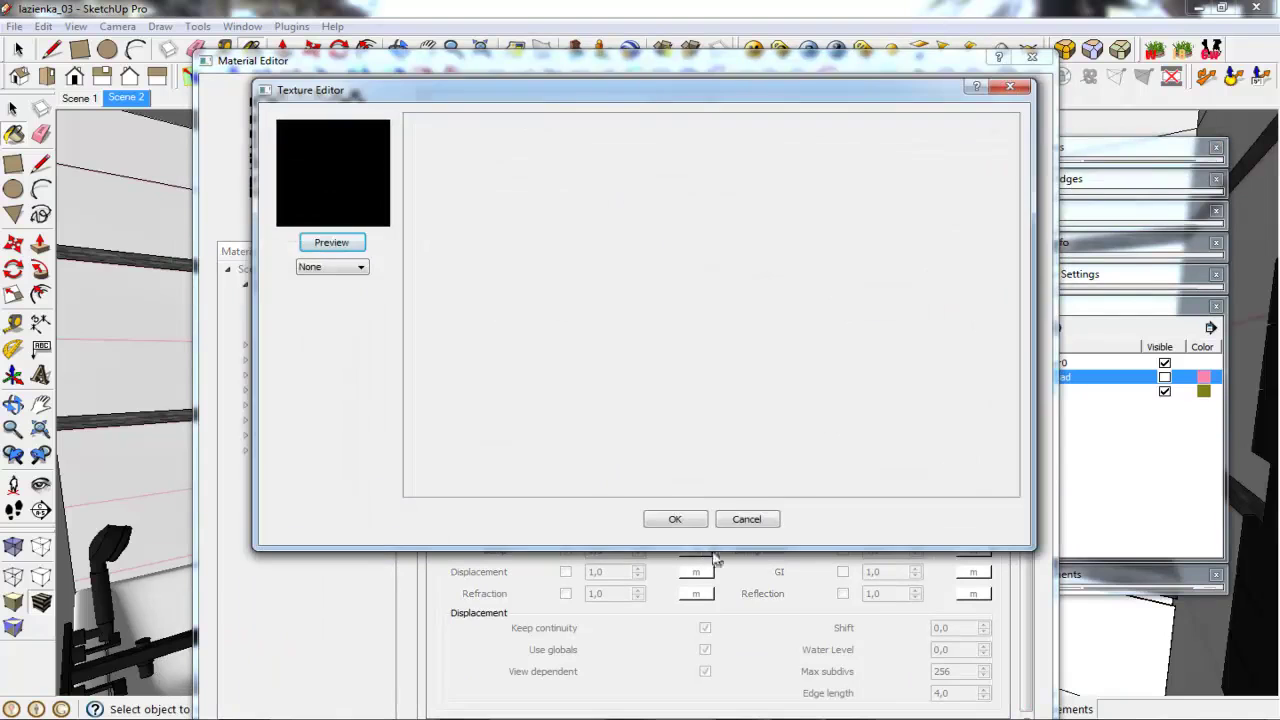
{"action": "left_click", "coordinate": [328, 267]}
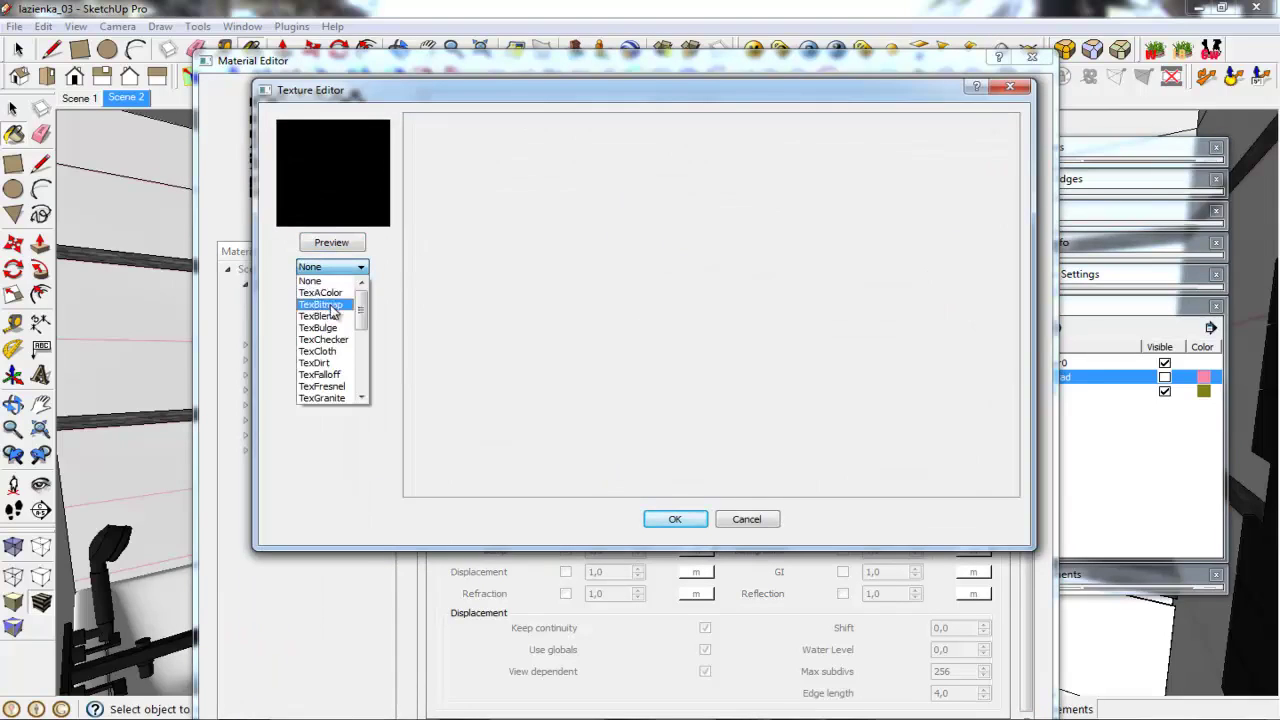
{"action": "left_click", "coordinate": [332, 306]}
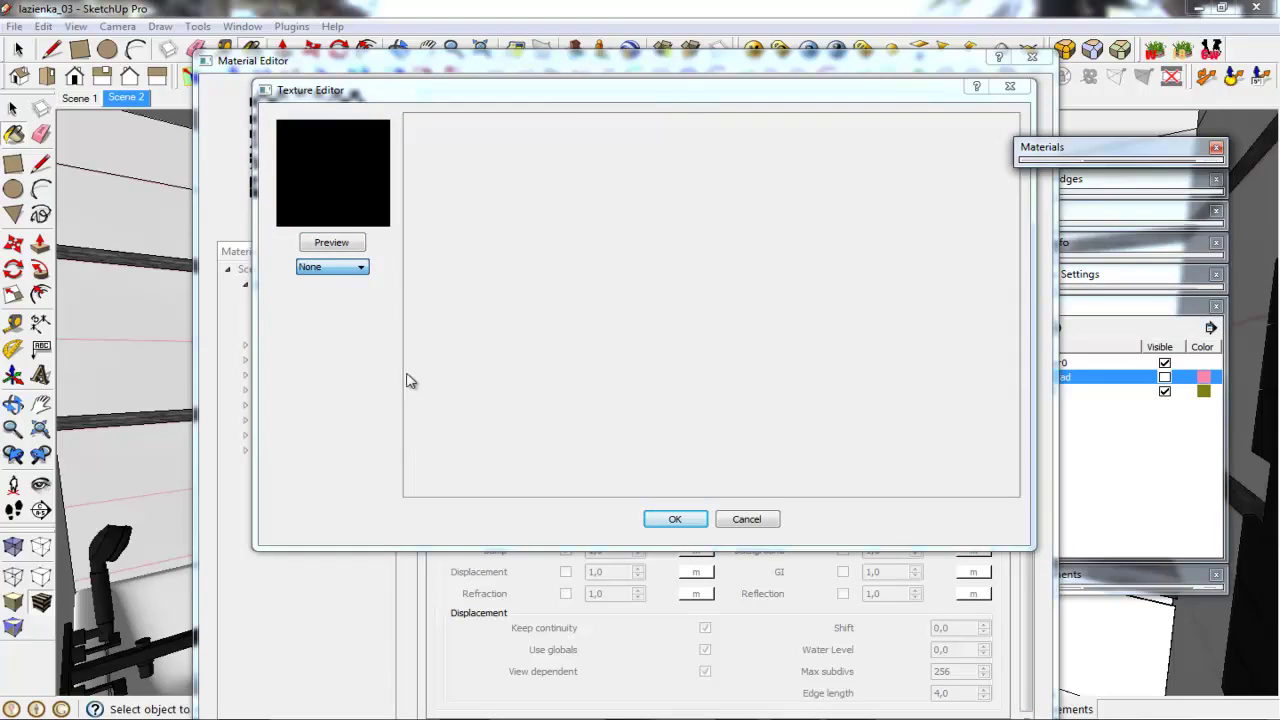
{"action": "left_click", "coordinate": [979, 395]}
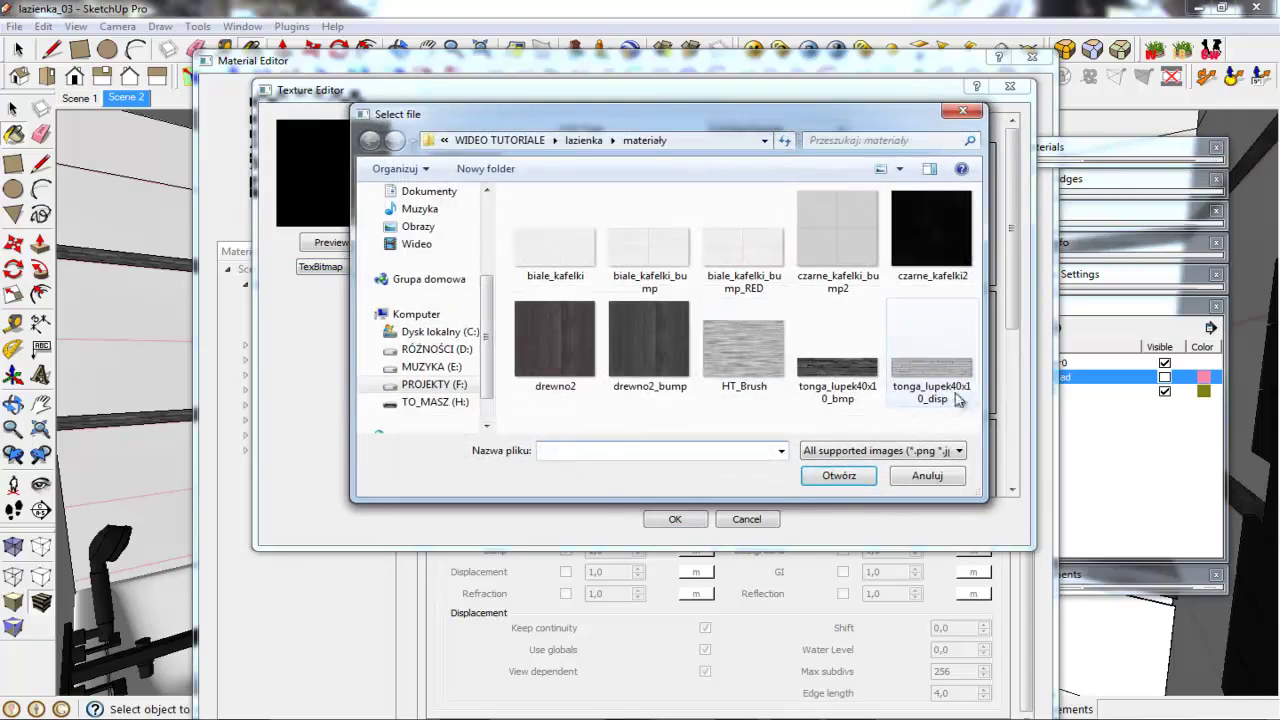
{"action": "left_click", "coordinate": [619, 283]}
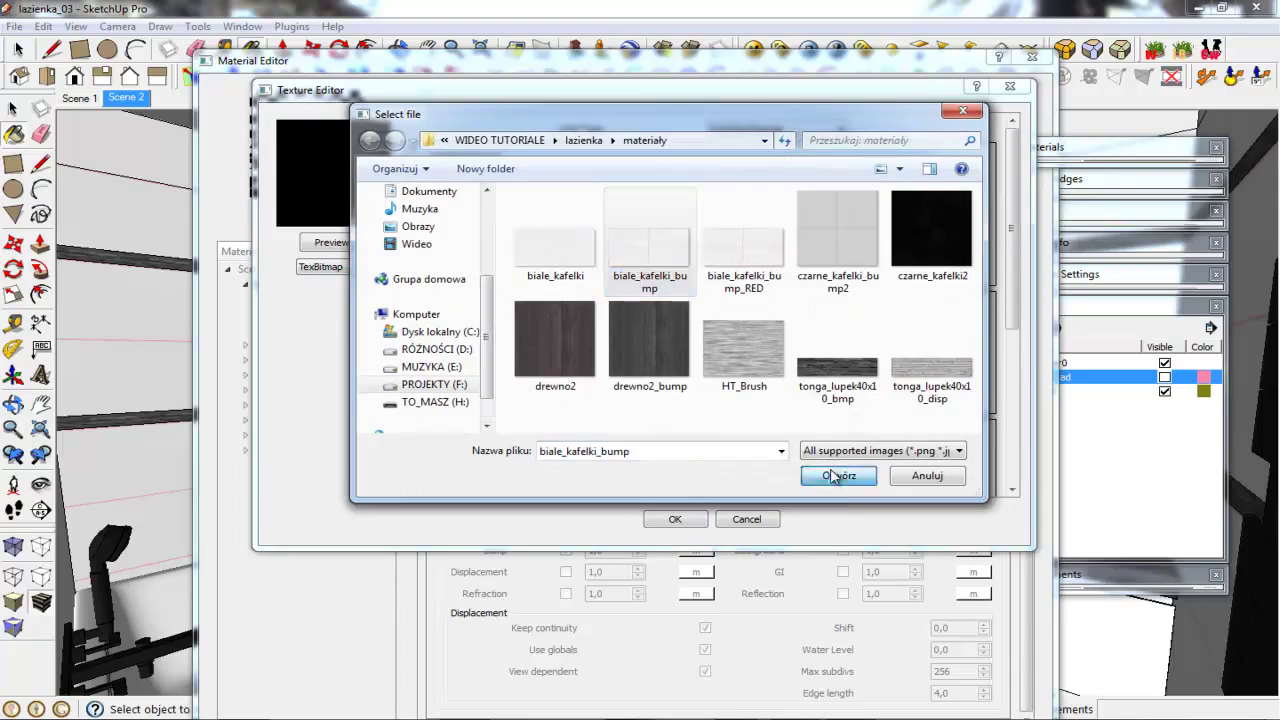
{"action": "left_click", "coordinate": [840, 477]}
{"action": "left_click", "coordinate": [674, 520]}
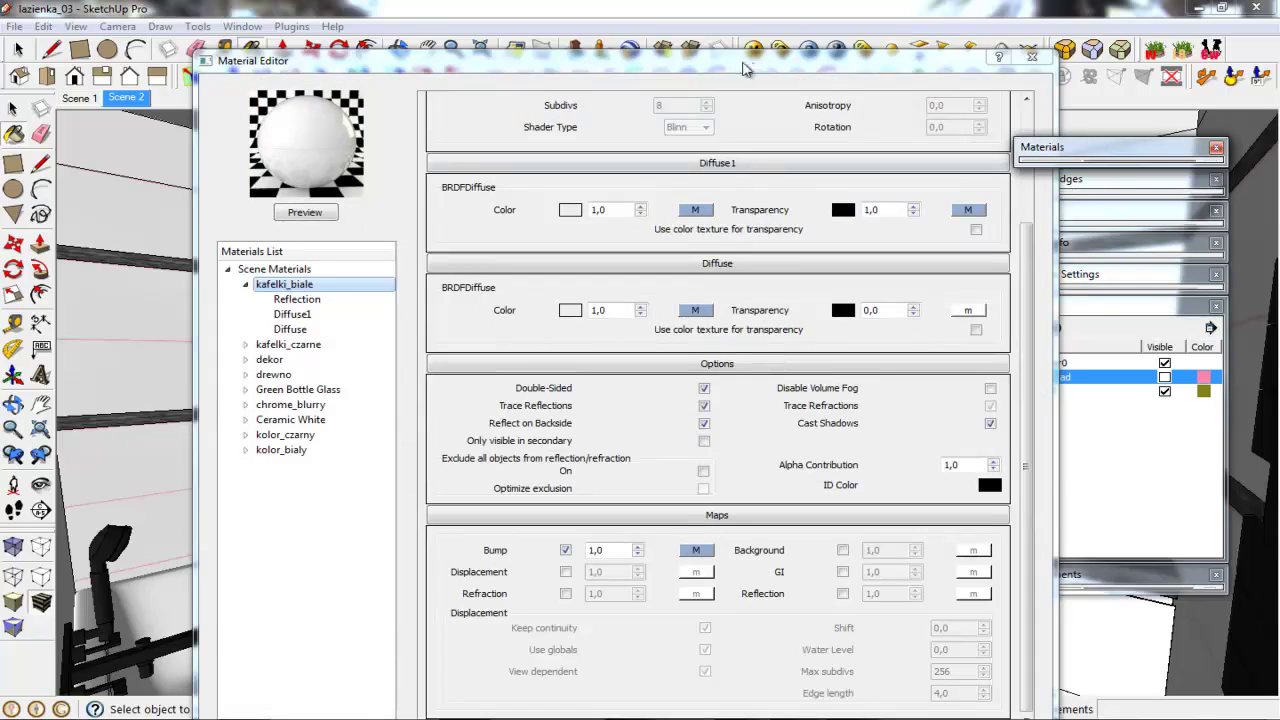
{"action": "left_click_drag", "start_coordinate": [748, 62], "coordinate": [727, 106]}
{"action": "left_click", "coordinate": [292, 231]}
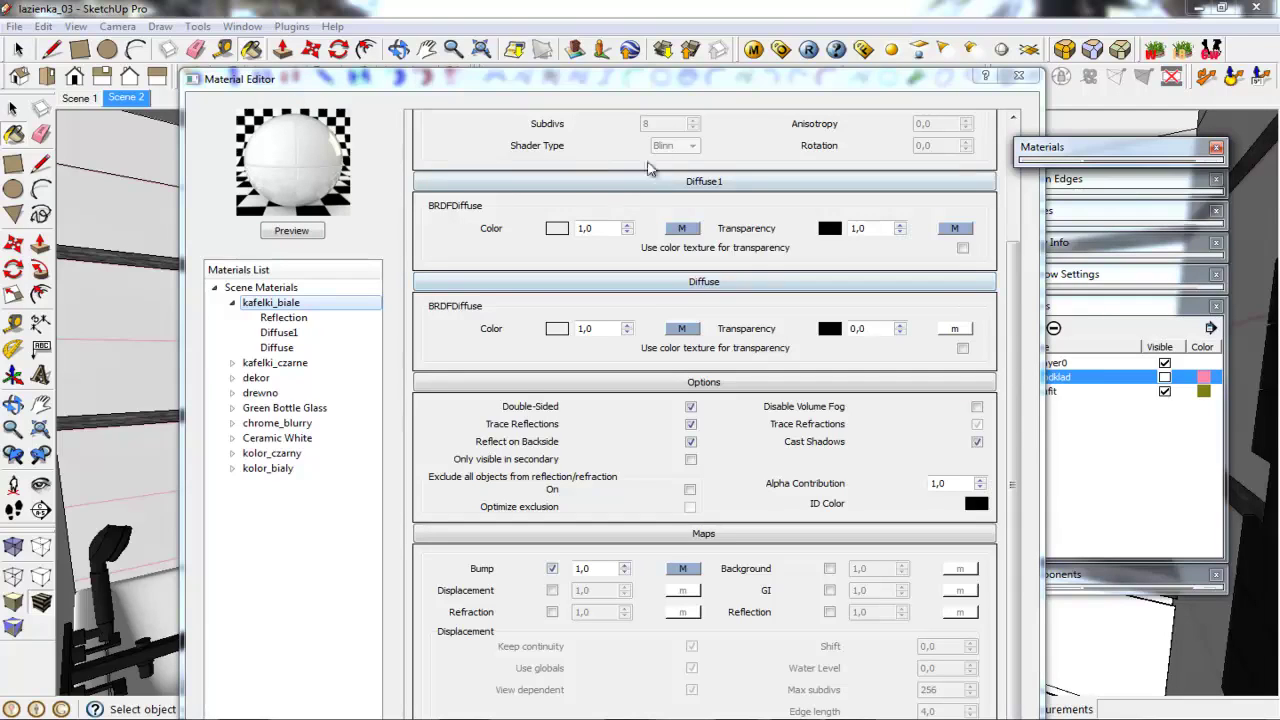
Add a Reflection layer to the kafelki_czarne material
{"action": "left_click", "coordinate": [232, 303]}
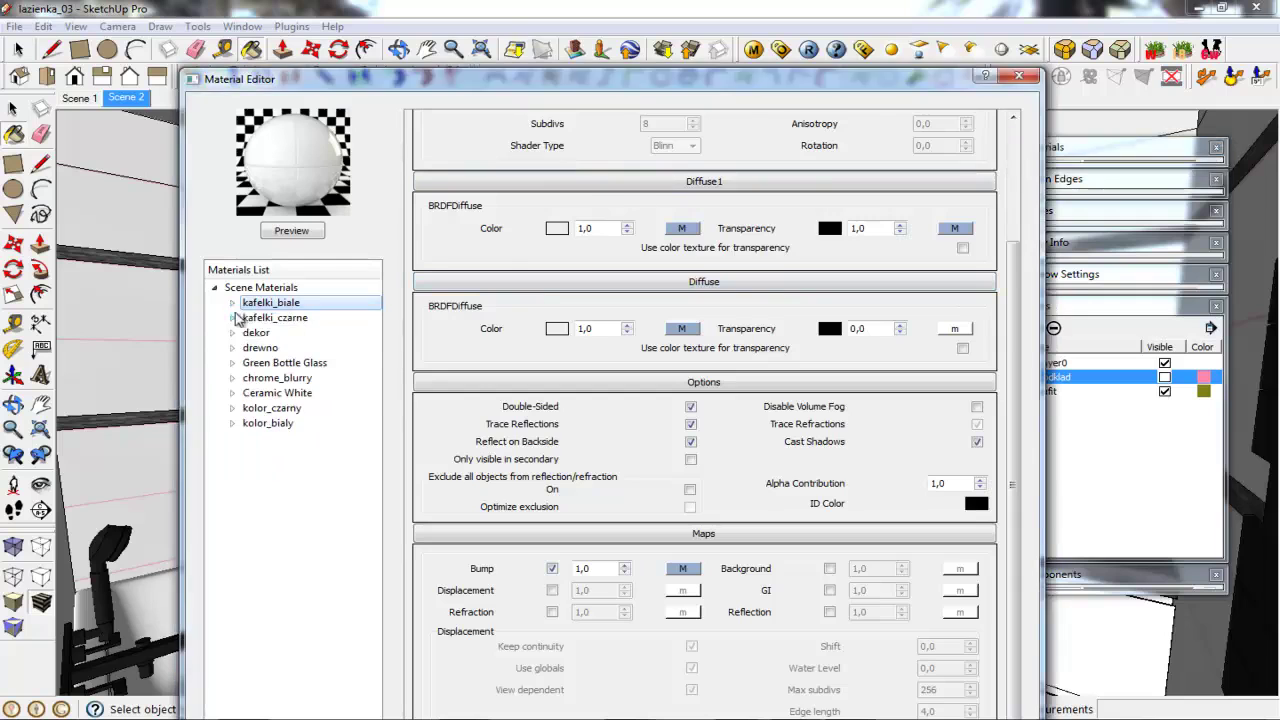
{"action": "left_click", "coordinate": [250, 317]}
{"action": "left_click", "coordinate": [232, 317]}
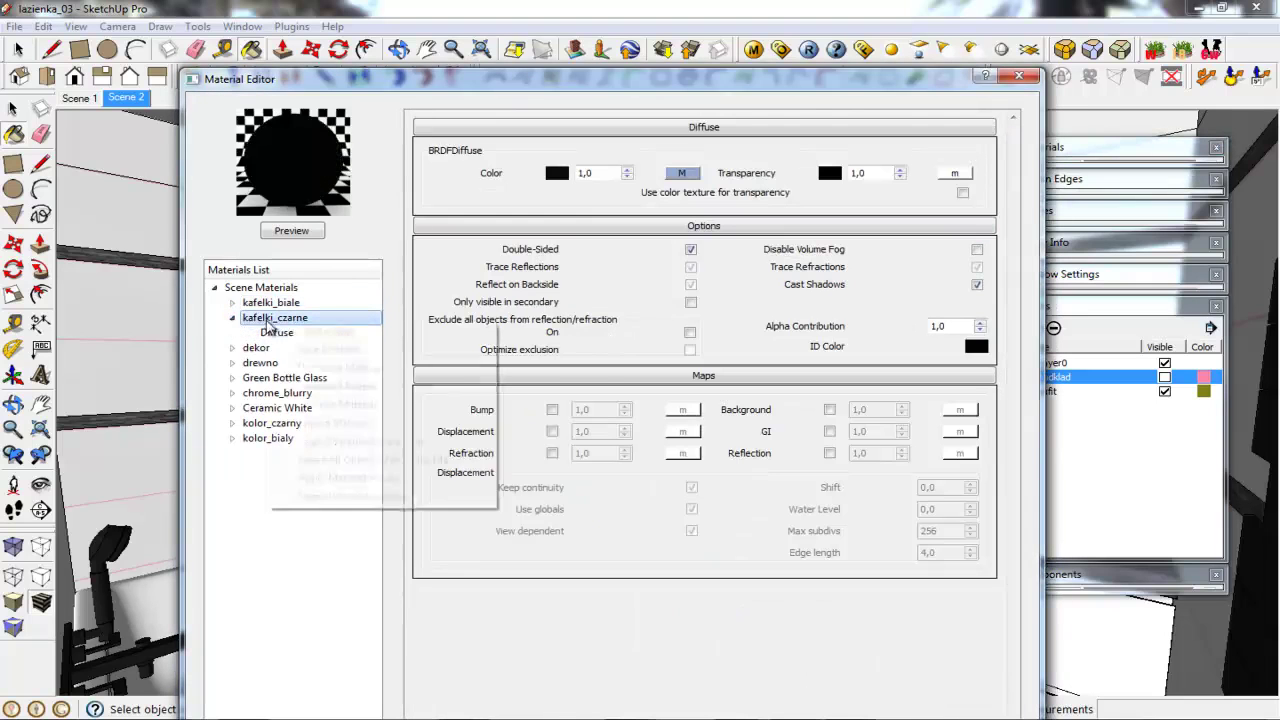
{"action": "right_click", "coordinate": [269, 325]}
{"action": "left_click", "coordinate": [545, 354]}
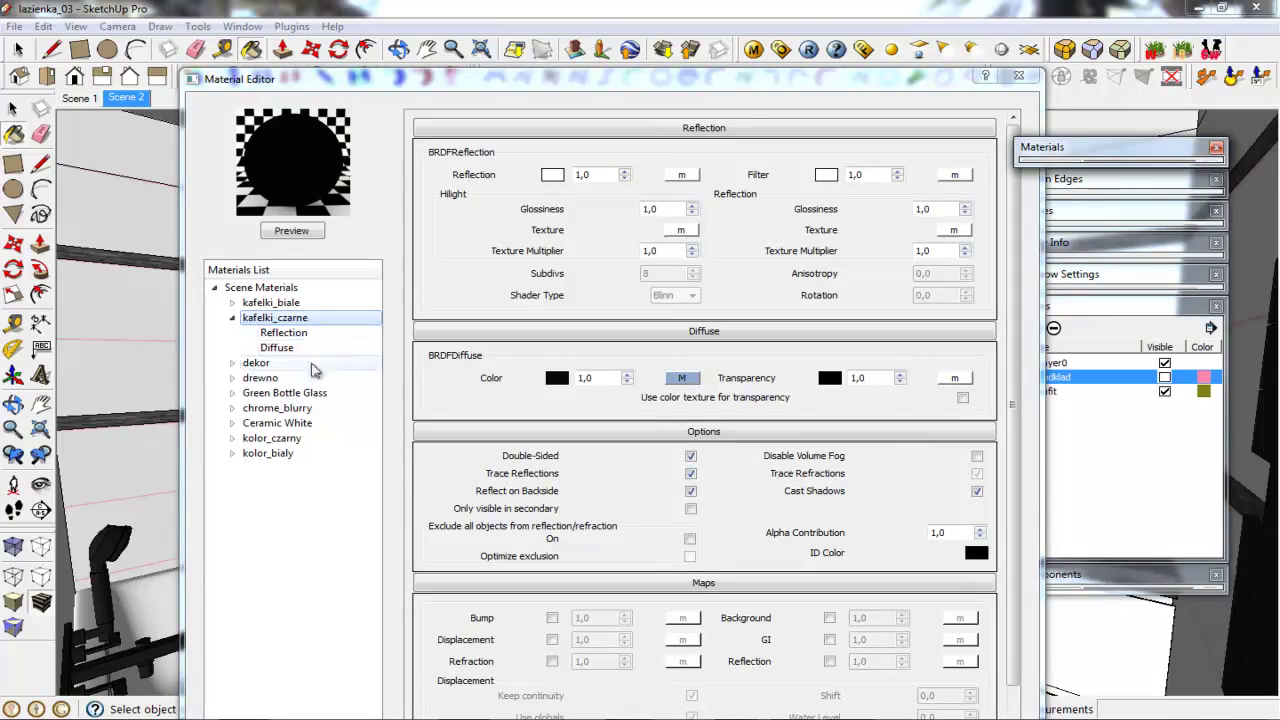
Map the reflection with TexFresnel, set both glossiness values to 0,75, and preview
{"action": "left_click", "coordinate": [681, 176]}
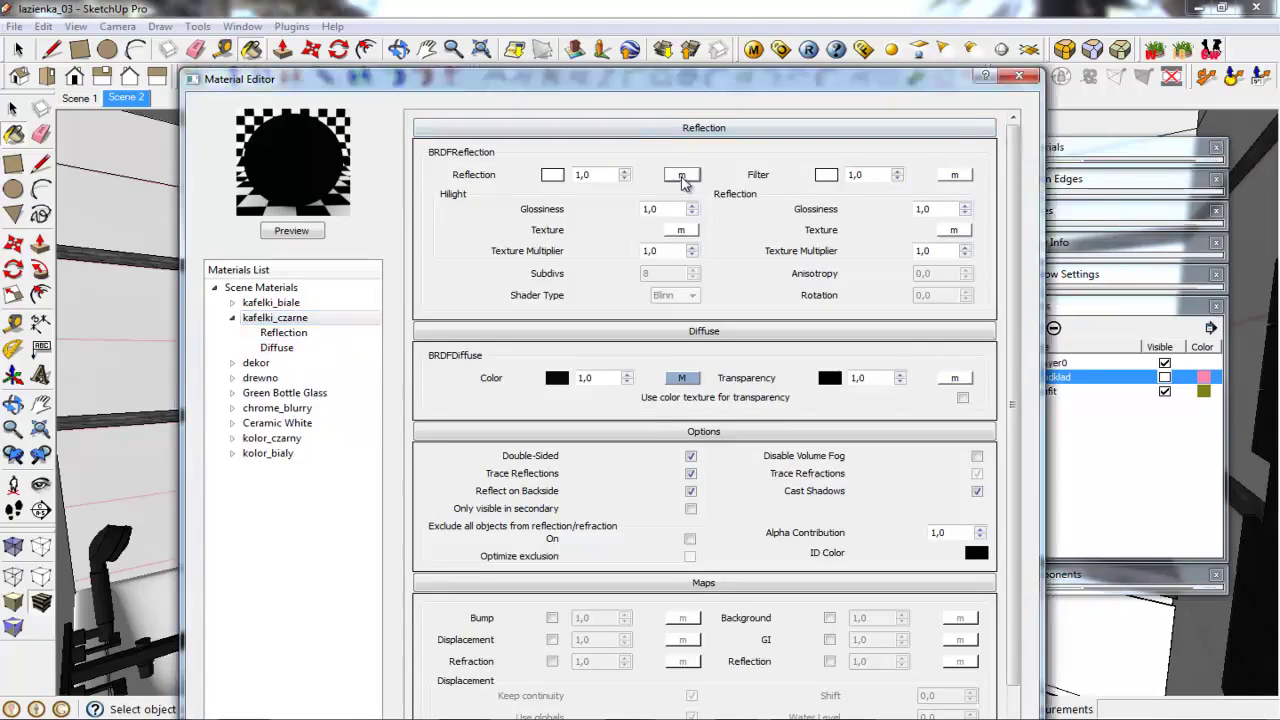
{"action": "left_click", "coordinate": [340, 268]}
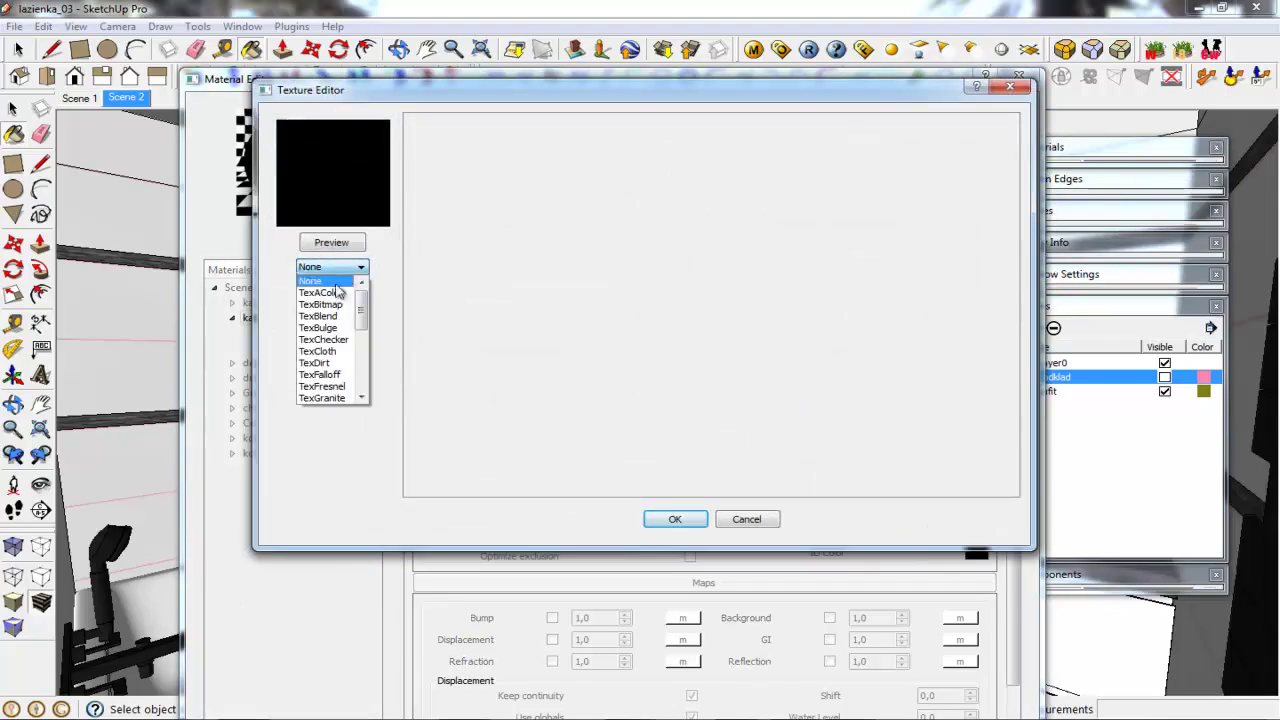
{"action": "left_click", "coordinate": [336, 386]}
{"action": "left_click", "coordinate": [676, 519]}
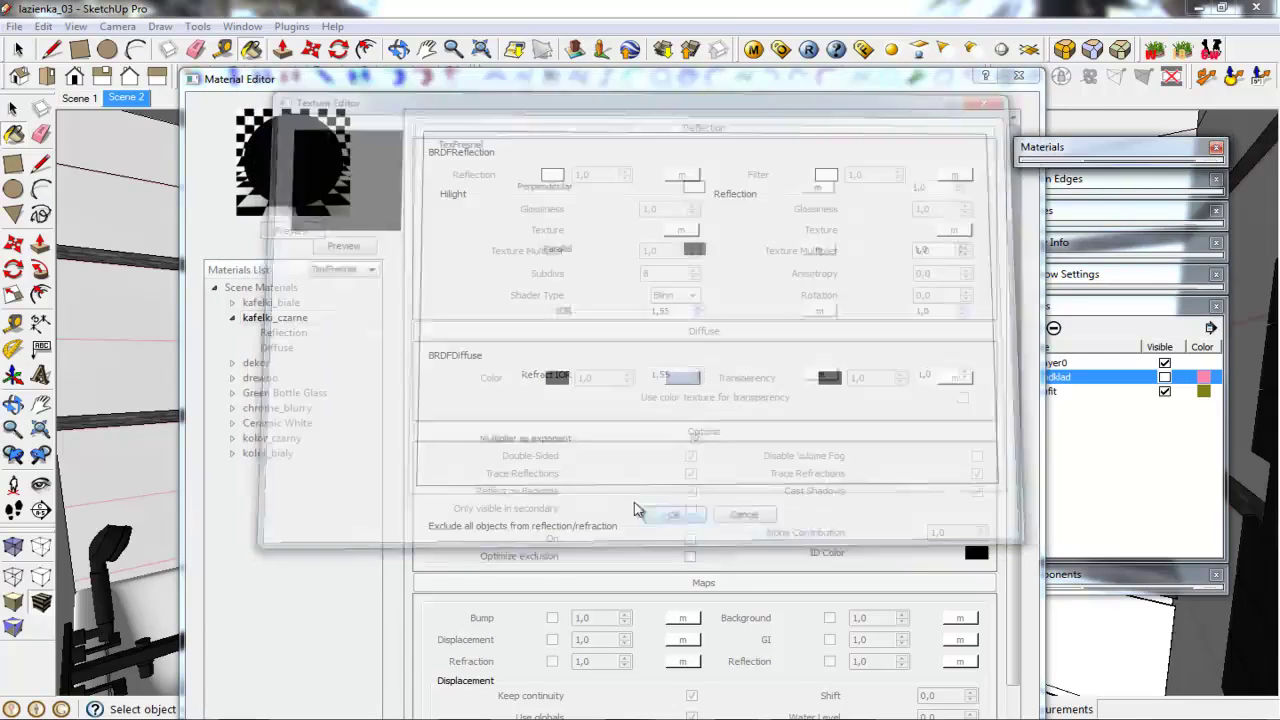
{"action": "left_click", "coordinate": [670, 208]}
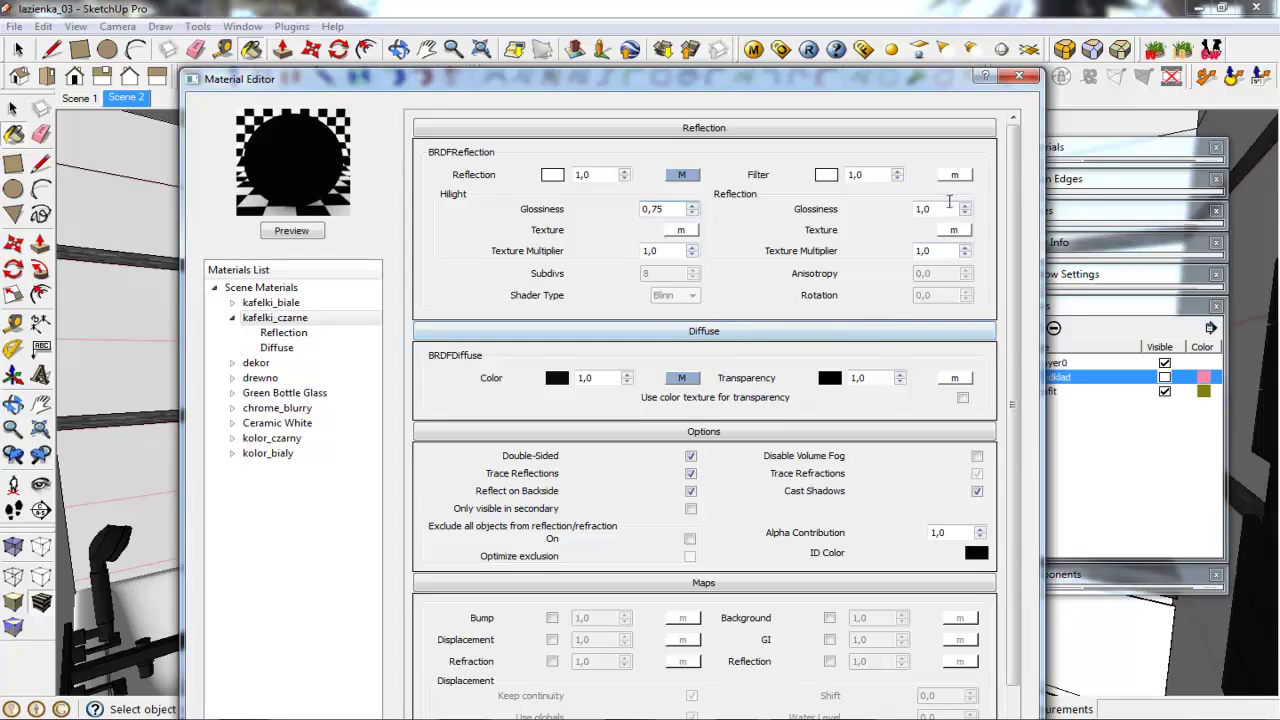
{"action": "left_click", "coordinate": [955, 208]}
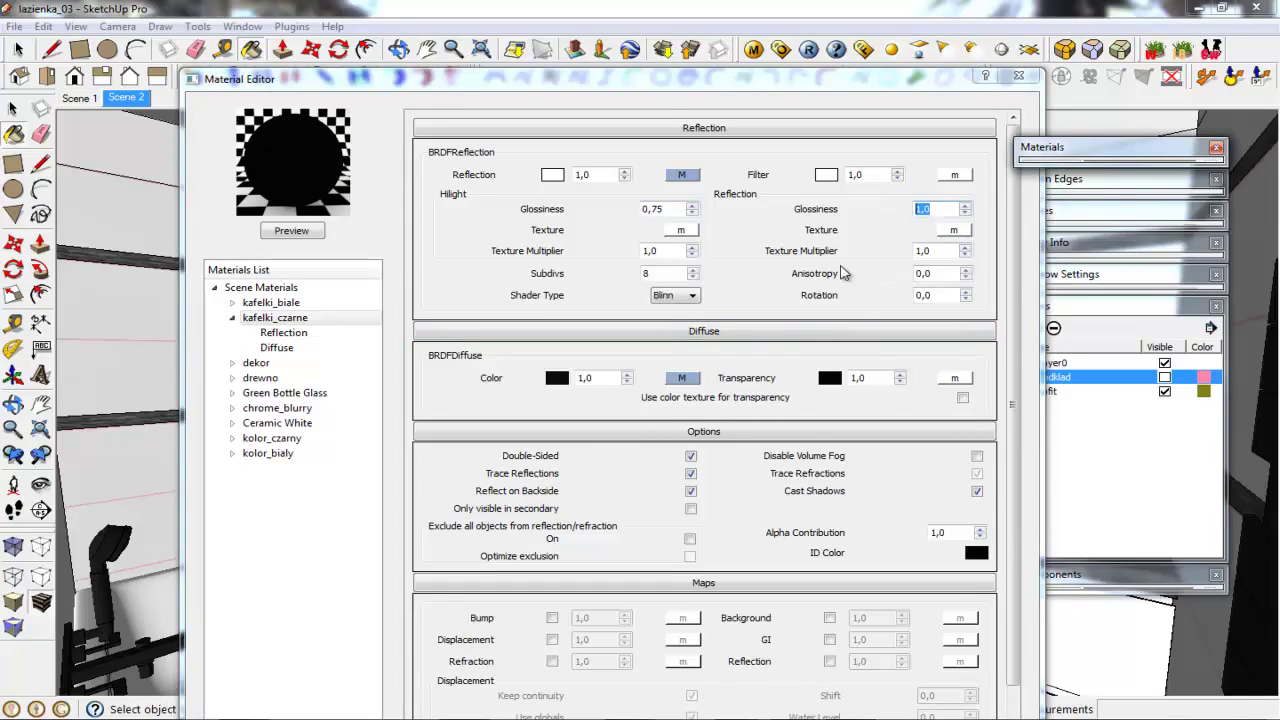
{"action": "left_click", "coordinate": [874, 216]}
{"action": "type", "text": "0,75"}
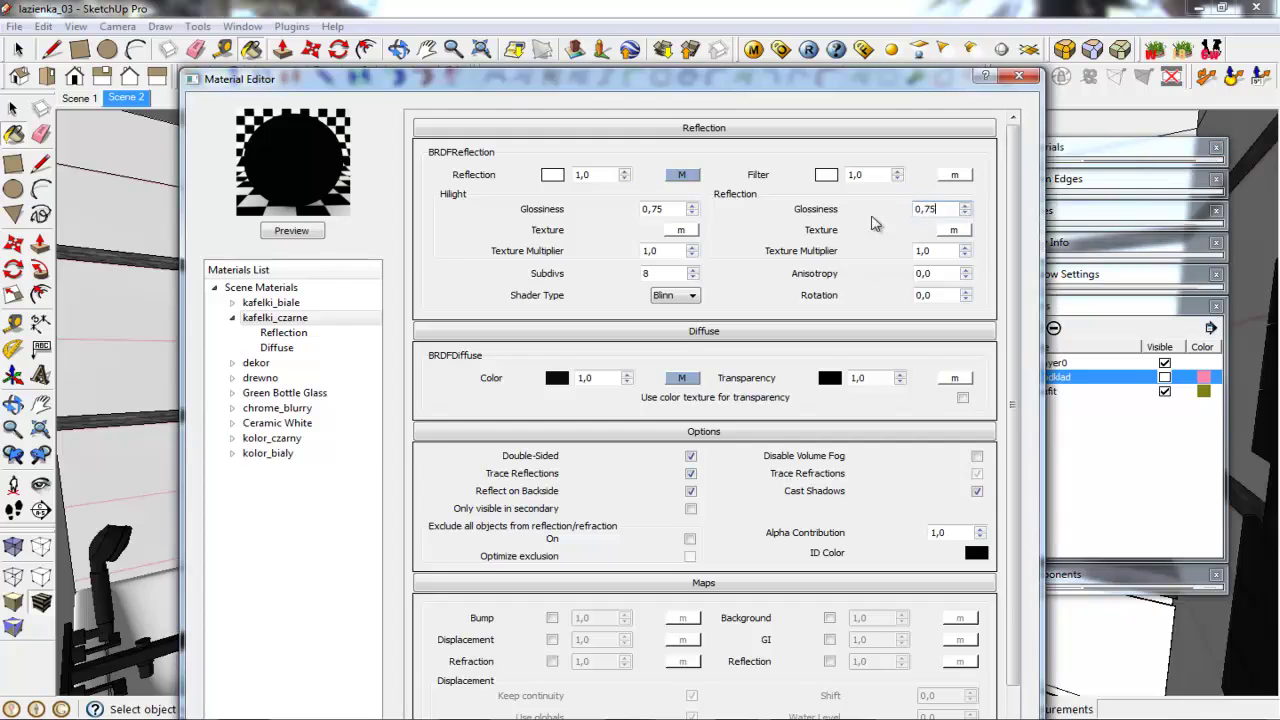
{"action": "left_click", "coordinate": [288, 231]}
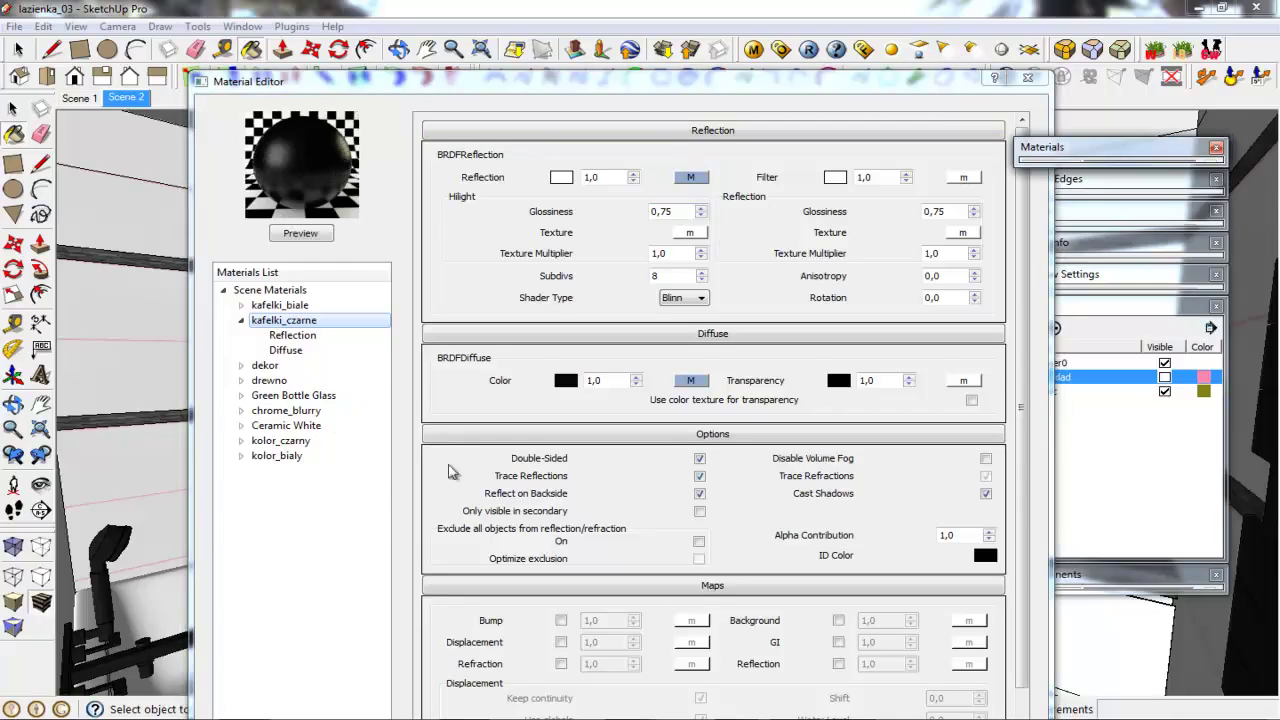
Load czarne_kafelki_bump2 as a TexBitmap bump texture on kafelki_czarne
{"action": "scroll", "coordinate": [1020, 415], "scroll_direction": "down", "scroll_amount": 2}
{"action": "scroll", "coordinate": [1020, 415], "scroll_direction": "down", "scroll_amount": 1}
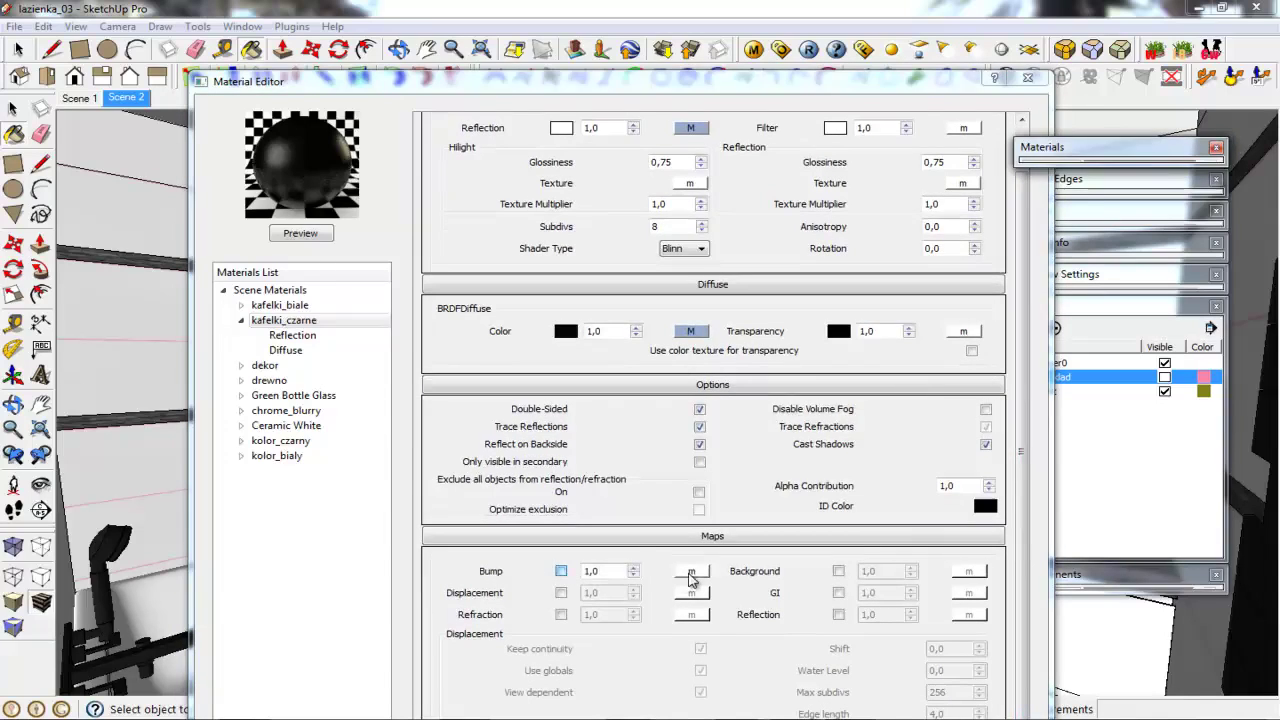
{"action": "left_click", "coordinate": [691, 572]}
{"action": "left_click", "coordinate": [325, 268]}
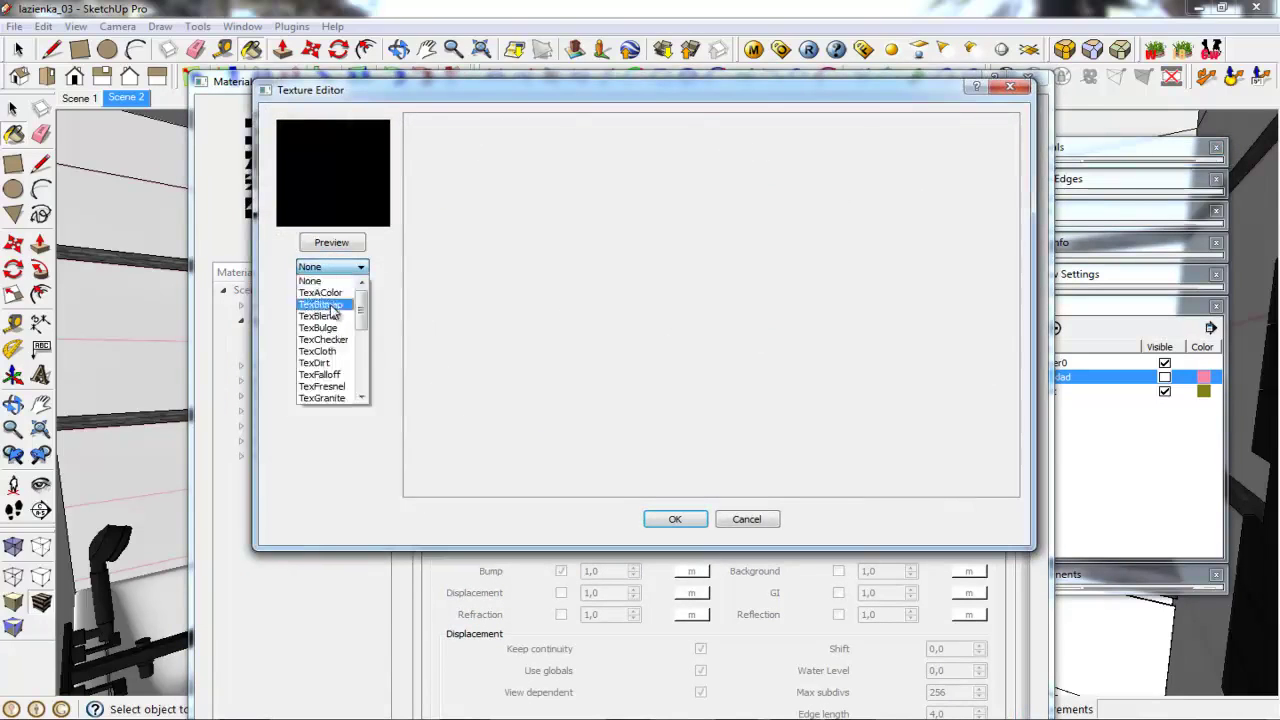
{"action": "left_click", "coordinate": [330, 298]}
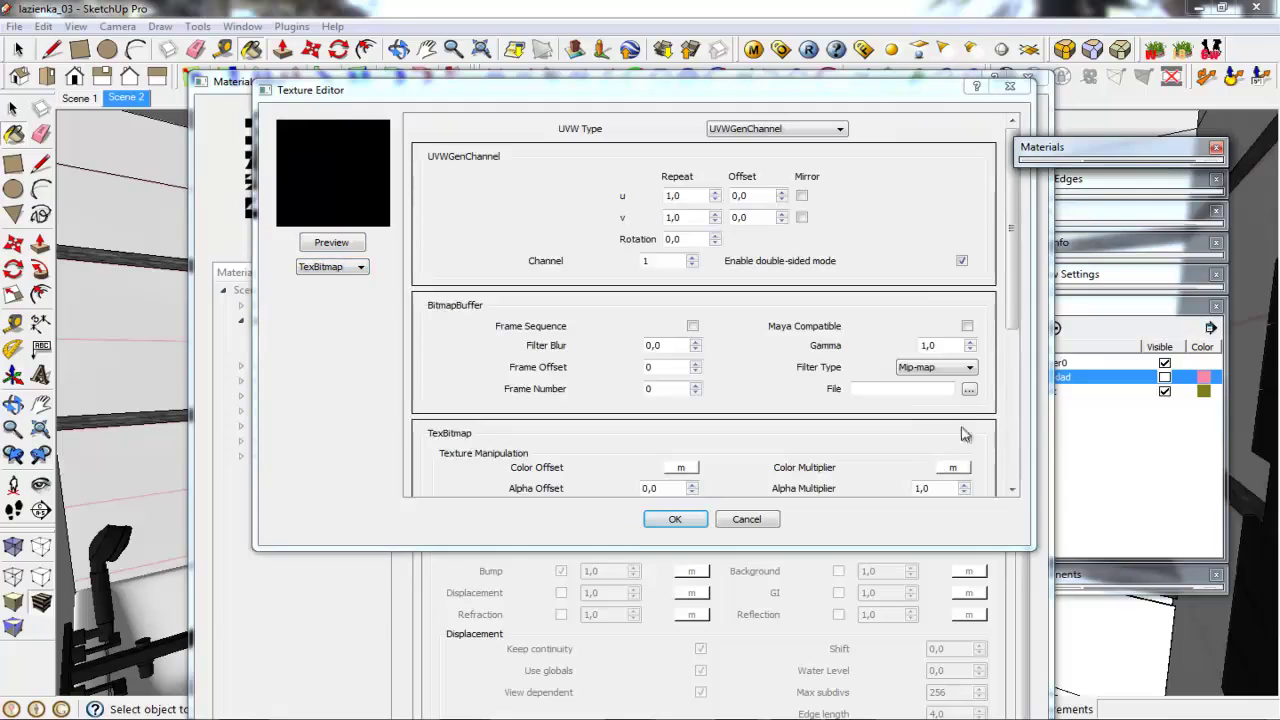
{"action": "left_click", "coordinate": [969, 388]}
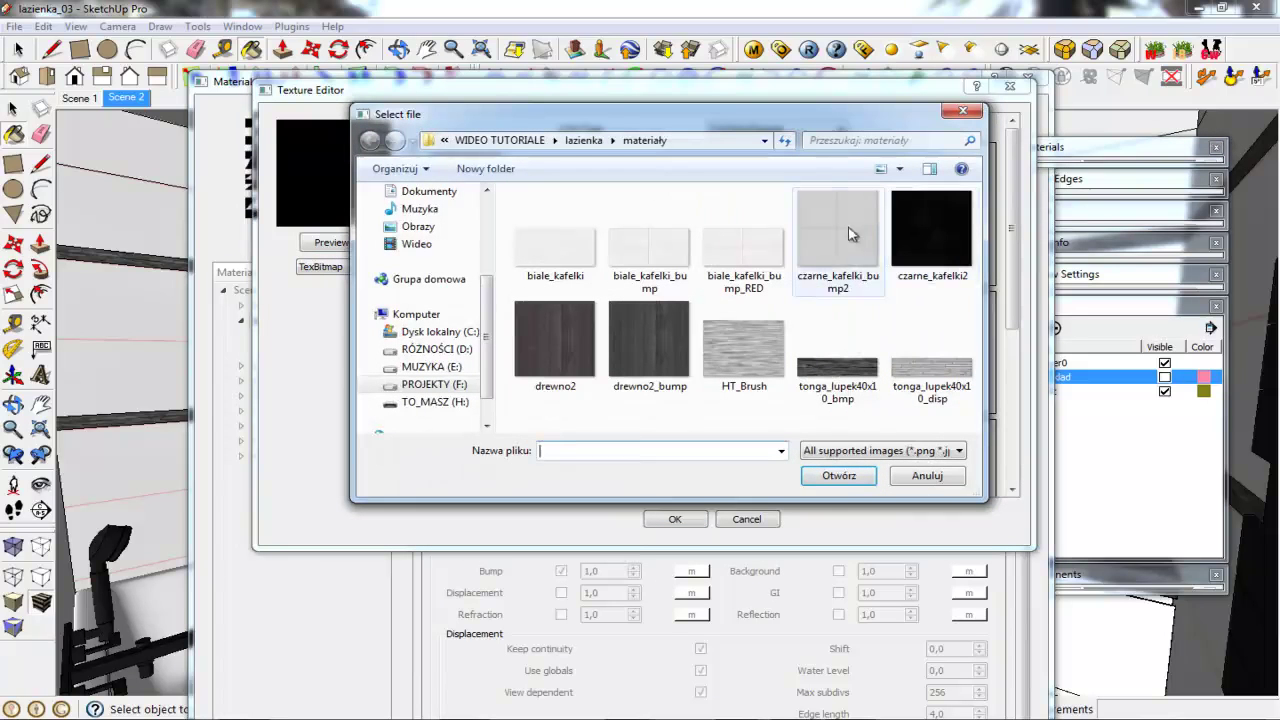
{"action": "left_click", "coordinate": [838, 230]}
{"action": "left_click", "coordinate": [839, 476]}
{"action": "left_click", "coordinate": [675, 521]}
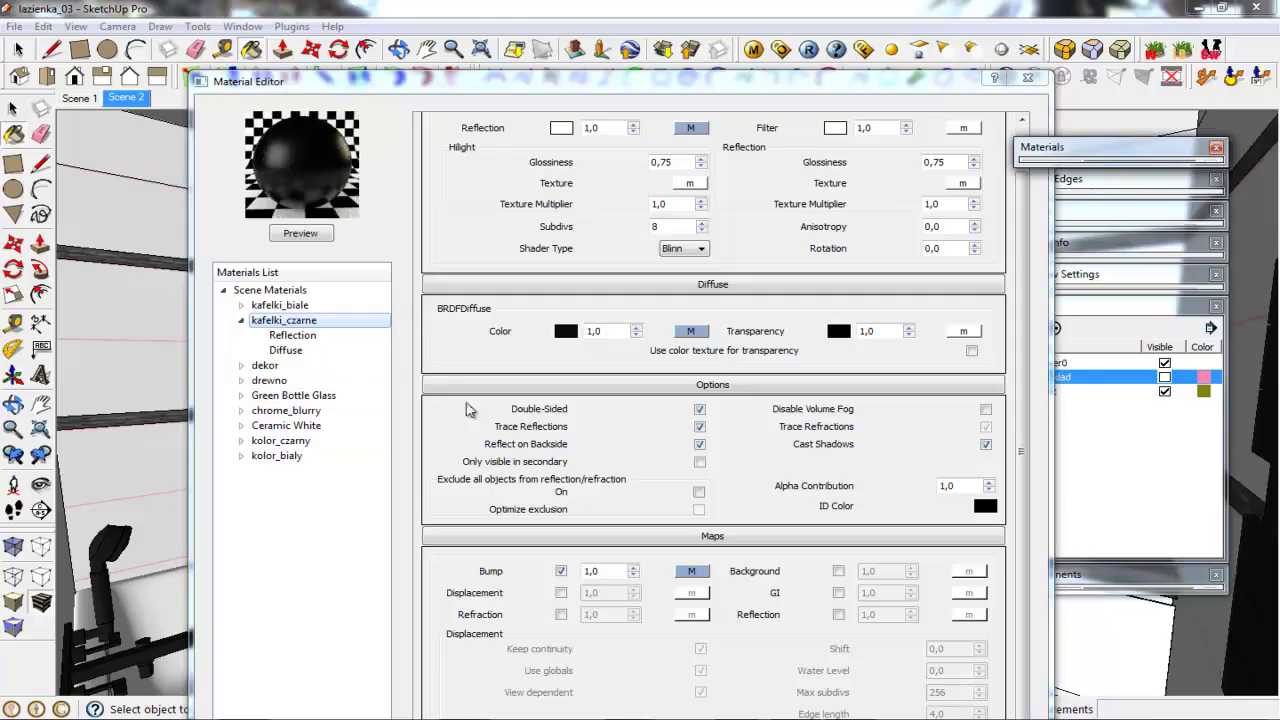
{"action": "left_click", "coordinate": [240, 320]}
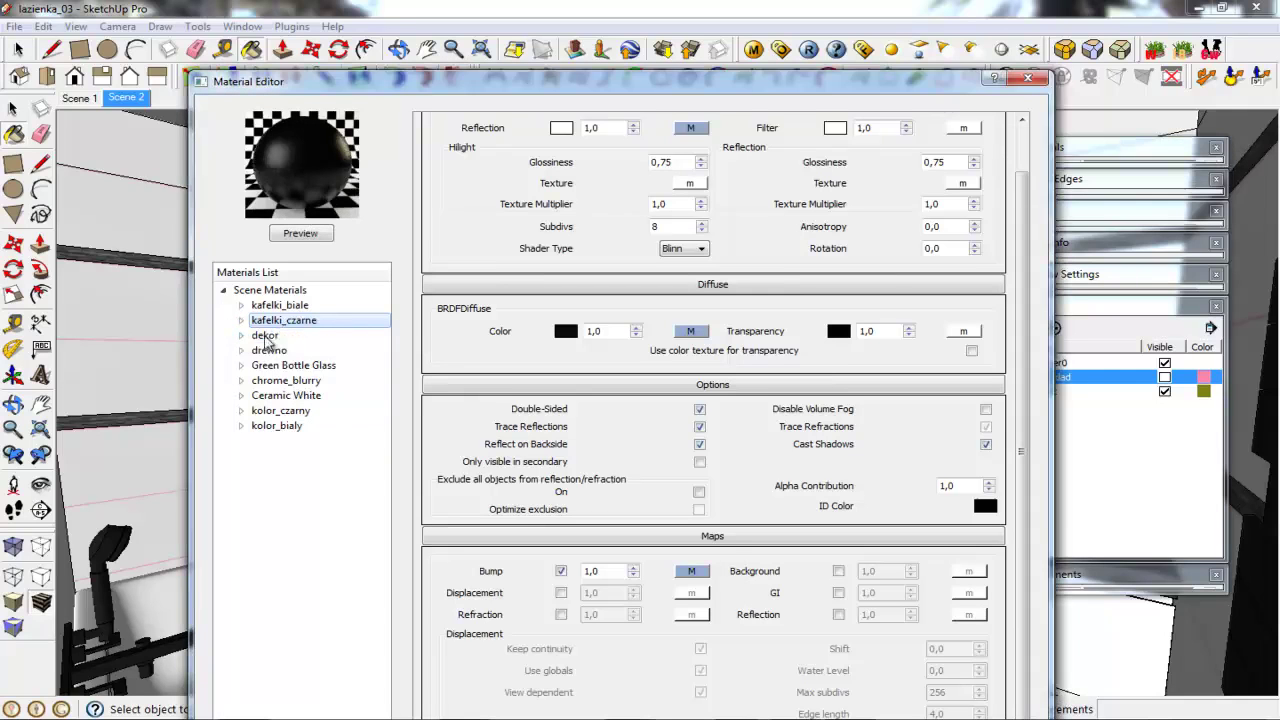
Enable displacement on dekor with the tonga_lupek40x10_disp bitmap at amount 0,5 and preview it
{"action": "left_click", "coordinate": [262, 336]}
{"action": "left_click", "coordinate": [561, 434]}
{"action": "left_click", "coordinate": [692, 436]}
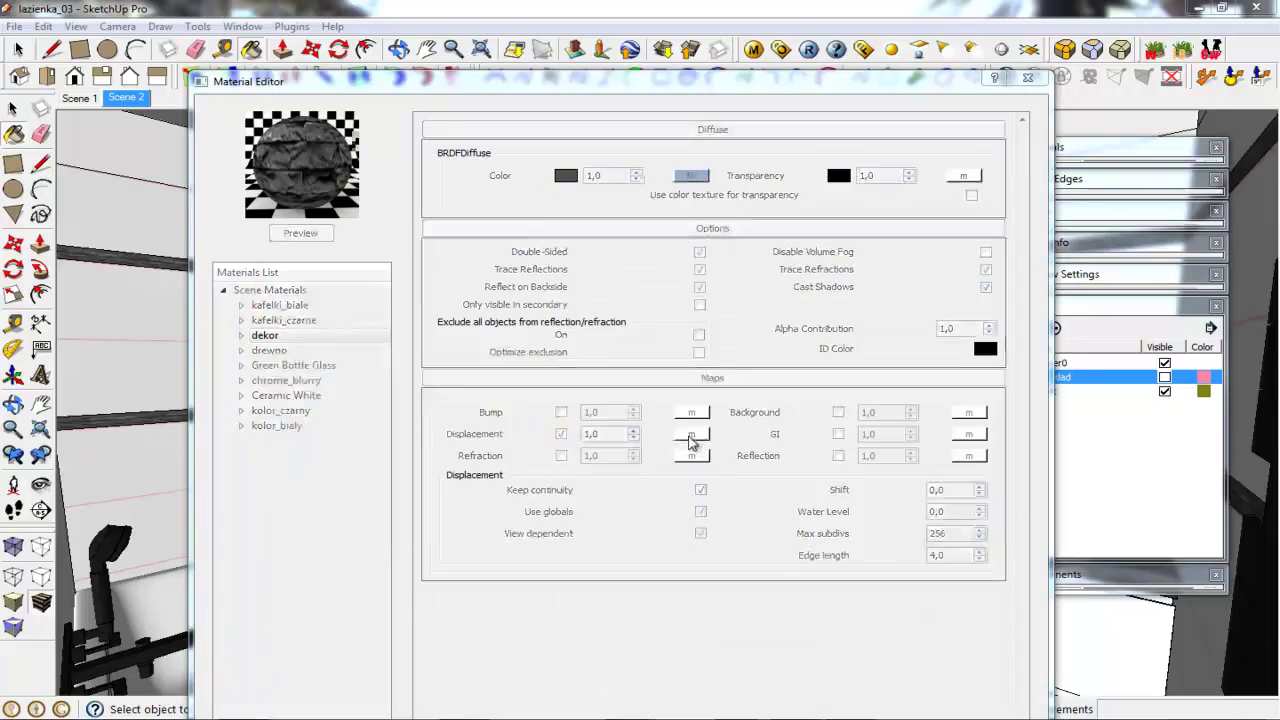
{"action": "left_click", "coordinate": [340, 268]}
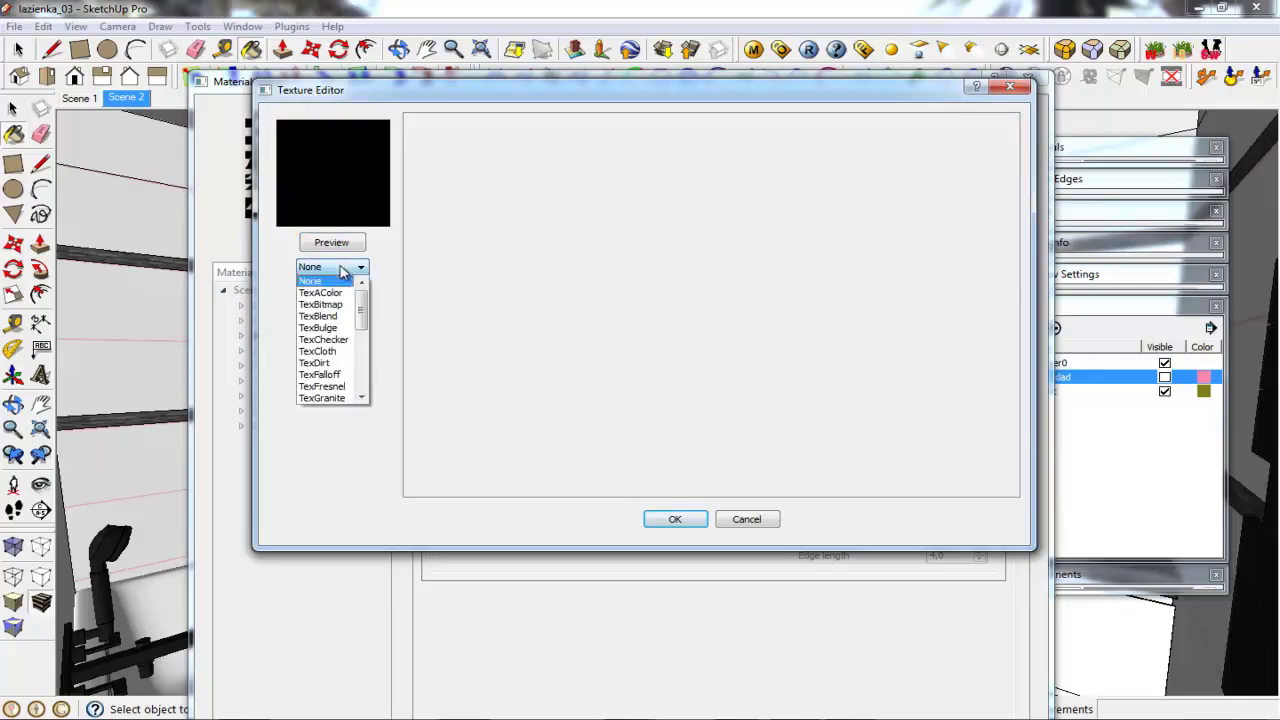
{"action": "left_click", "coordinate": [336, 328]}
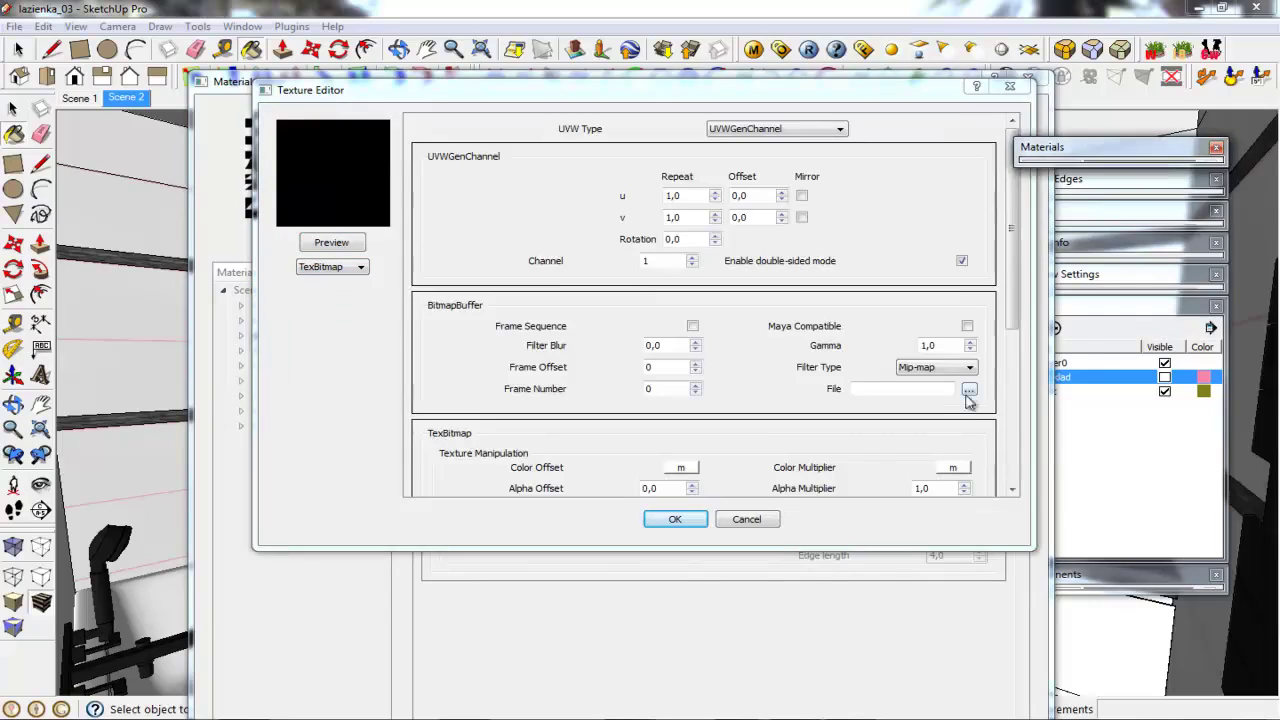
{"action": "left_click", "coordinate": [972, 402]}
{"action": "left_click", "coordinate": [938, 380]}
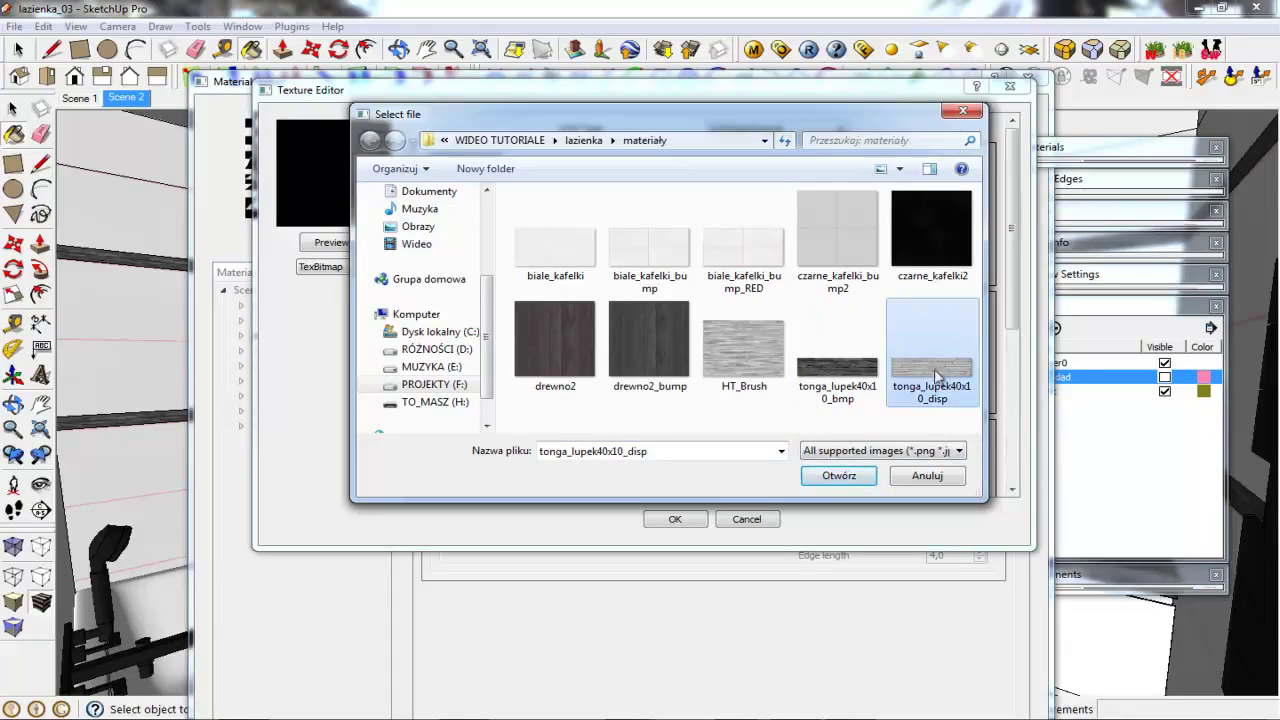
{"action": "left_click", "coordinate": [849, 476]}
{"action": "left_click", "coordinate": [676, 520]}
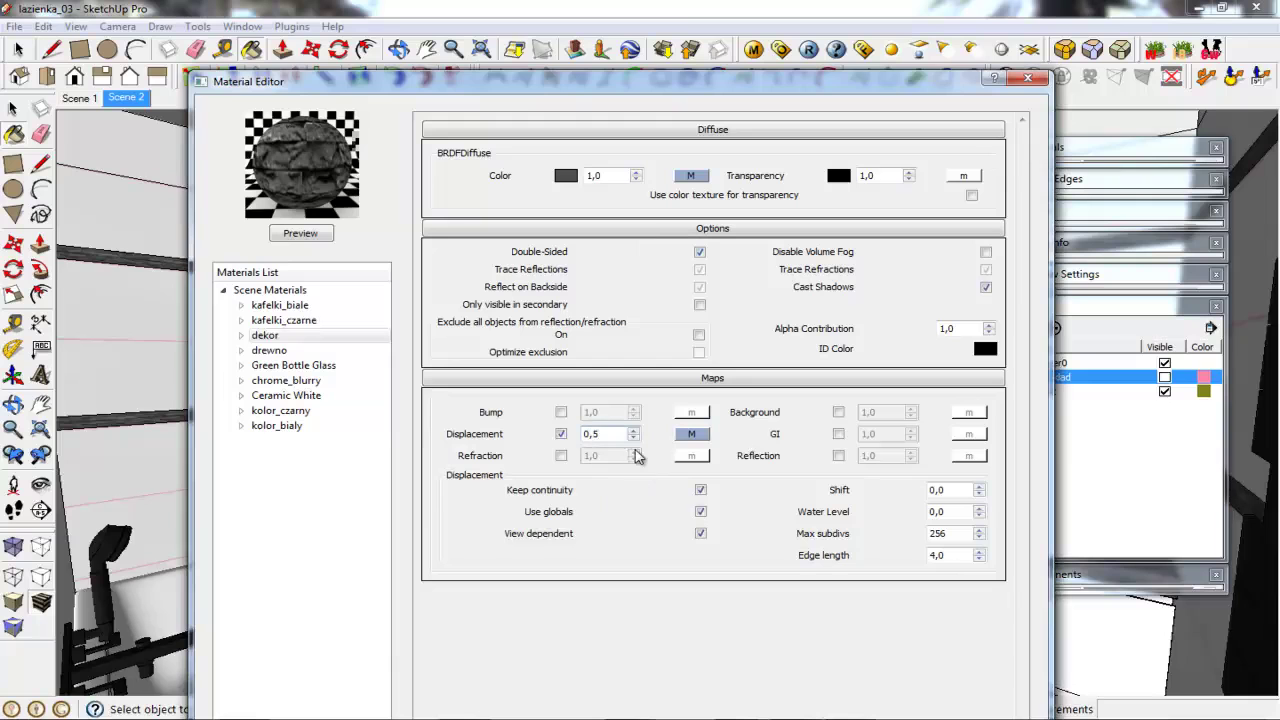
{"action": "left_click", "coordinate": [302, 234]}
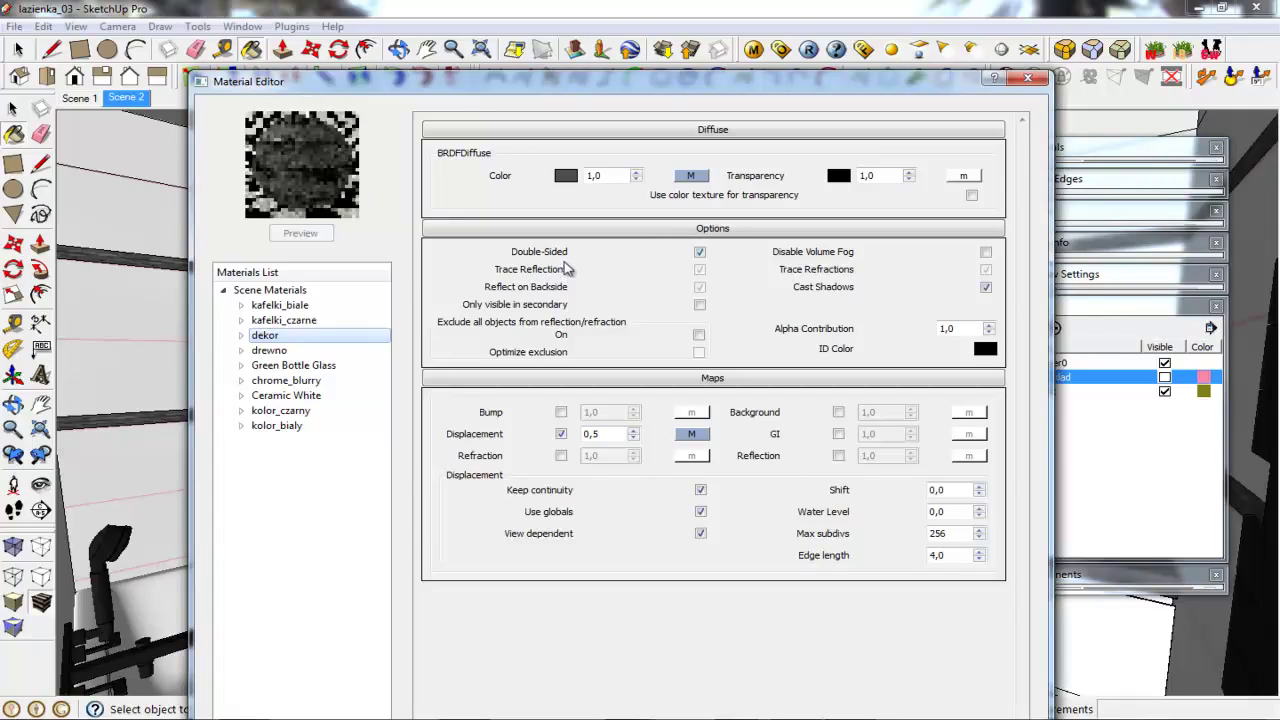
Add a Reflection layer to the drewno material
{"action": "left_click", "coordinate": [268, 350]}
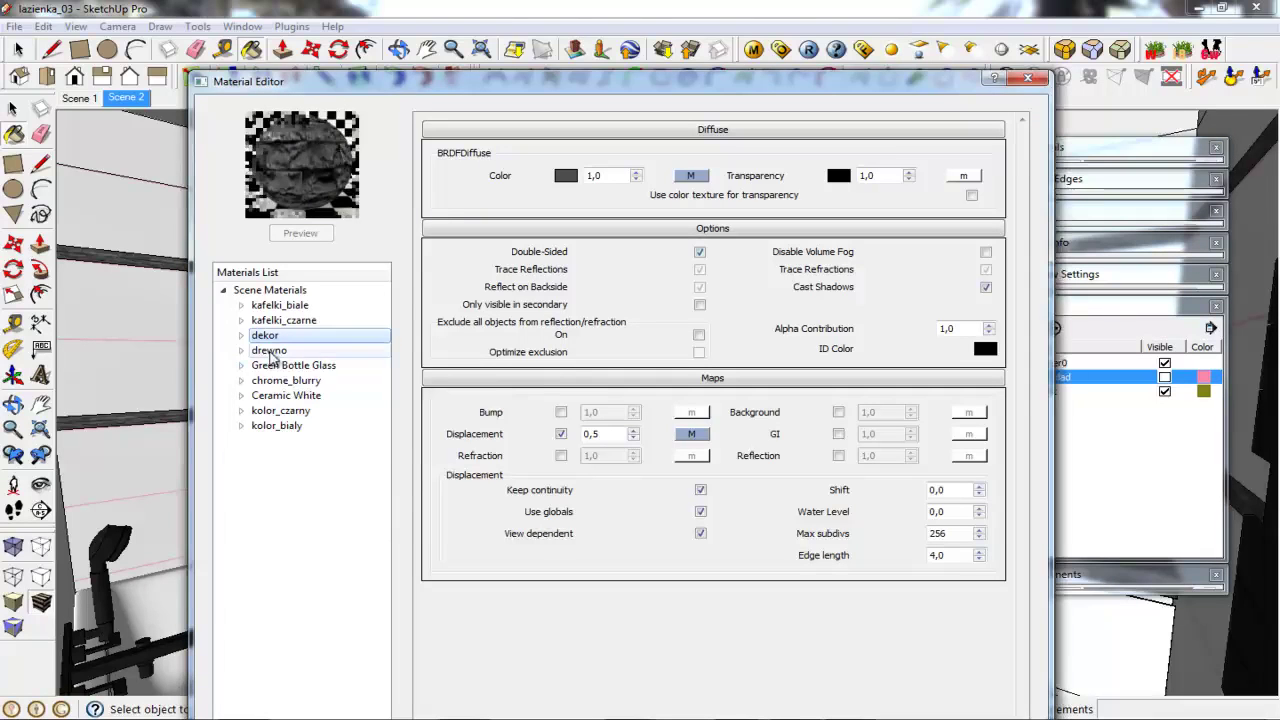
{"action": "right_click", "coordinate": [270, 352]}
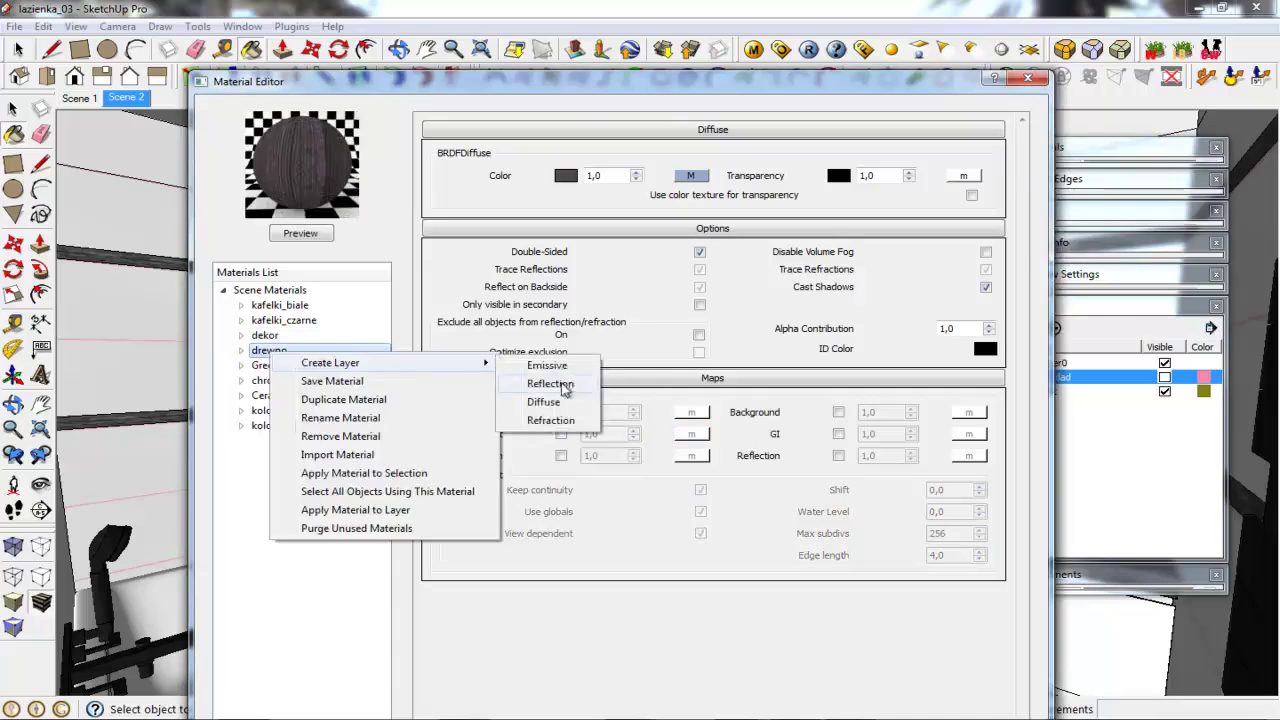
{"action": "left_click", "coordinate": [566, 385]}
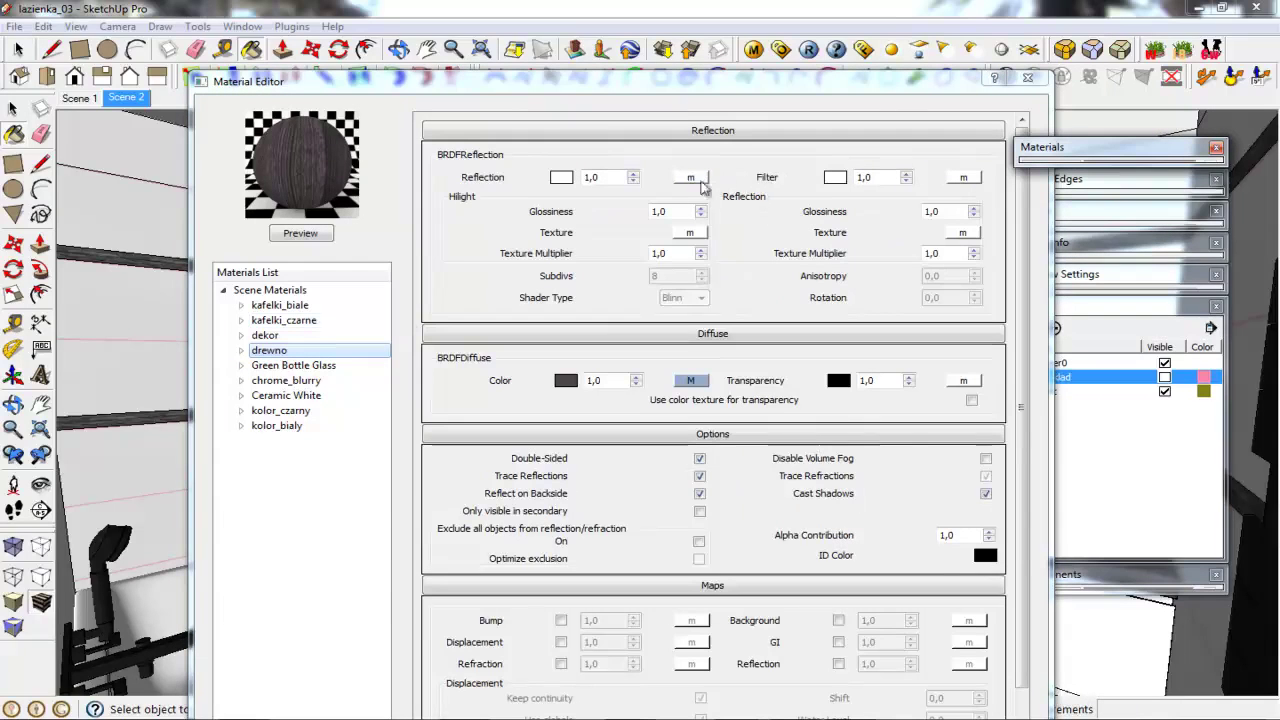
Map drewno's reflection with TexFresnel, set both glossiness values to 0,7, and preview
{"action": "left_click", "coordinate": [690, 177]}
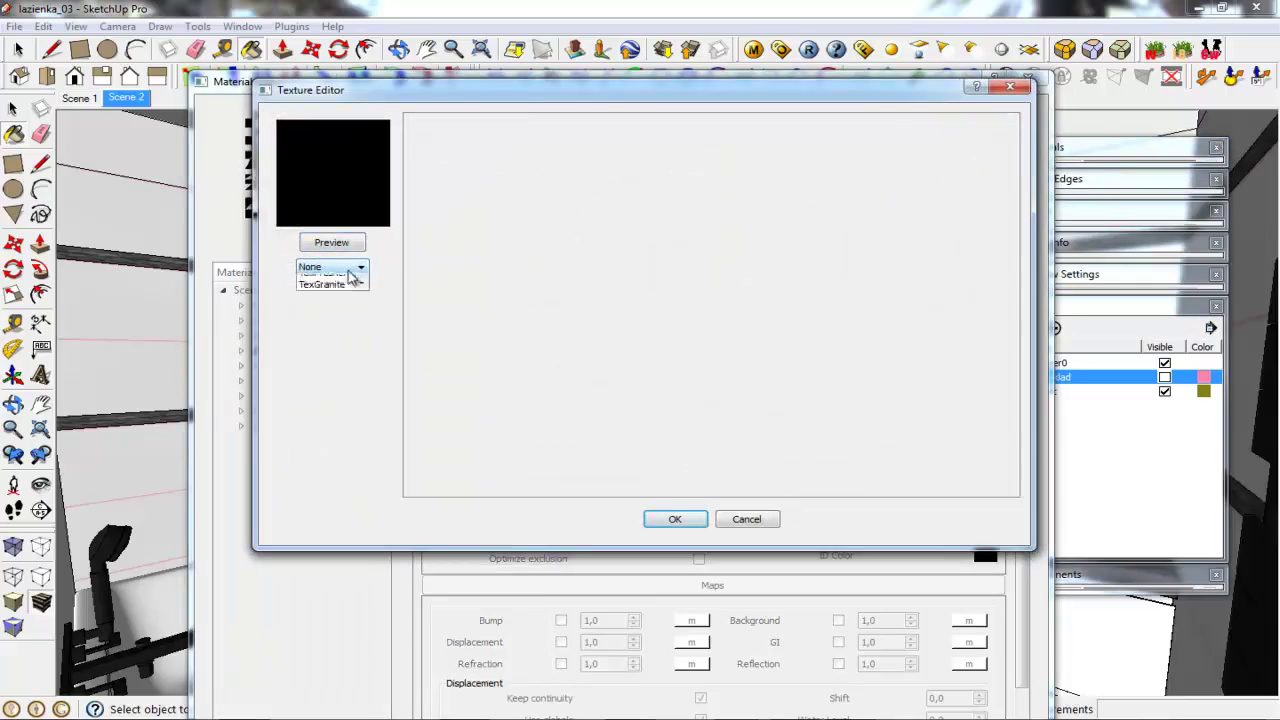
{"action": "left_click", "coordinate": [336, 267]}
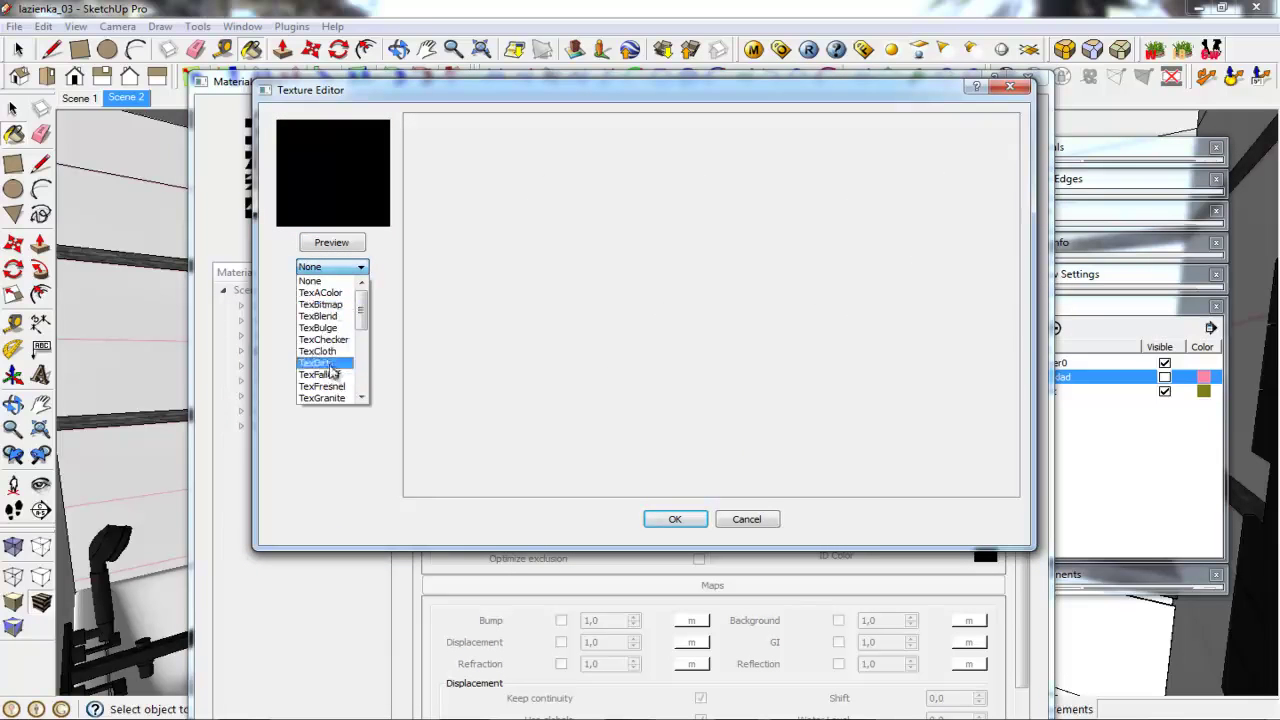
{"action": "left_click", "coordinate": [322, 386]}
{"action": "left_click", "coordinate": [663, 519]}
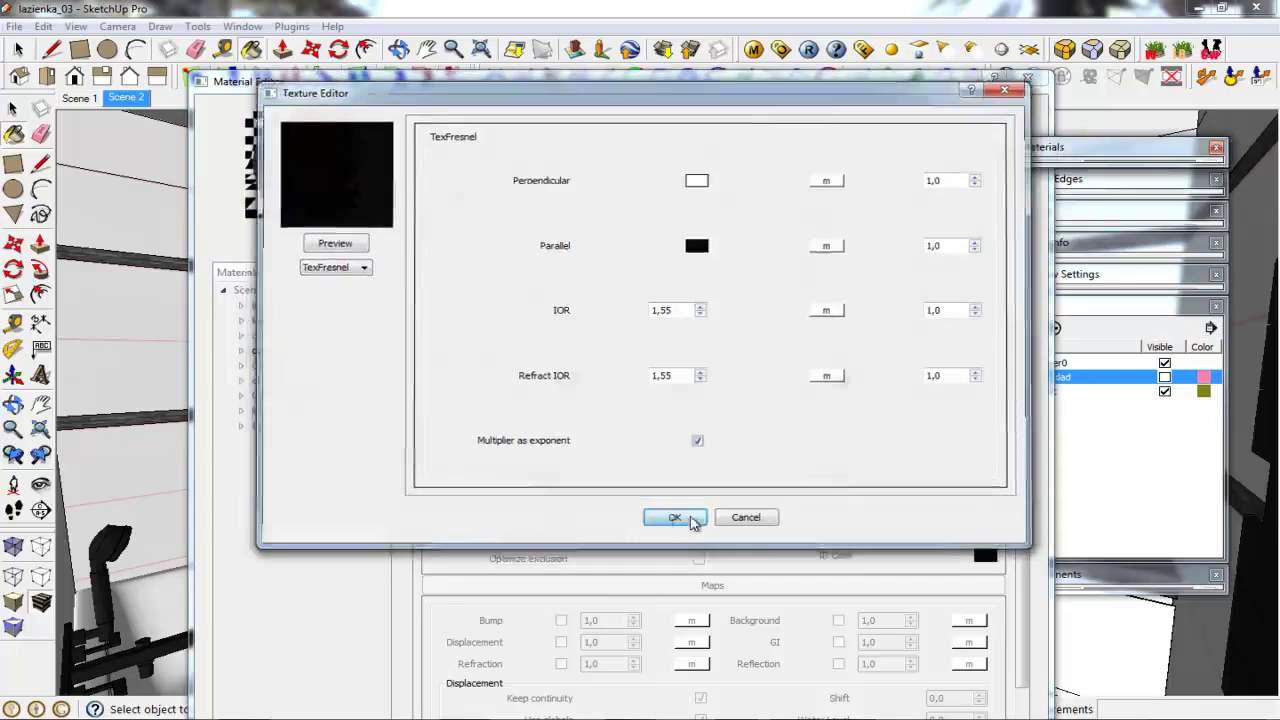
{"action": "type", "text": "0,7"}
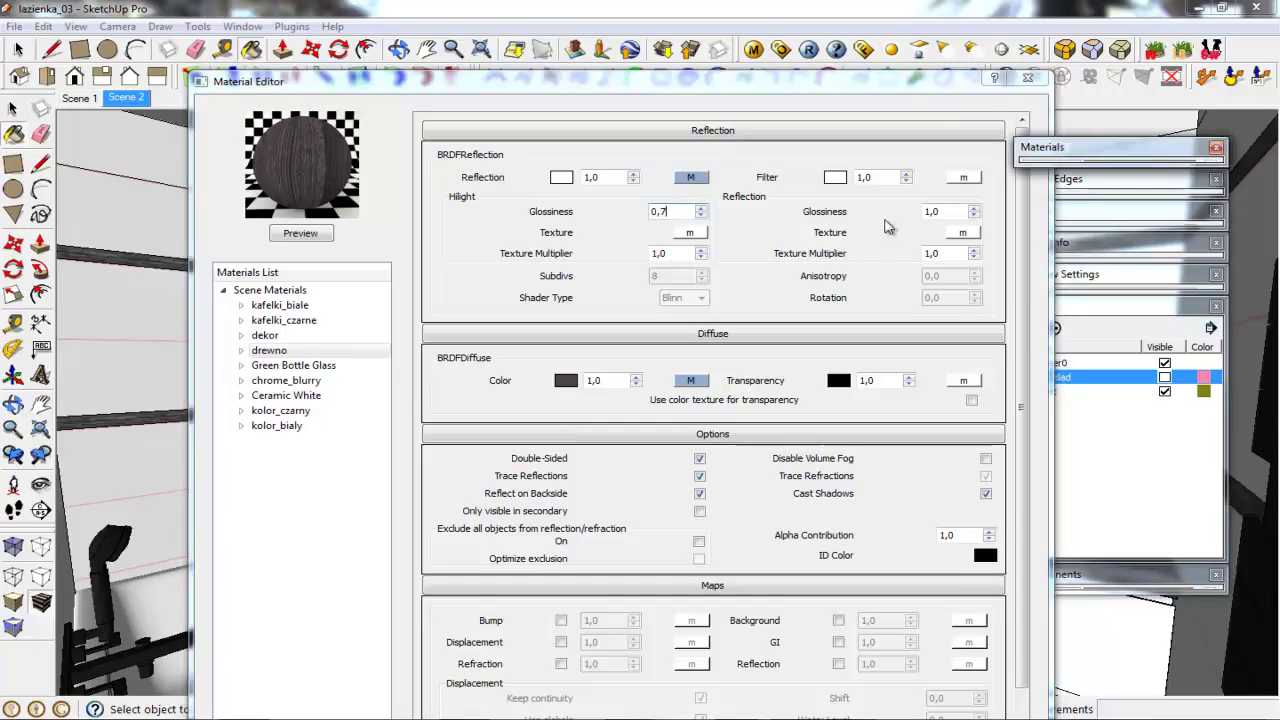
{"action": "double_click", "coordinate": [955, 211]}
{"action": "type", "text": "0,7"}
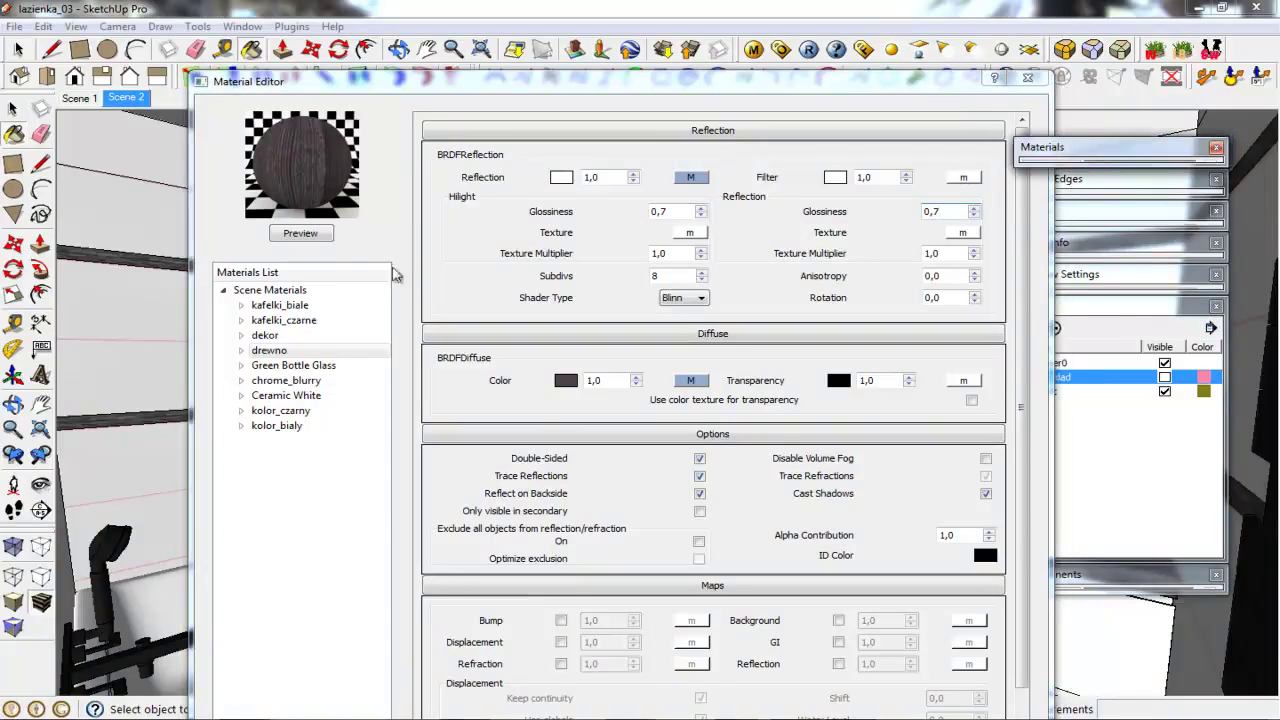
{"action": "left_click", "coordinate": [300, 233]}
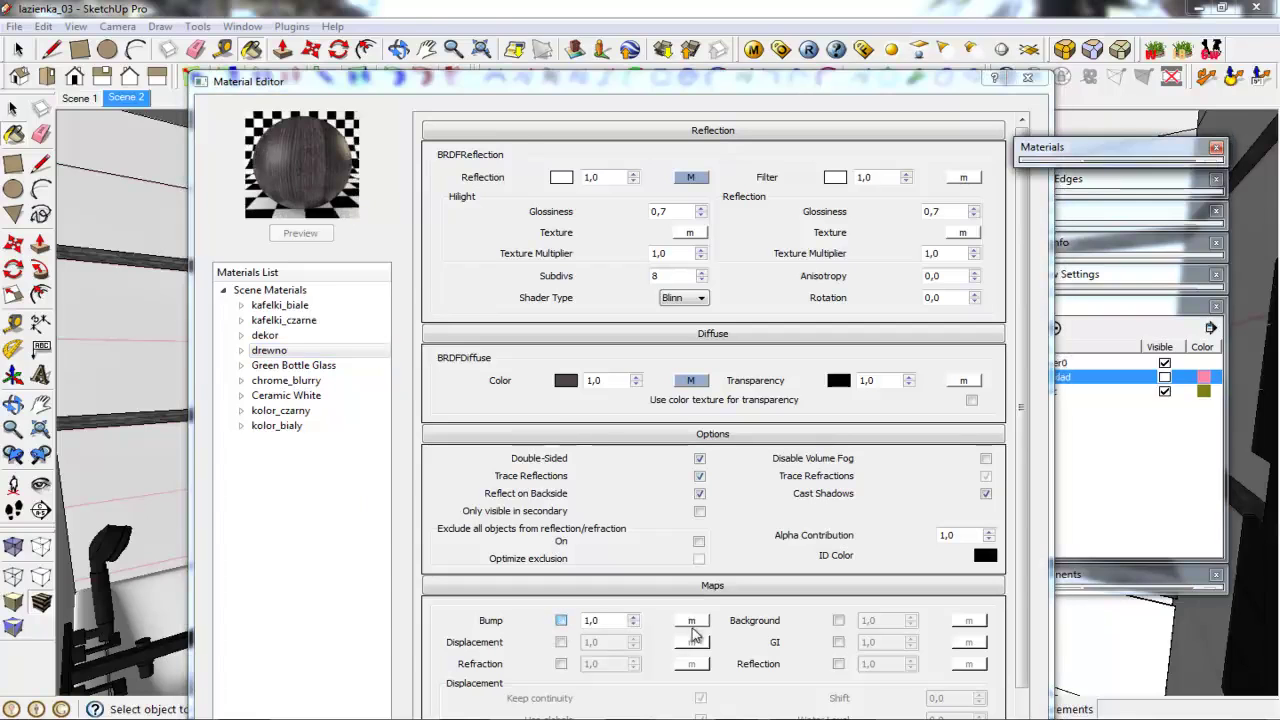
Load drewno2_bump as a TexBitmap bump on drewno with amount 0,1 and refresh the preview
{"action": "left_click", "coordinate": [694, 621]}
{"action": "left_click", "coordinate": [352, 266]}
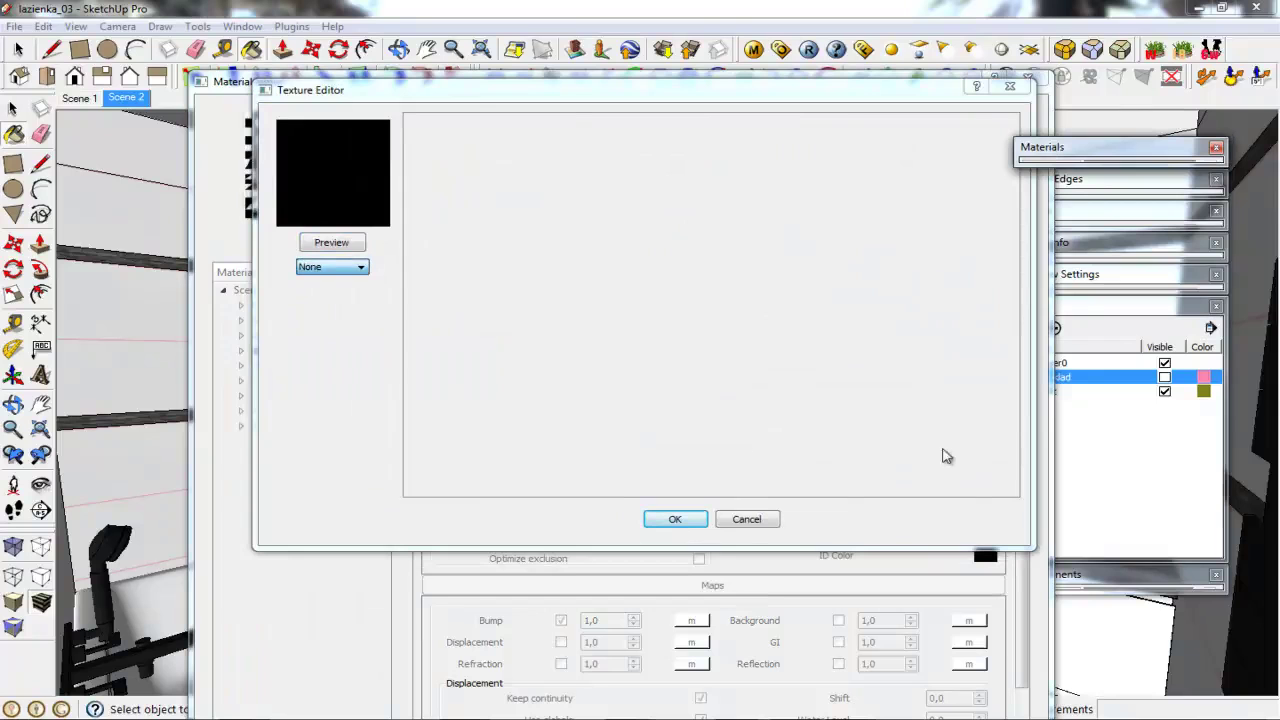
{"action": "left_click", "coordinate": [968, 393]}
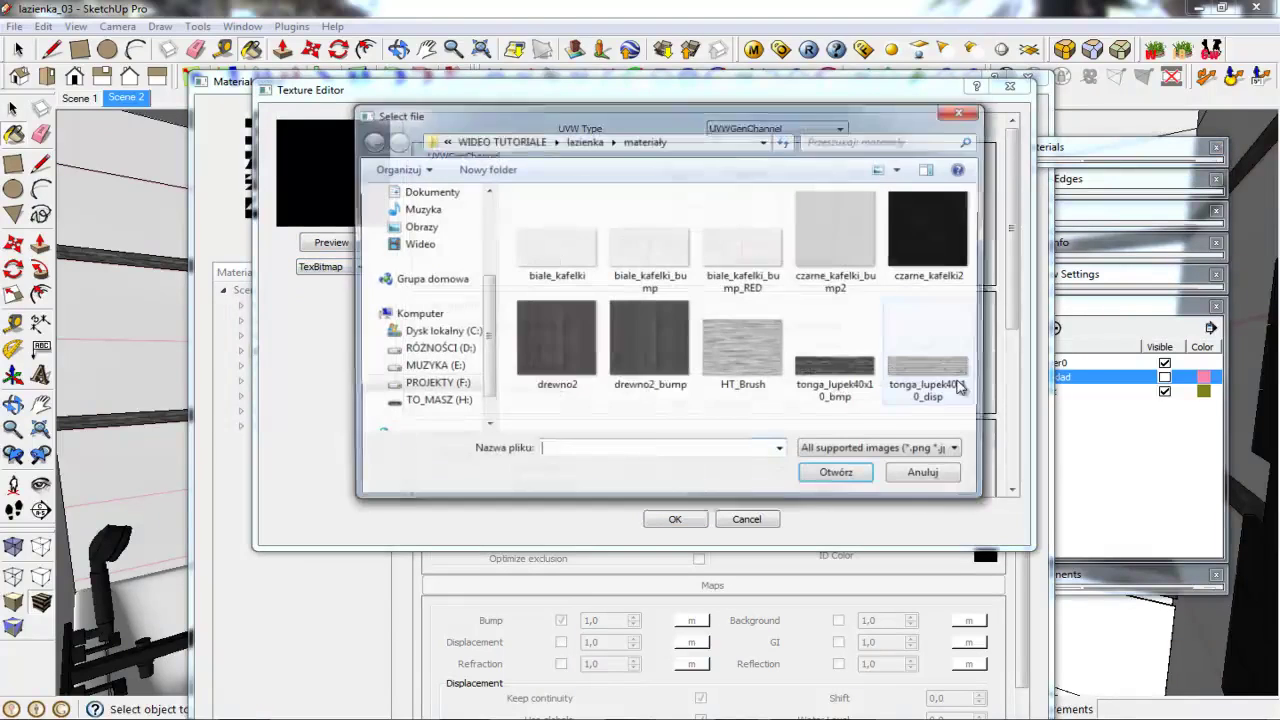
{"action": "left_click", "coordinate": [838, 232]}
{"action": "left_click", "coordinate": [649, 345]}
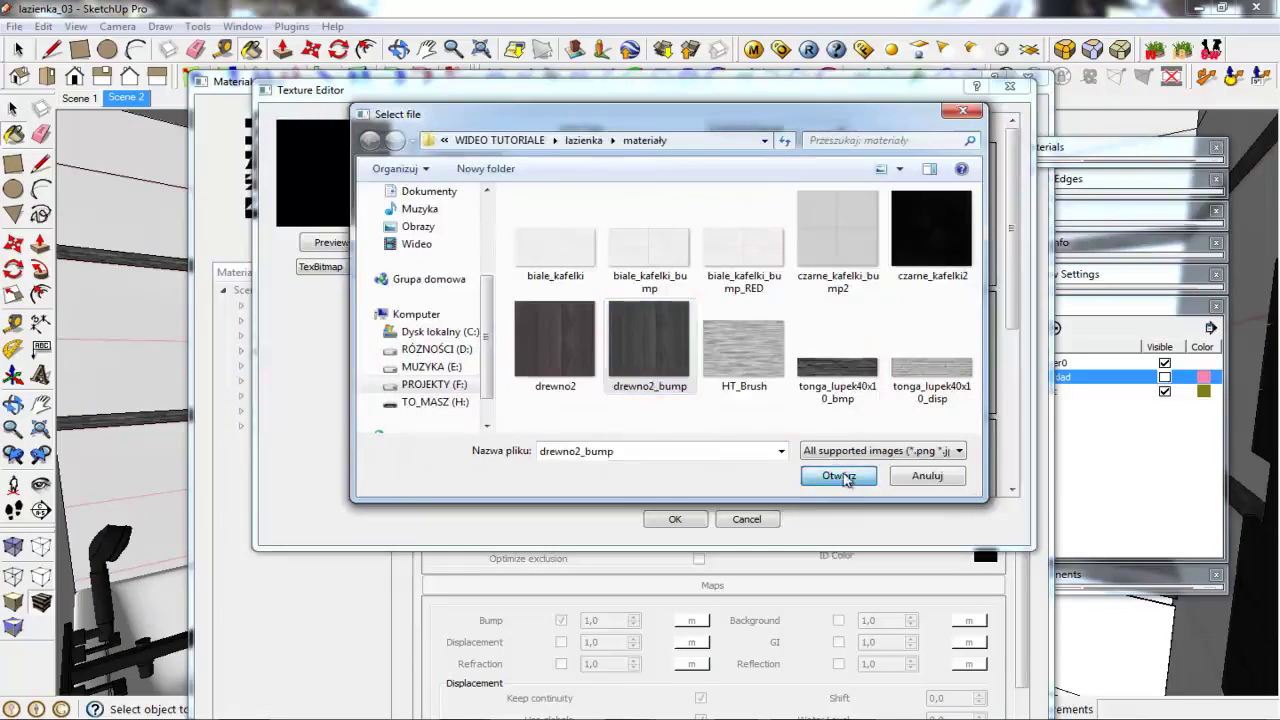
{"action": "left_click", "coordinate": [845, 478]}
{"action": "left_click", "coordinate": [673, 520]}
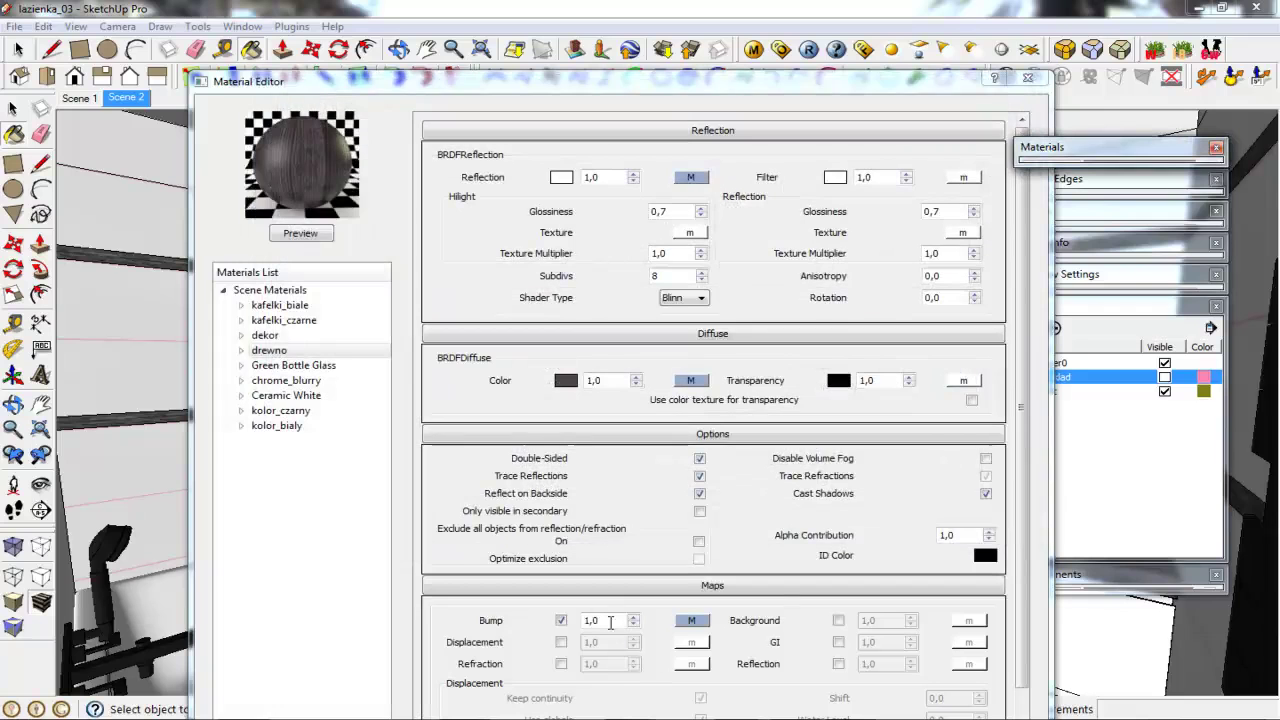
{"action": "left_click", "coordinate": [610, 621]}
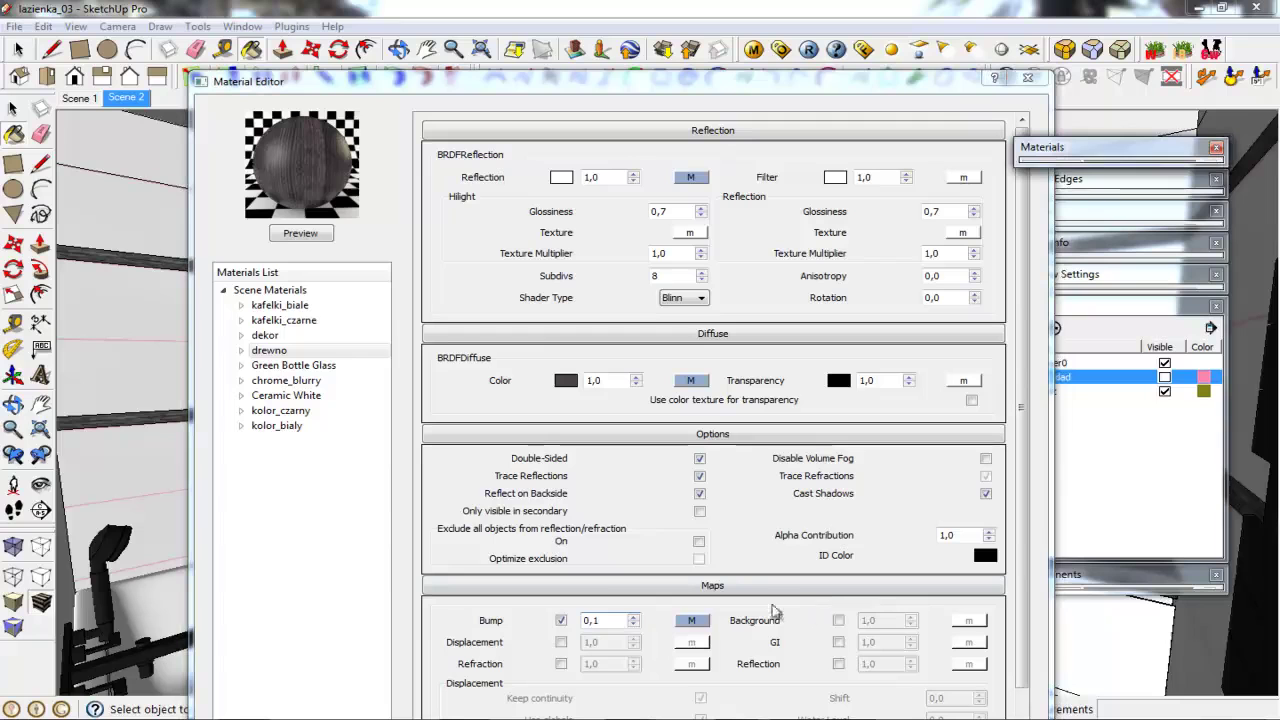
{"action": "left_click", "coordinate": [292, 236]}
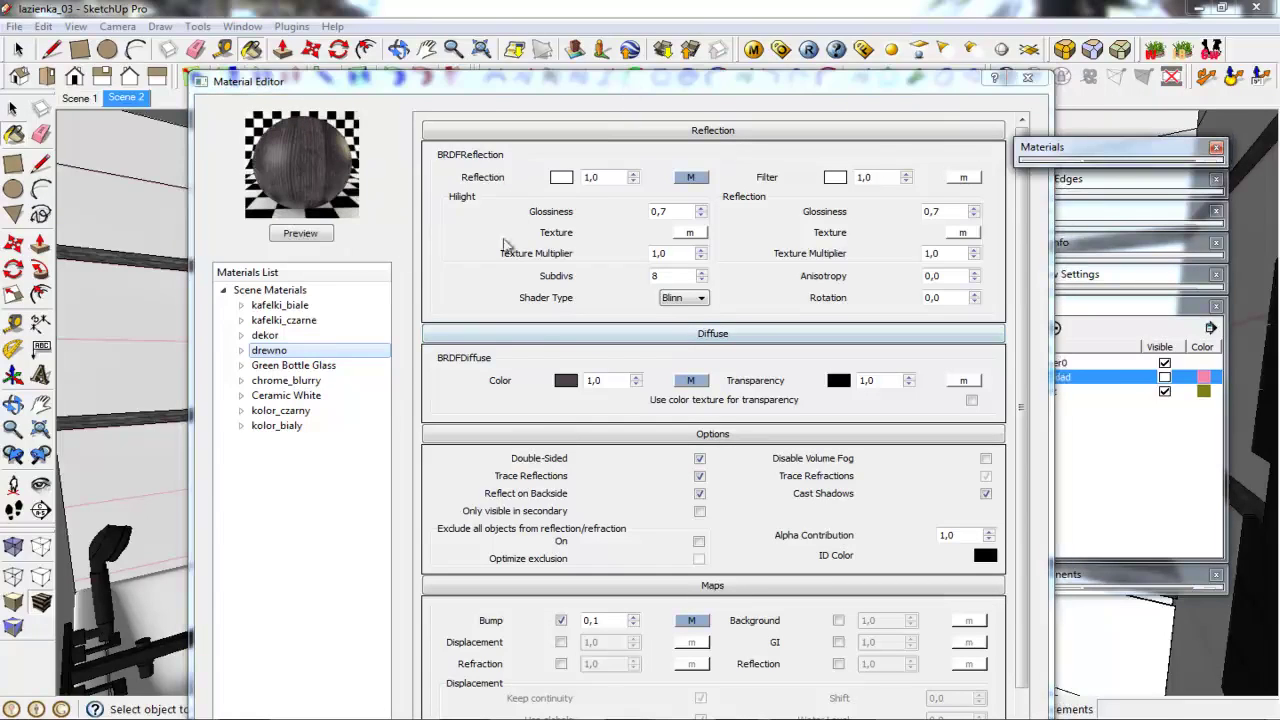
{"action": "left_click", "coordinate": [300, 366]}
Duplicate chrome_blurry and rename the copy to lustro
{"action": "left_click", "coordinate": [308, 381]}
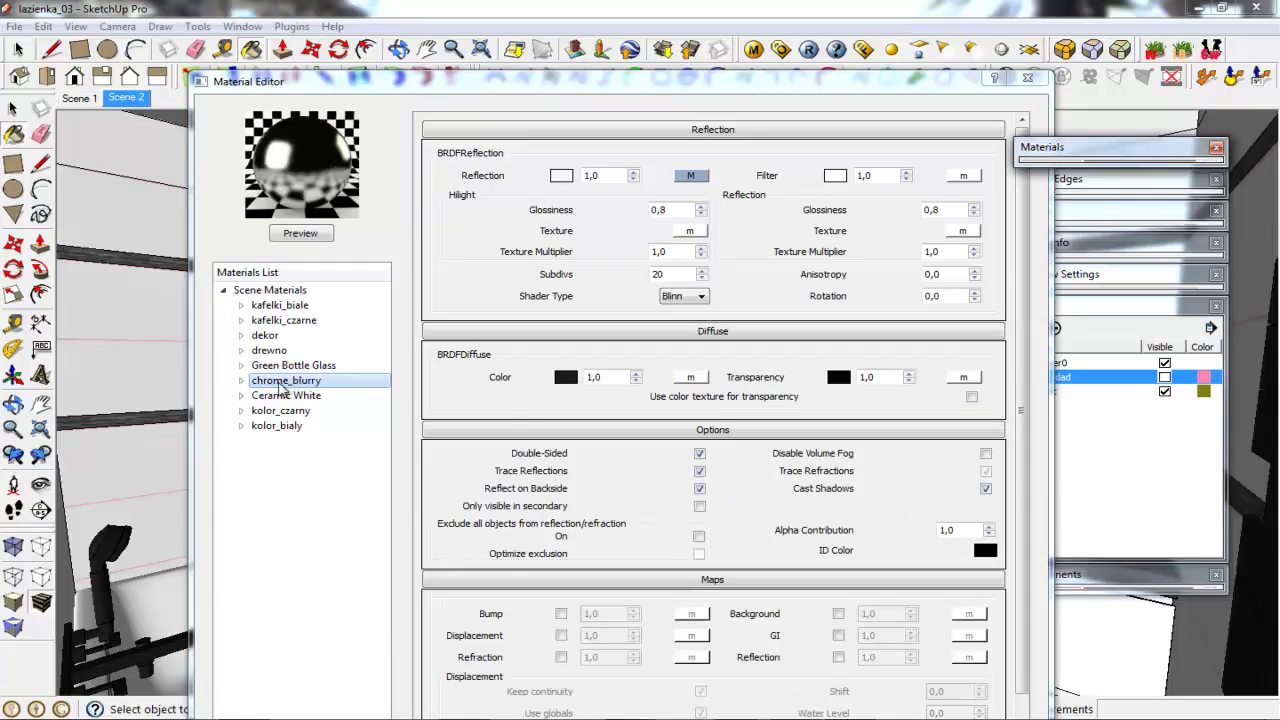
{"action": "right_click", "coordinate": [282, 385]}
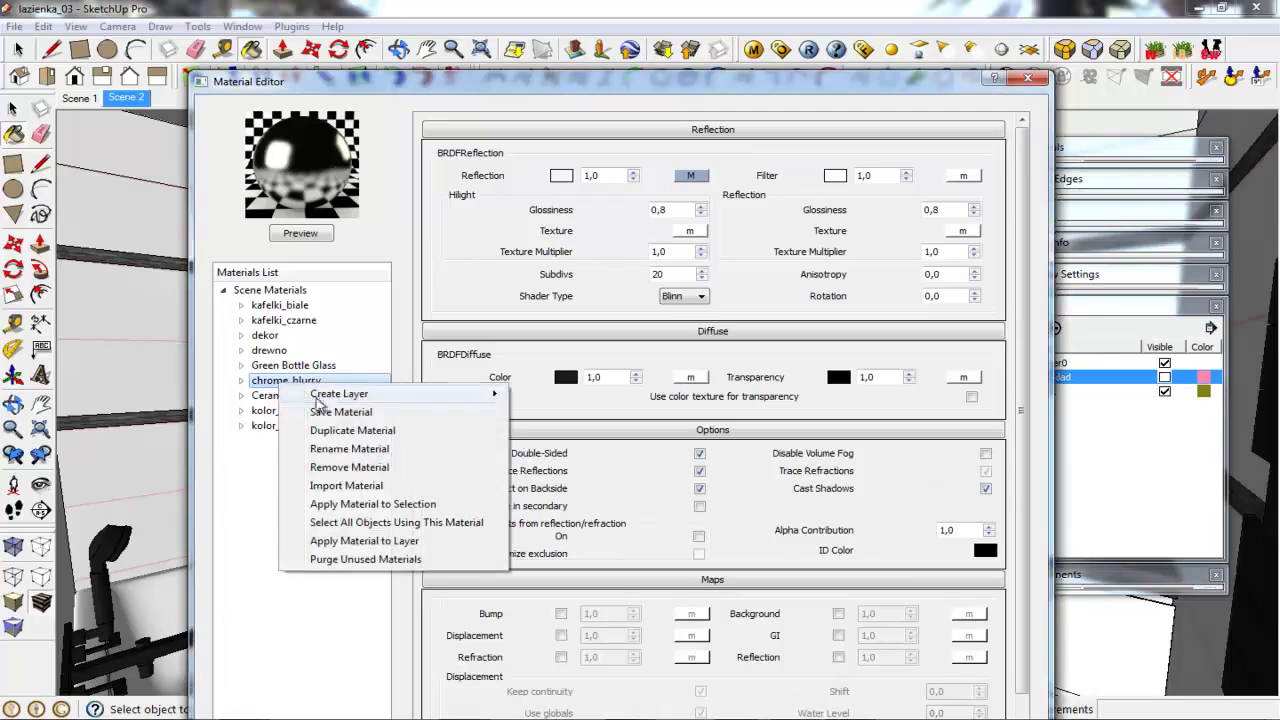
{"action": "left_click", "coordinate": [333, 430]}
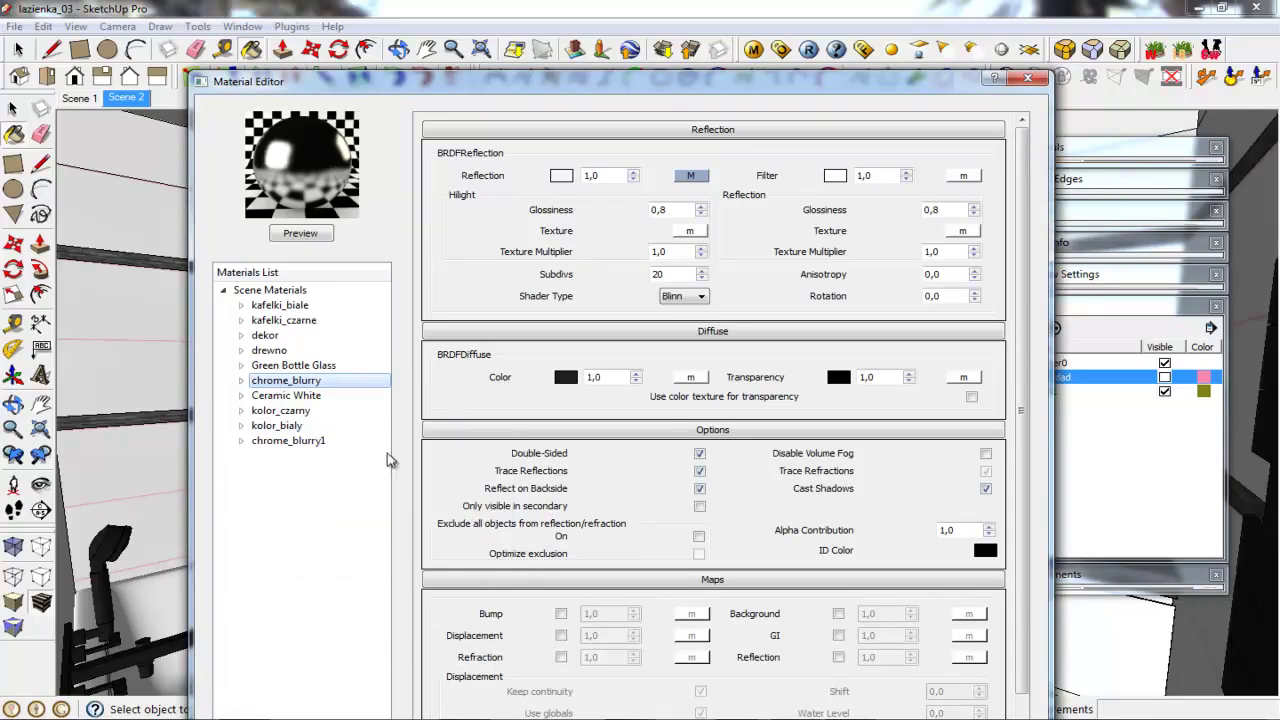
{"action": "left_click", "coordinate": [300, 441]}
{"action": "right_click", "coordinate": [300, 443]}
{"action": "left_click", "coordinate": [366, 511]}
{"action": "type", "text": "lustro"}
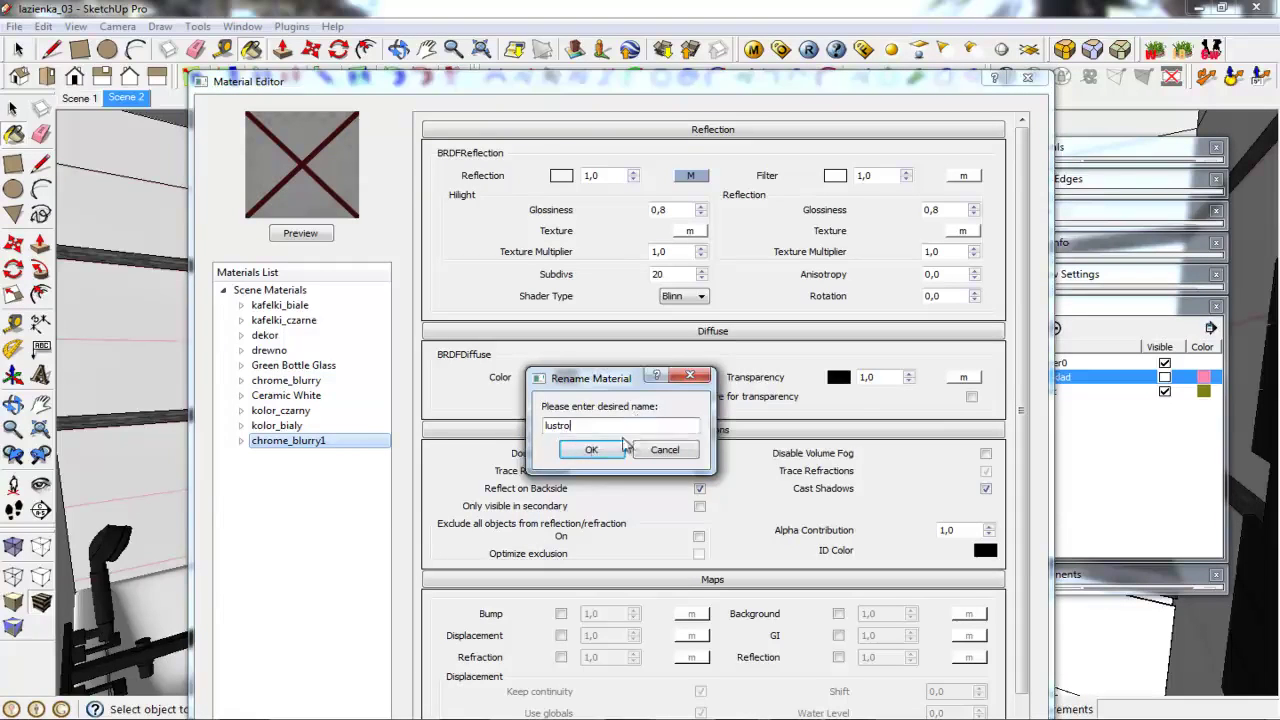
{"action": "left_click", "coordinate": [590, 450]}
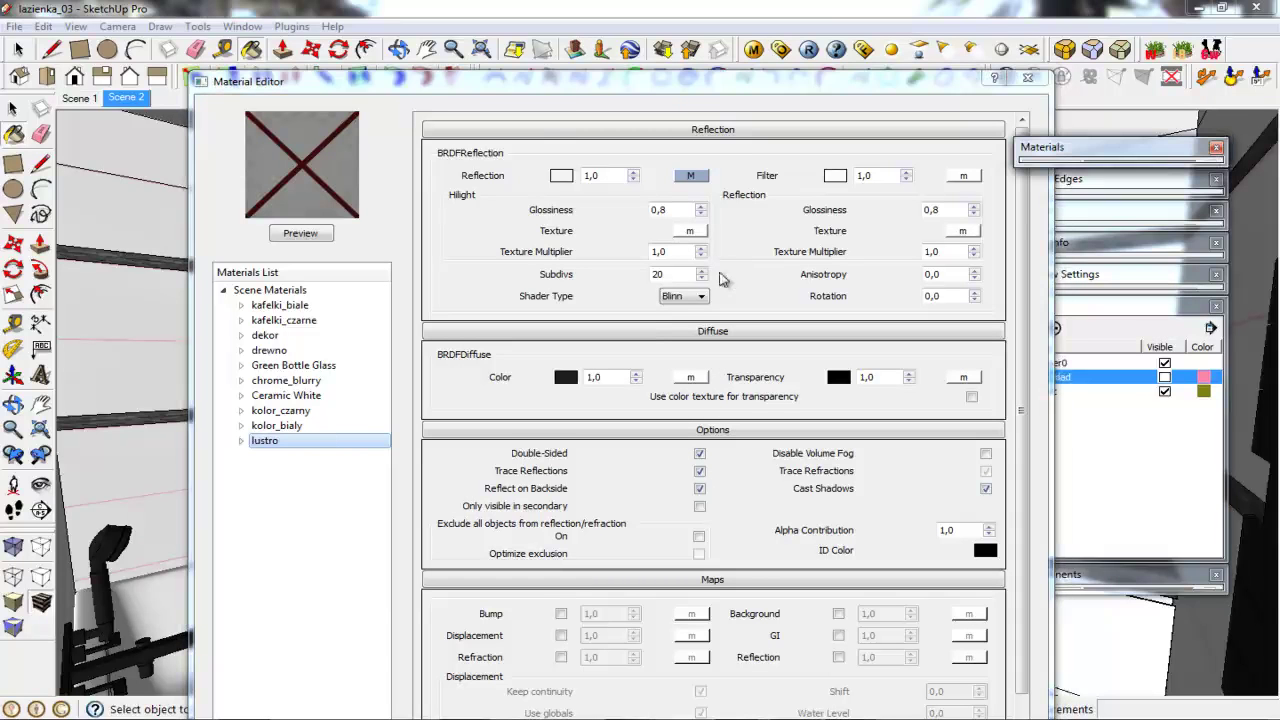
Set lustro's highlight and reflection glossiness both to 1,0
{"action": "double_click", "coordinate": [665, 210]}
{"action": "type", "text": "1"}
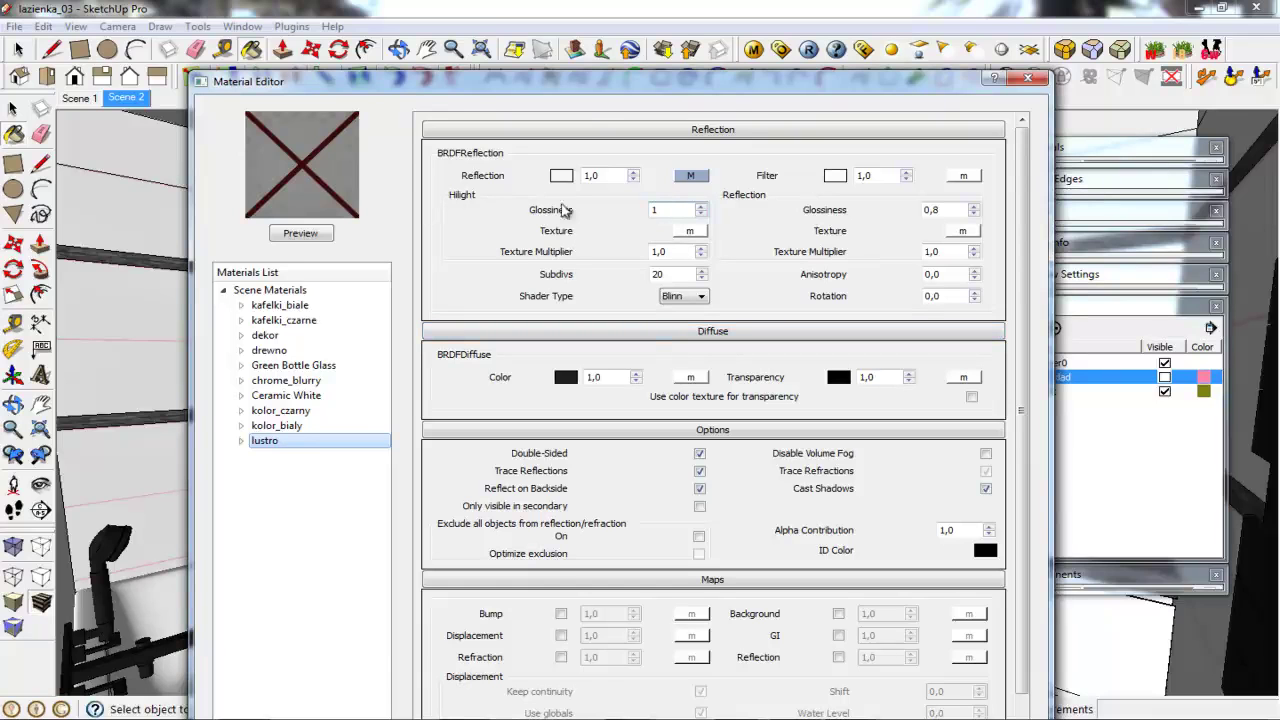
{"action": "double_click", "coordinate": [931, 210]}
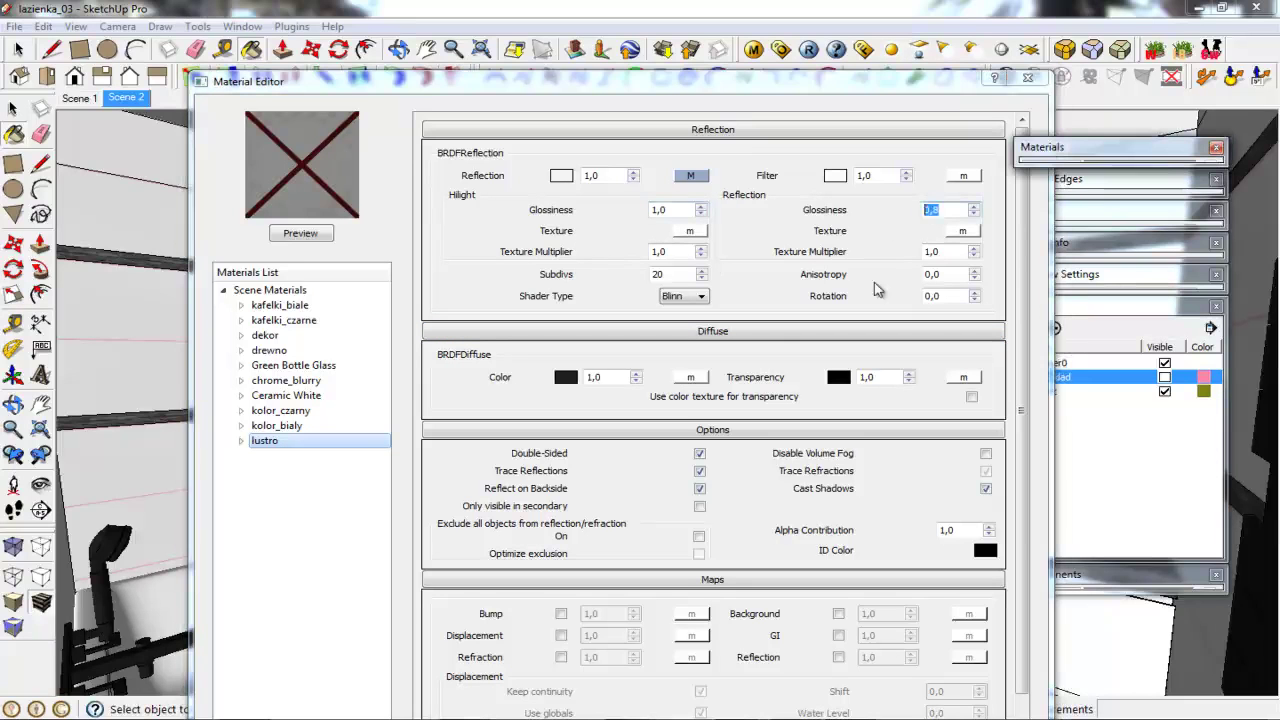
{"action": "type", "text": "1"}
{"action": "key", "text": "Return"}
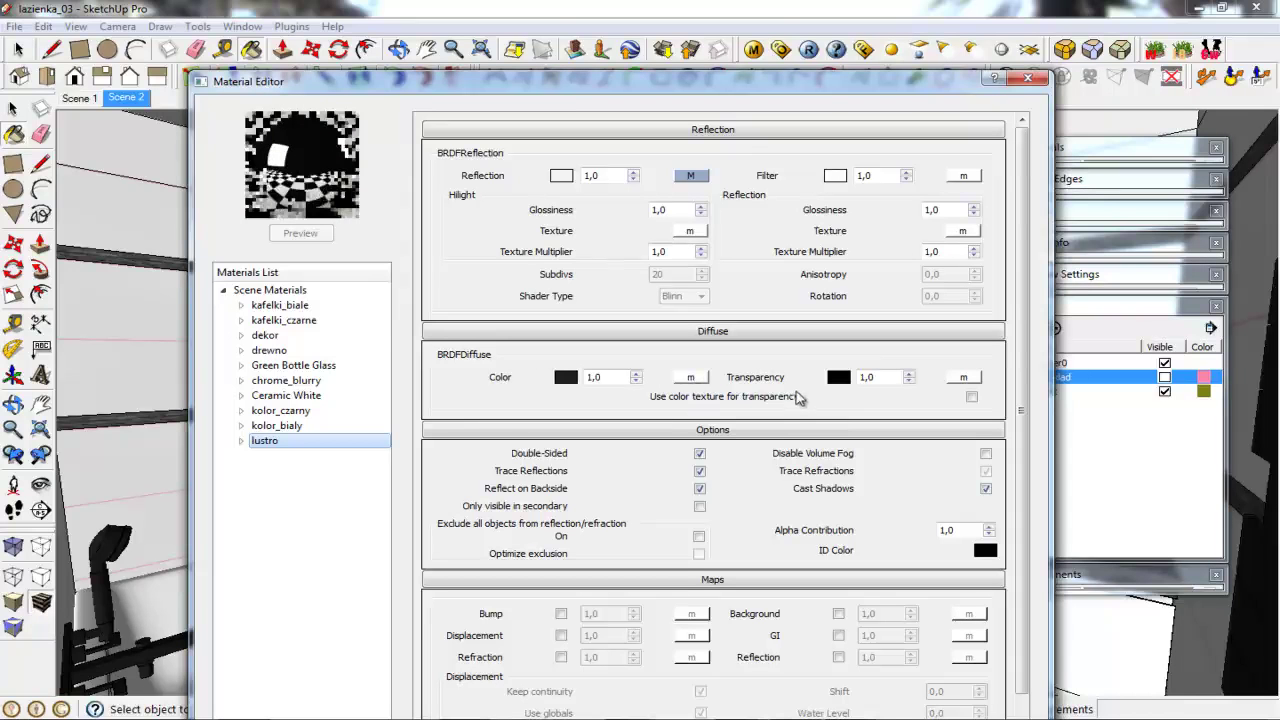
Create a new V-Ray DefaultMaterial and give it an Emissive layer
{"action": "right_click", "coordinate": [283, 292]}
{"action": "mouse_move", "coordinate": [348, 303]}
{"action": "left_click", "coordinate": [486, 325]}
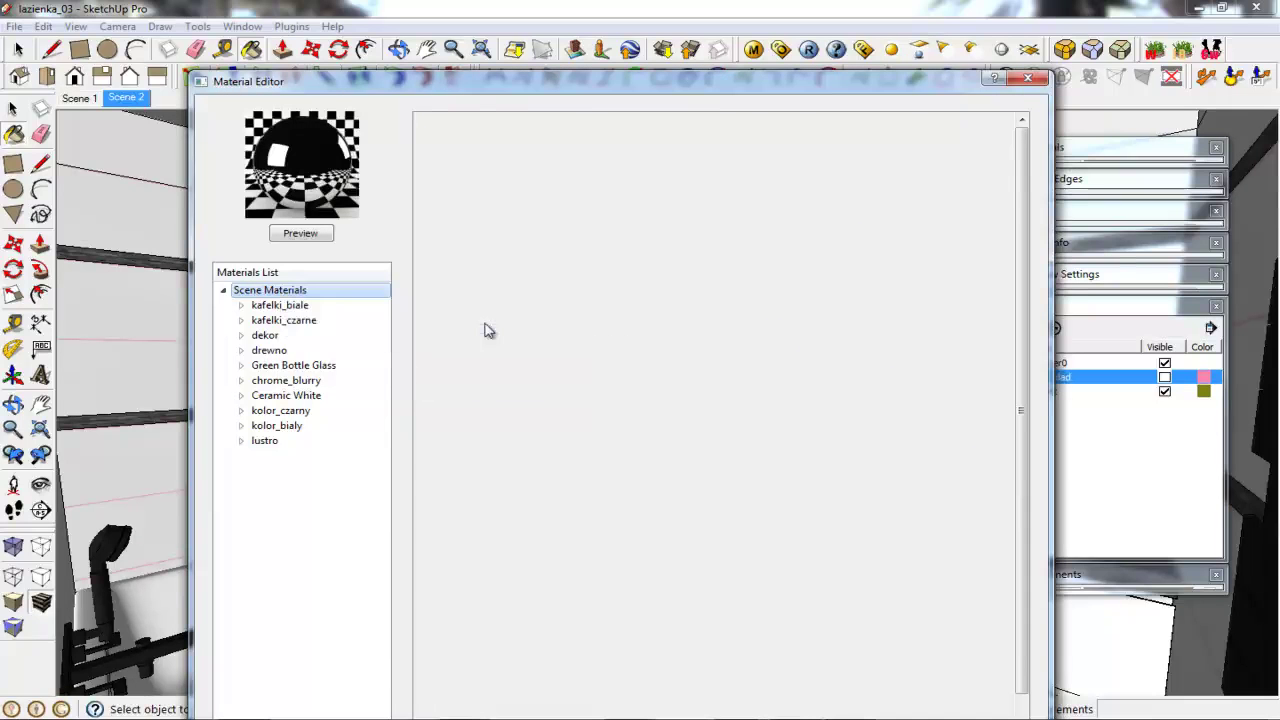
{"action": "left_click", "coordinate": [289, 463]}
{"action": "right_click", "coordinate": [288, 463]}
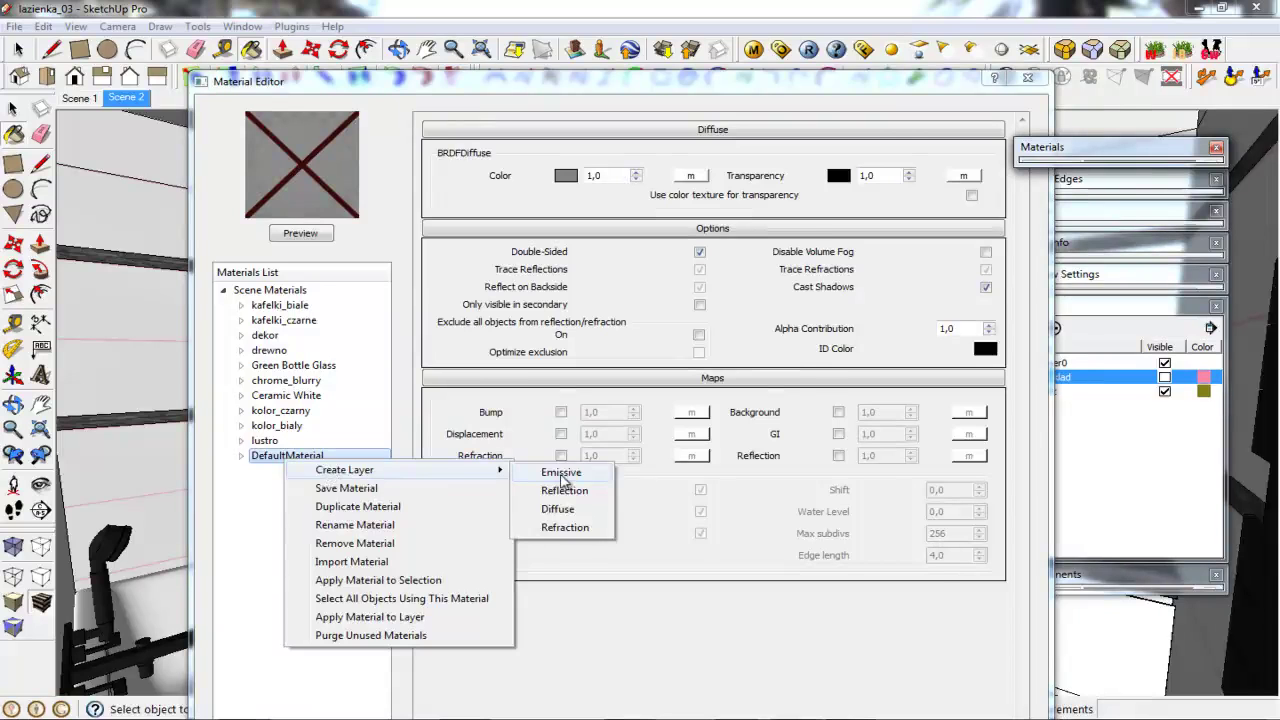
{"action": "left_click", "coordinate": [561, 474]}
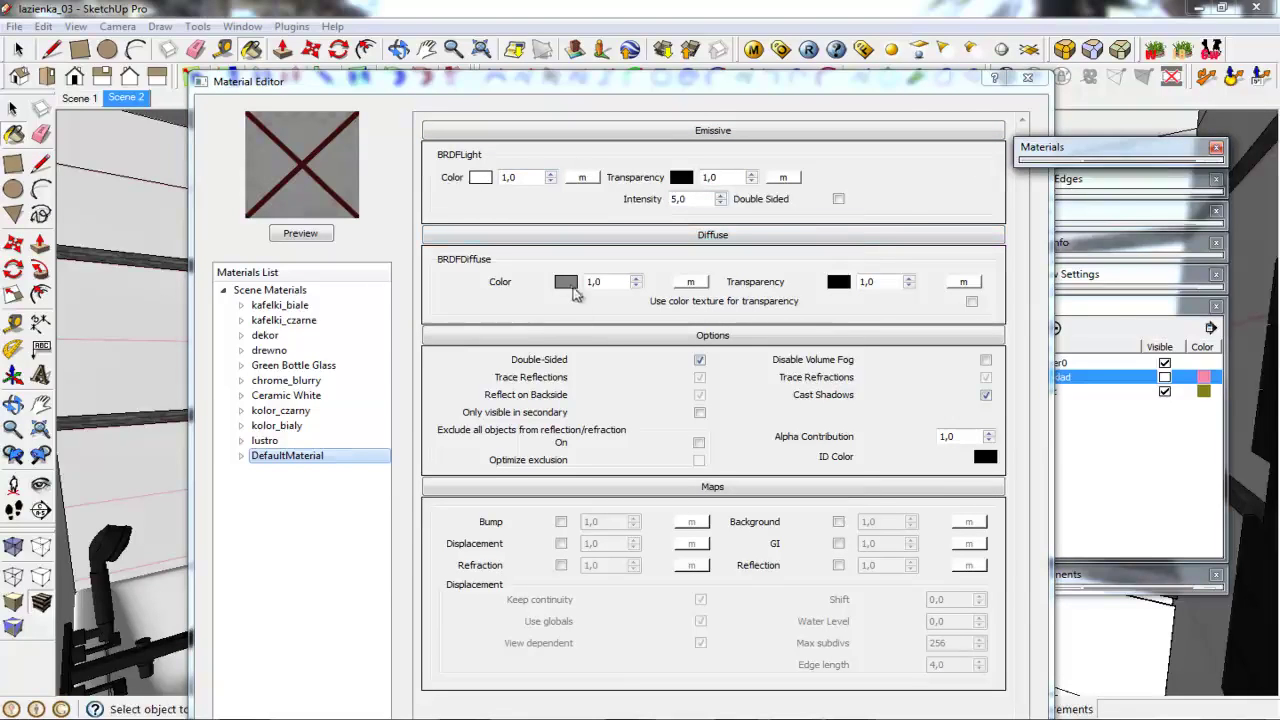
Set DefaultMaterial's diffuse colour to pure red, preview it, and close the Material Editor
{"action": "left_click", "coordinate": [566, 282]}
{"action": "left_click_drag", "start_coordinate": [722, 195], "coordinate": [706, 392]}
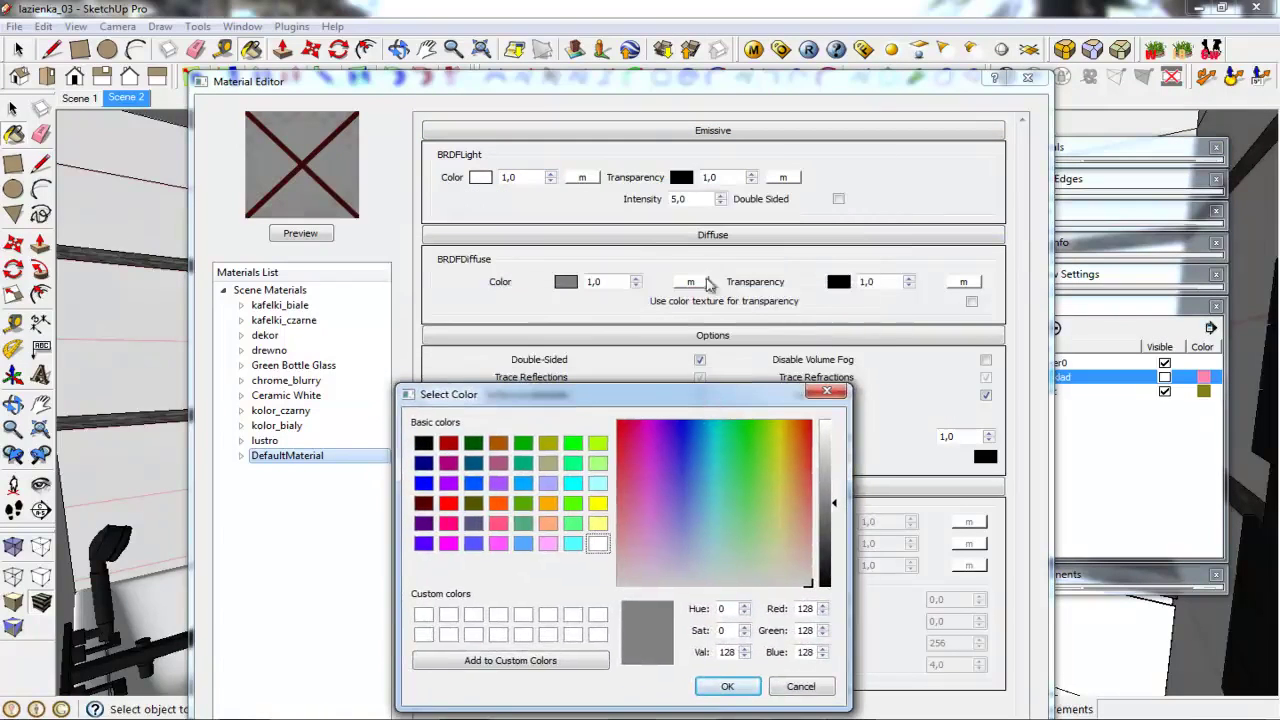
{"action": "left_click", "coordinate": [797, 446]}
{"action": "left_click_drag", "start_coordinate": [797, 446], "coordinate": [810, 422]}
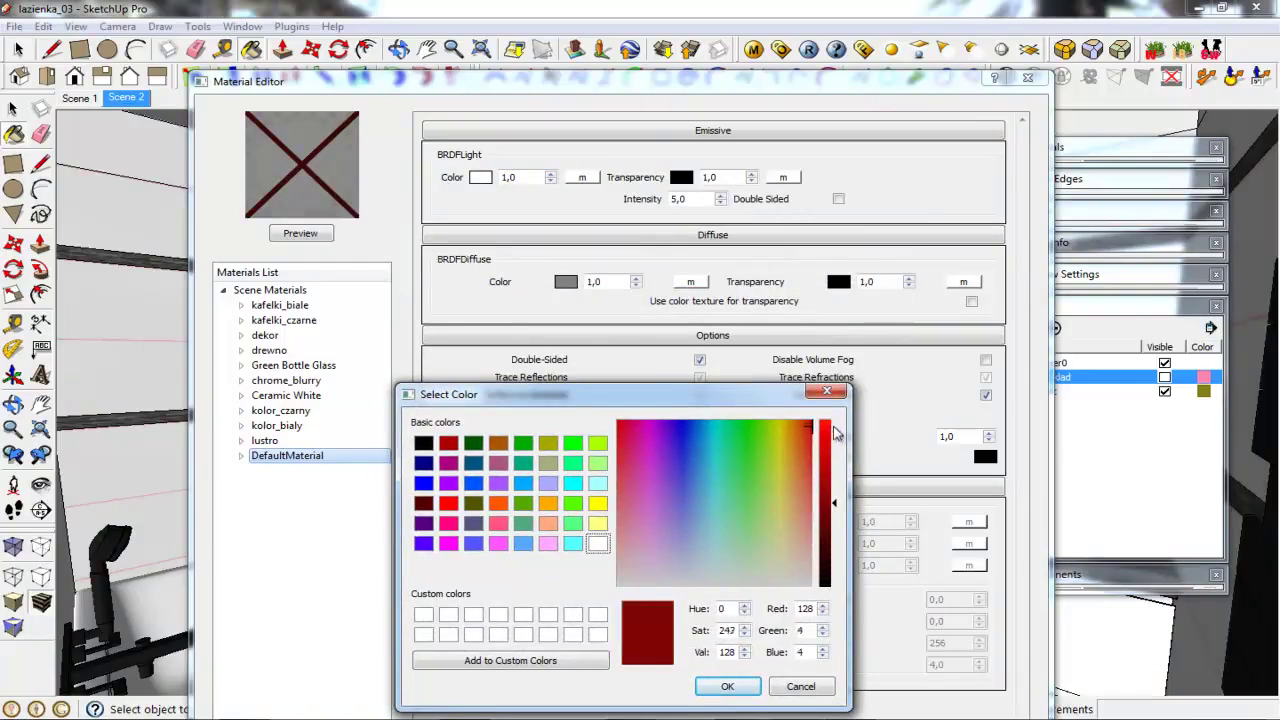
{"action": "left_click_drag", "start_coordinate": [834, 500], "coordinate": [813, 429]}
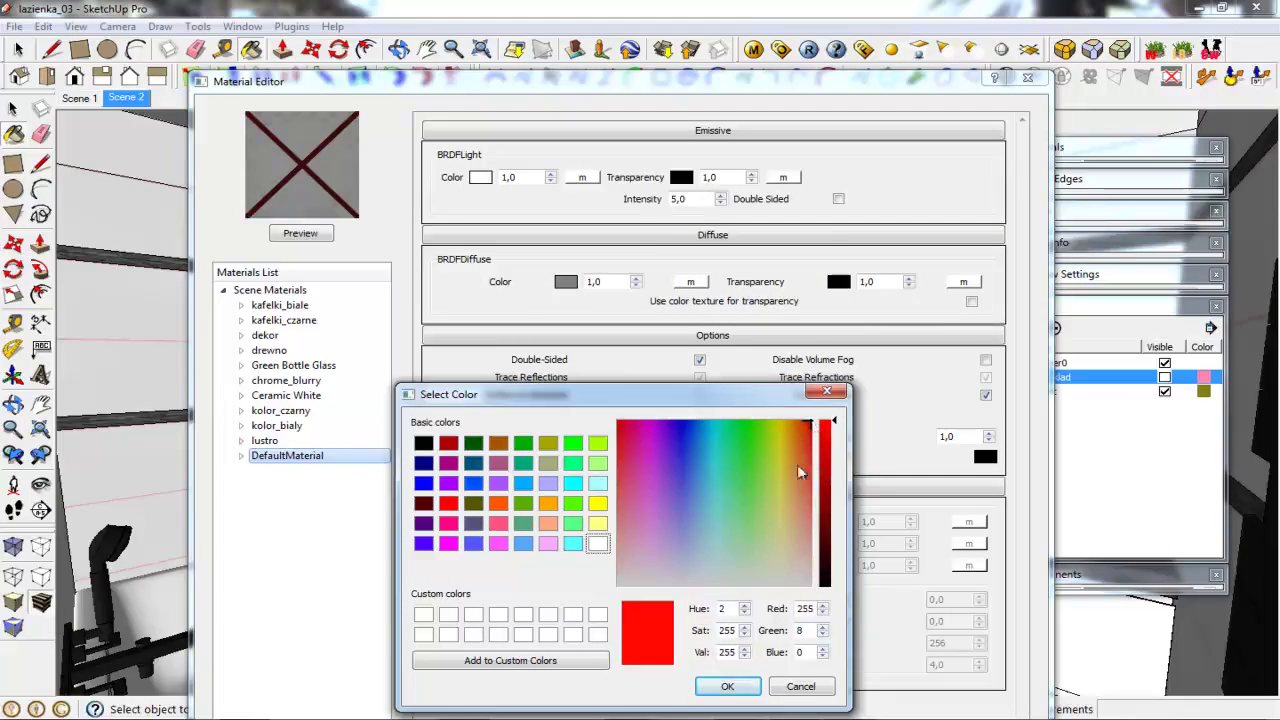
{"action": "left_click", "coordinate": [728, 686]}
{"action": "left_click", "coordinate": [300, 233]}
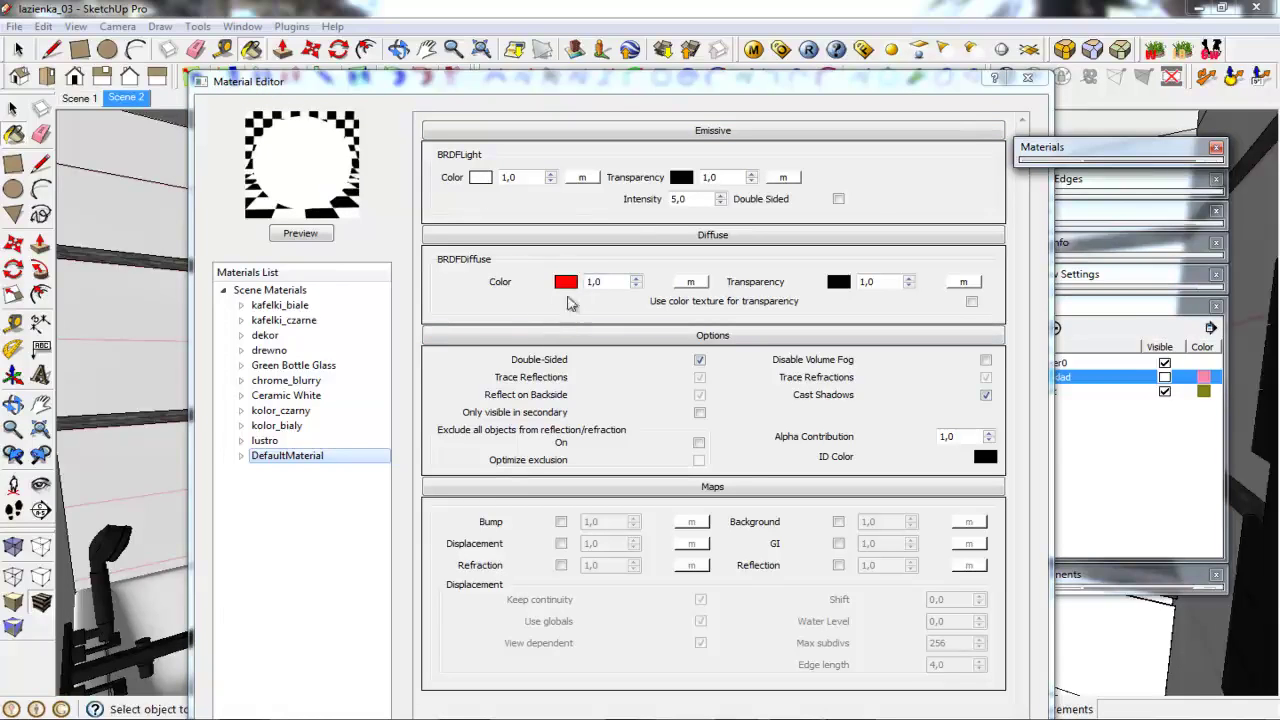
{"action": "mouse_move", "coordinate": [886, 84]}
{"action": "left_mouse_down"}
{"action": "mouse_move", "coordinate": [835, 196]}
{"action": "mouse_move", "coordinate": [920, 137]}
{"action": "left_mouse_up"}
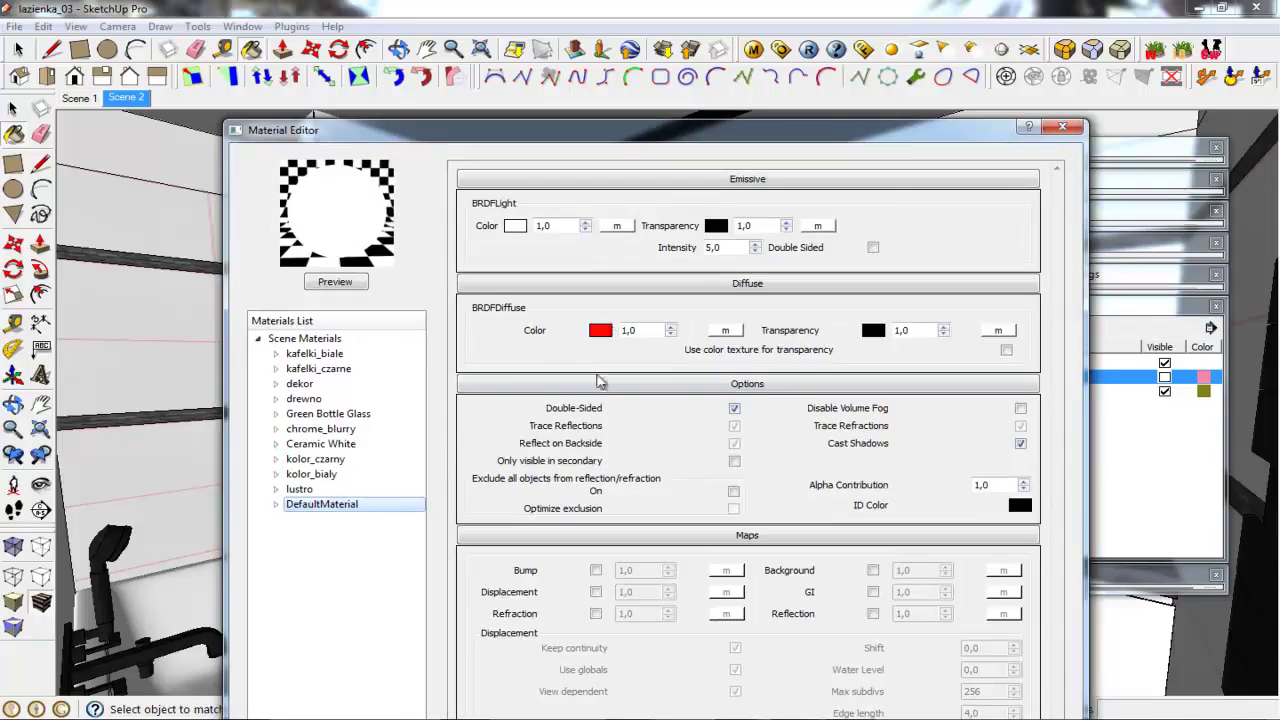
{"action": "left_click", "coordinate": [1062, 127]}
Select the red DefaultMaterial in the Materials panel and zoom in toward the ceiling light
{"action": "left_click", "coordinate": [1096, 305]}
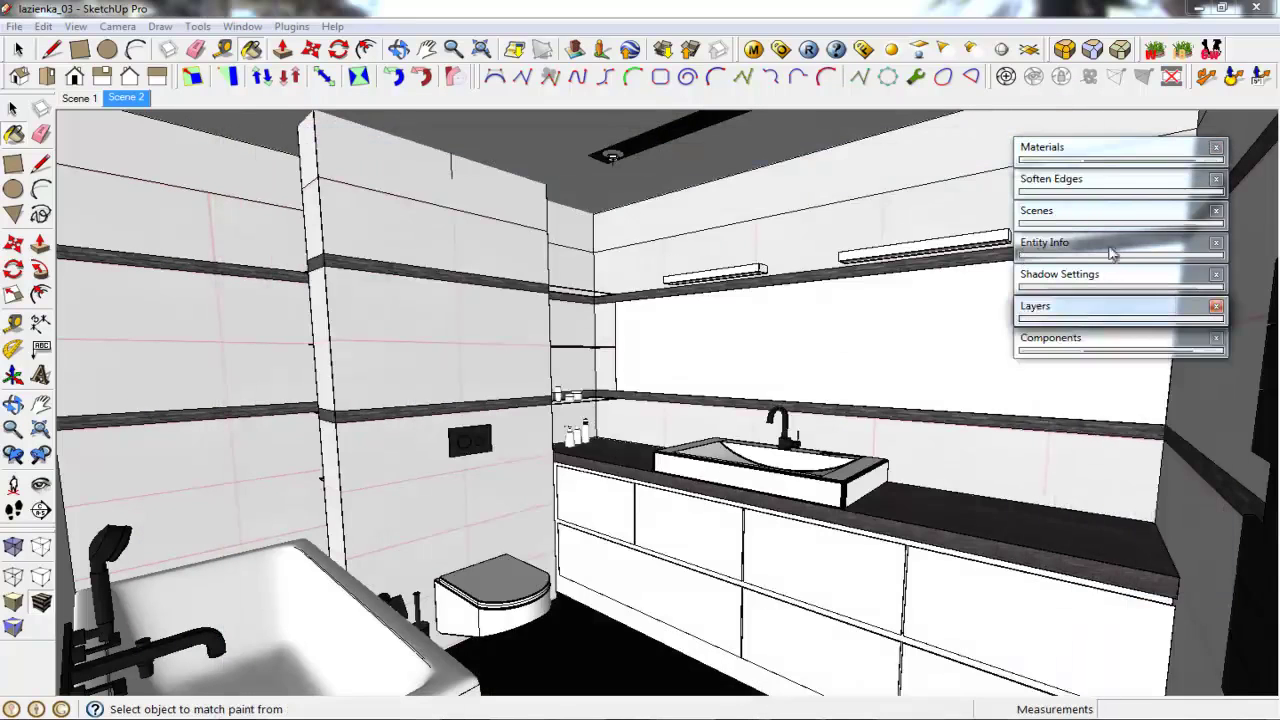
{"action": "left_click", "coordinate": [1095, 149]}
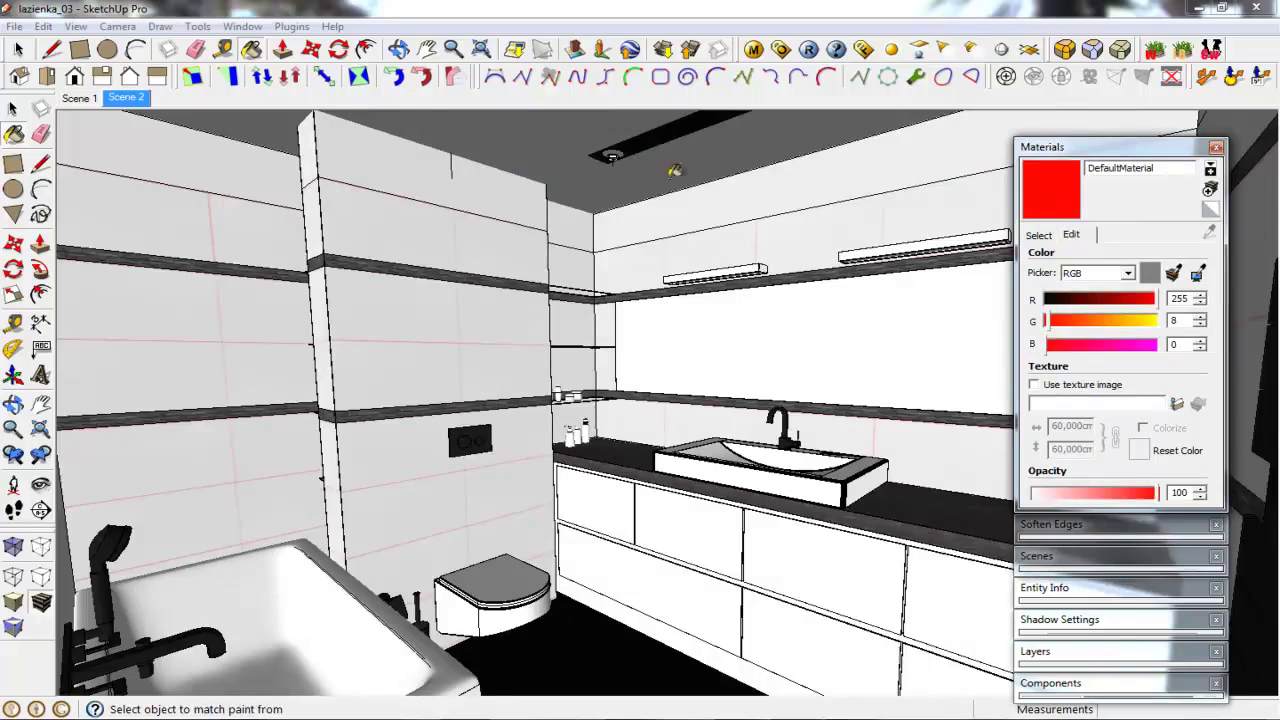
{"action": "key", "text": "space"}
{"action": "scroll", "coordinate": [617, 158], "scroll_direction": "up", "scroll_amount": 1}
{"action": "scroll", "coordinate": [617, 155], "scroll_direction": "up", "scroll_amount": 1}
{"action": "scroll", "coordinate": [620, 152], "scroll_direction": "up", "scroll_amount": 1}
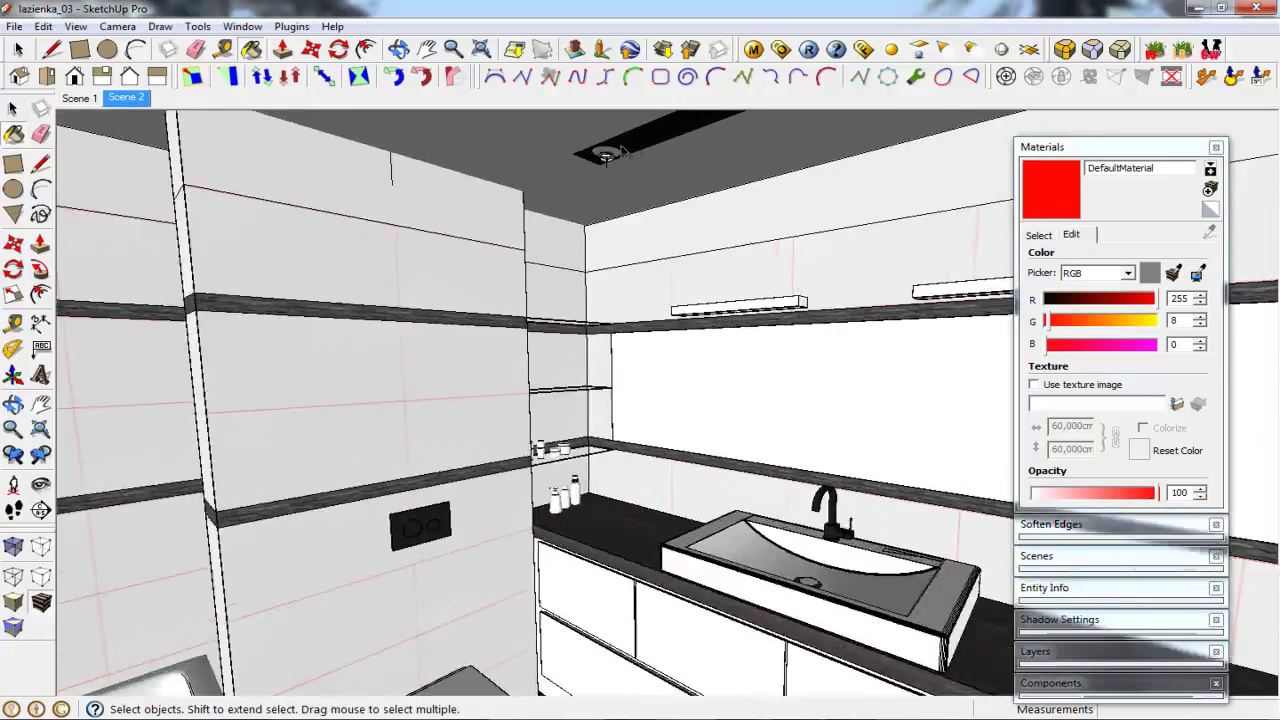
{"action": "scroll", "coordinate": [620, 152], "scroll_direction": "up", "scroll_amount": 2}
Paint the ceiling downlight component with the red DefaultMaterial and orbit to check it
{"action": "double_click", "coordinate": [613, 157]}
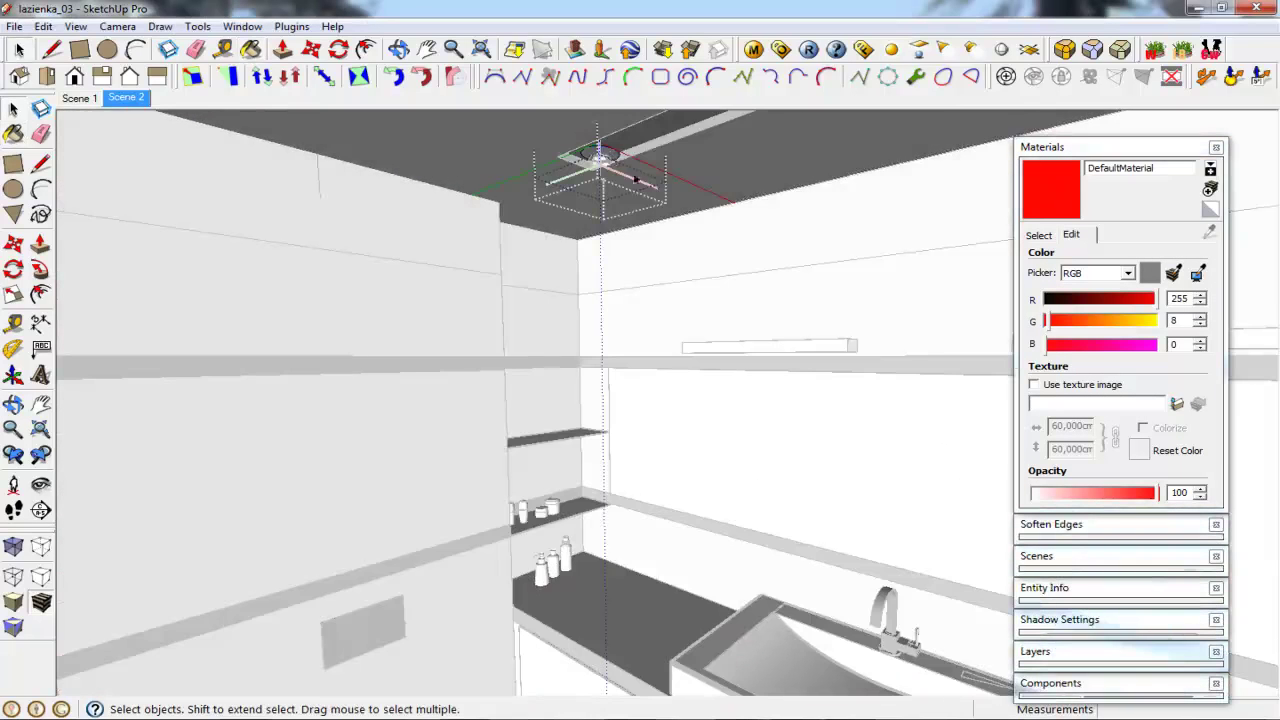
{"action": "key", "text": "b"}
{"action": "left_click", "coordinate": [605, 152]}
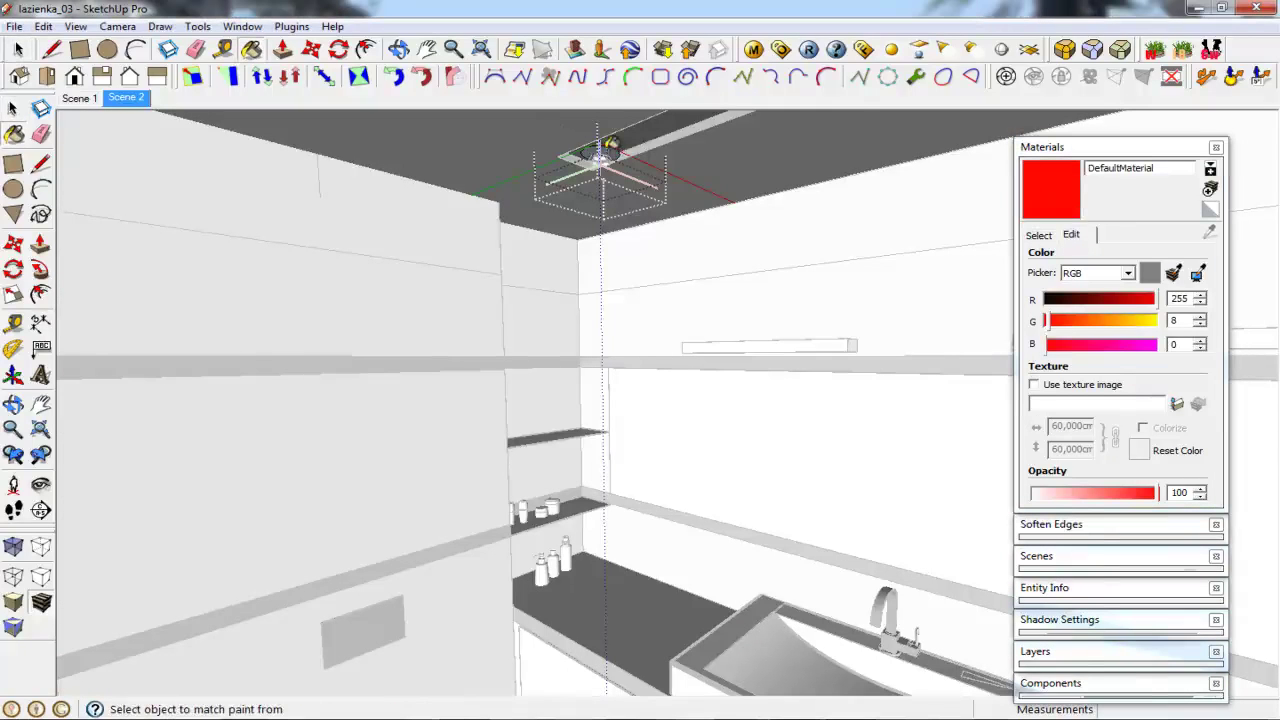
{"action": "key", "text": "space"}
{"action": "middle_click_drag", "start_coordinate": [648, 189], "coordinate": [636, 229]}
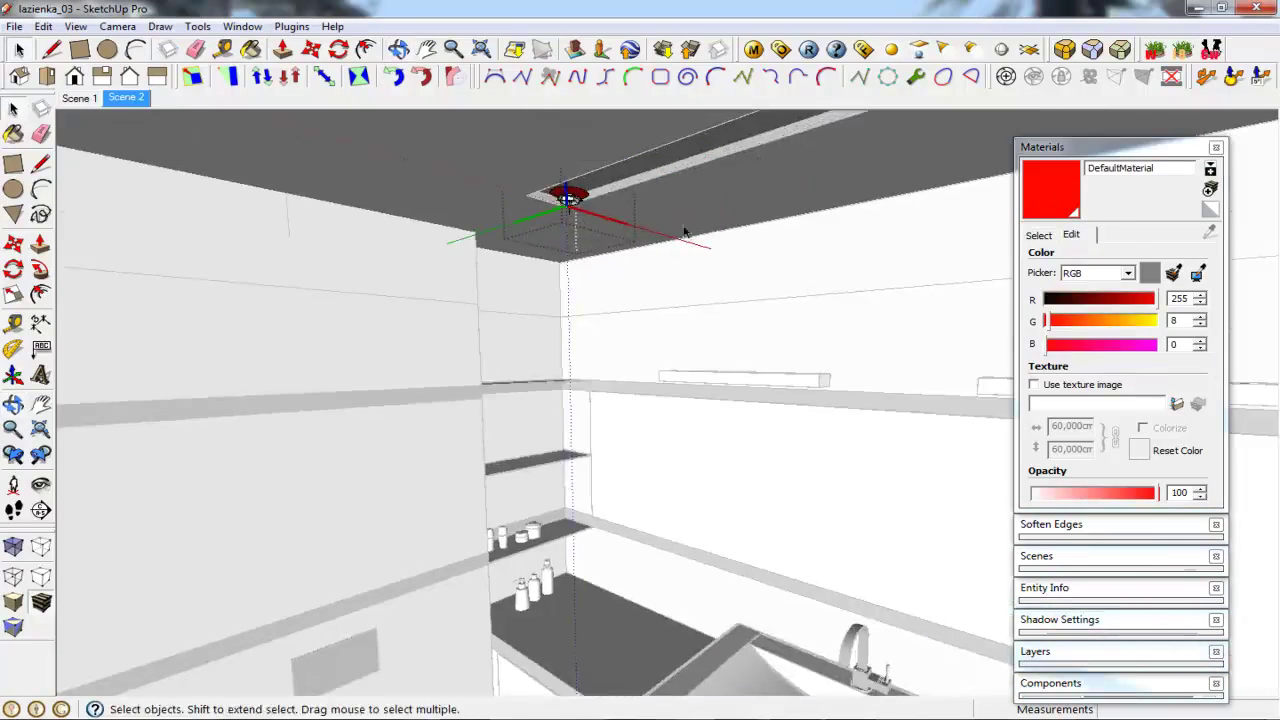
{"action": "mouse_move", "coordinate": [680, 330]}
{"action": "middle_mouse_down"}
{"action": "mouse_move", "coordinate": [700, 240]}
{"action": "mouse_move", "coordinate": [477, 283]}
{"action": "middle_mouse_up"}
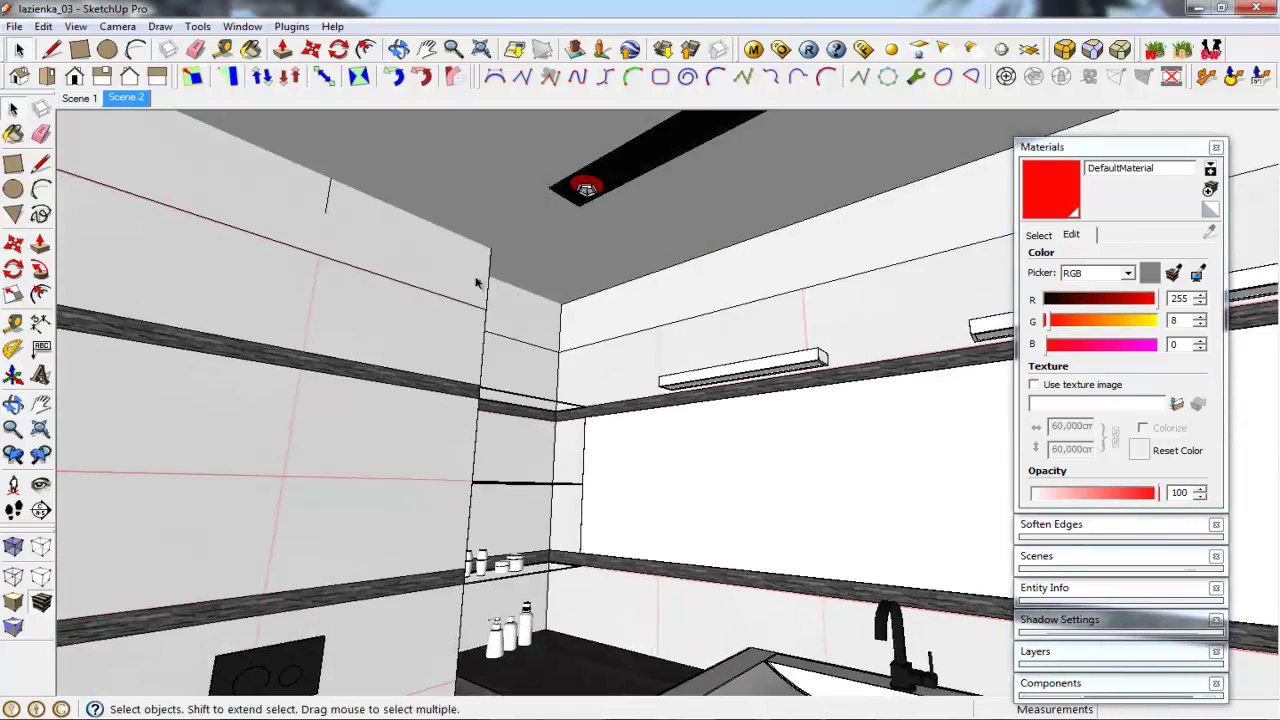
From Scene 1, open the wall group and paint the face above the vanity with dark lustro
{"action": "left_click", "coordinate": [92, 100]}
{"action": "middle_click_drag", "start_coordinate": [667, 410], "coordinate": [710, 292]}
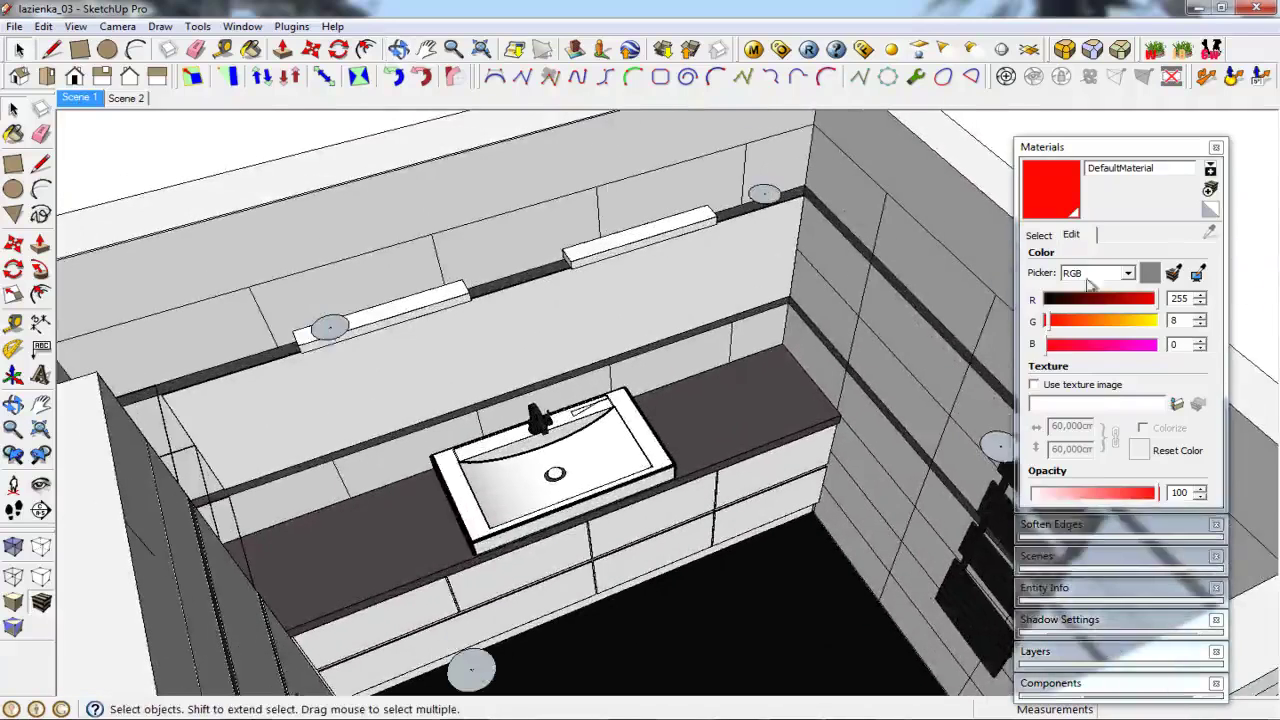
{"action": "left_click", "coordinate": [1039, 236]}
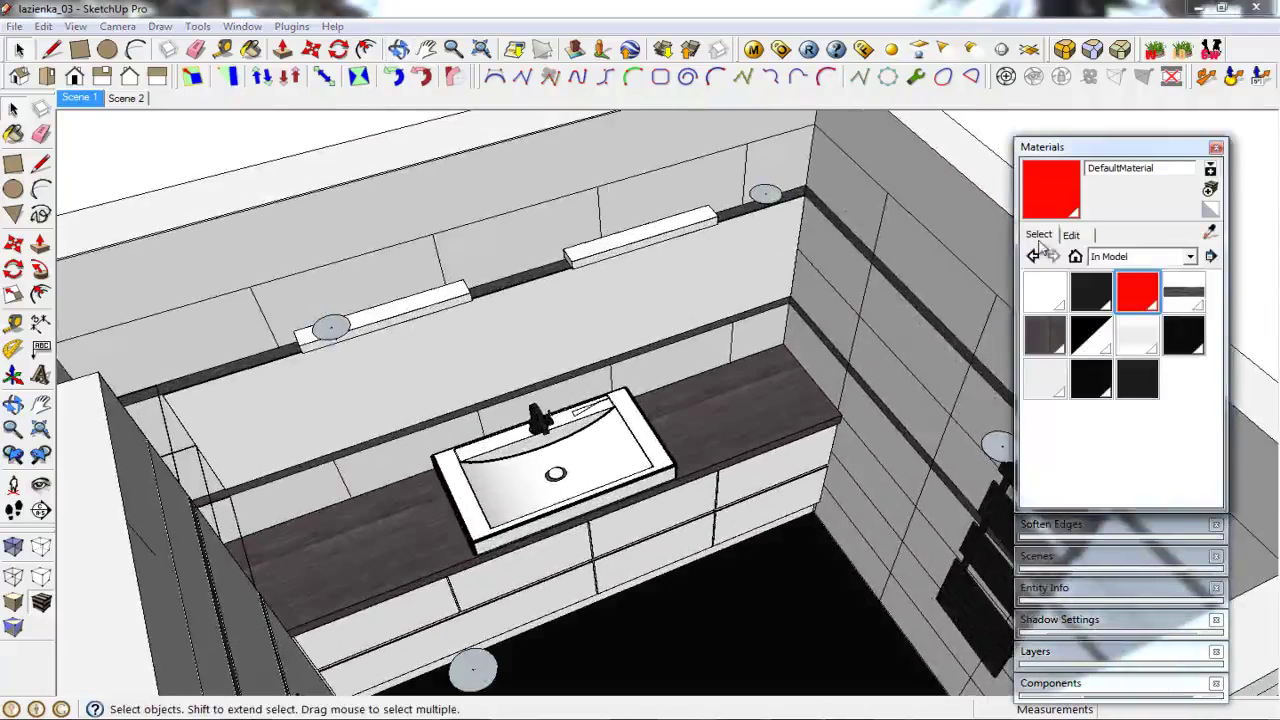
{"action": "double_click", "coordinate": [741, 274]}
{"action": "left_click", "coordinate": [741, 274]}
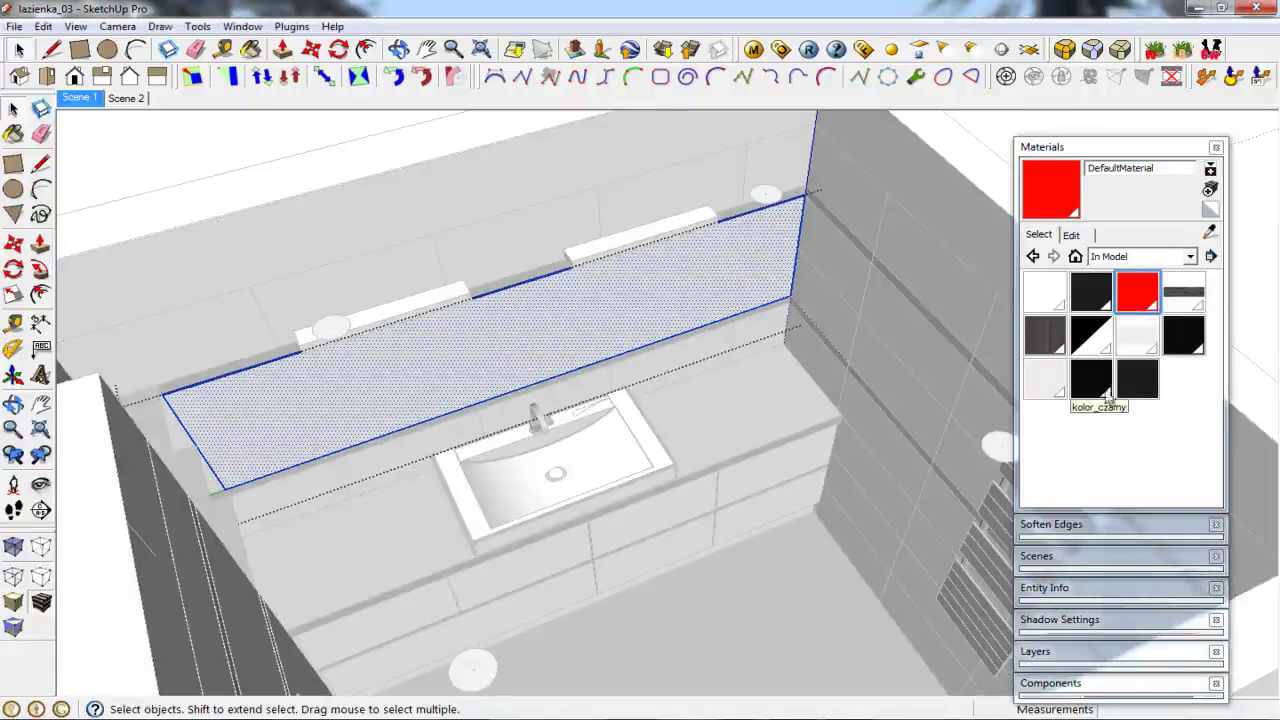
{"action": "left_click", "coordinate": [1140, 385]}
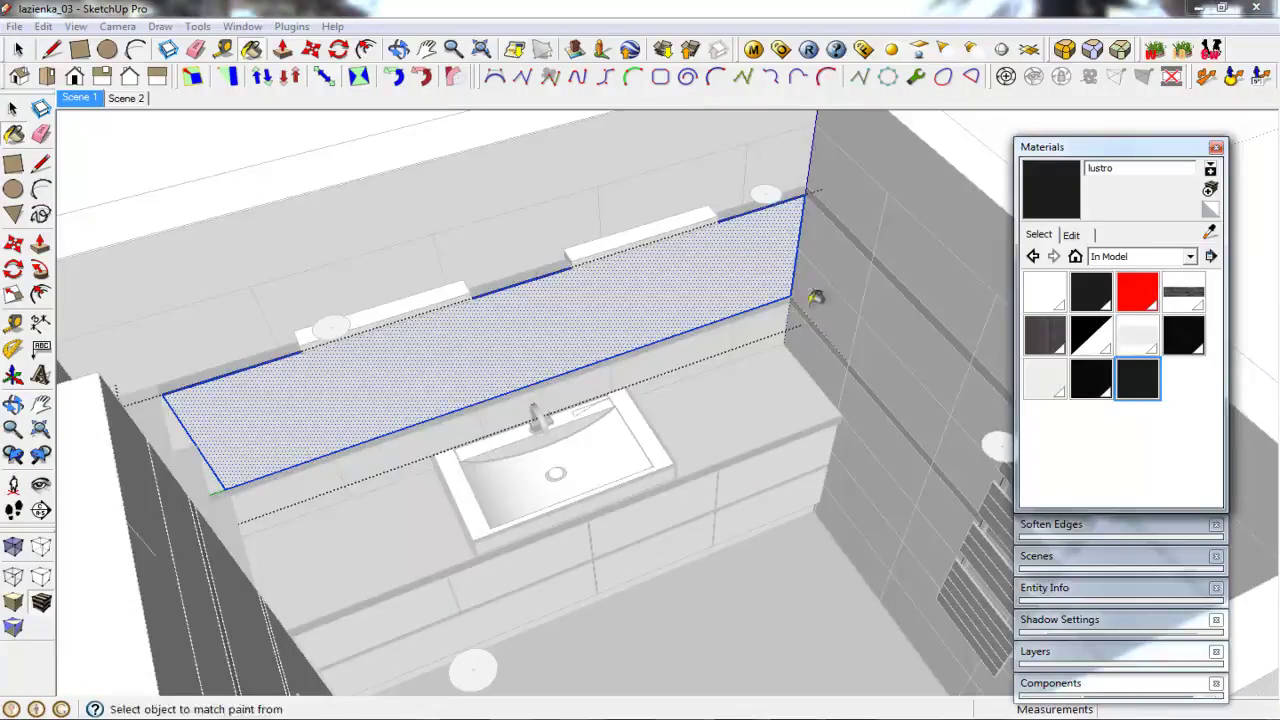
{"action": "left_click", "coordinate": [750, 272]}
Orbit and zoom around the bathroom to inspect the painted lustro mirror strip
{"action": "middle_click_drag", "start_coordinate": [764, 409], "coordinate": [641, 231]}
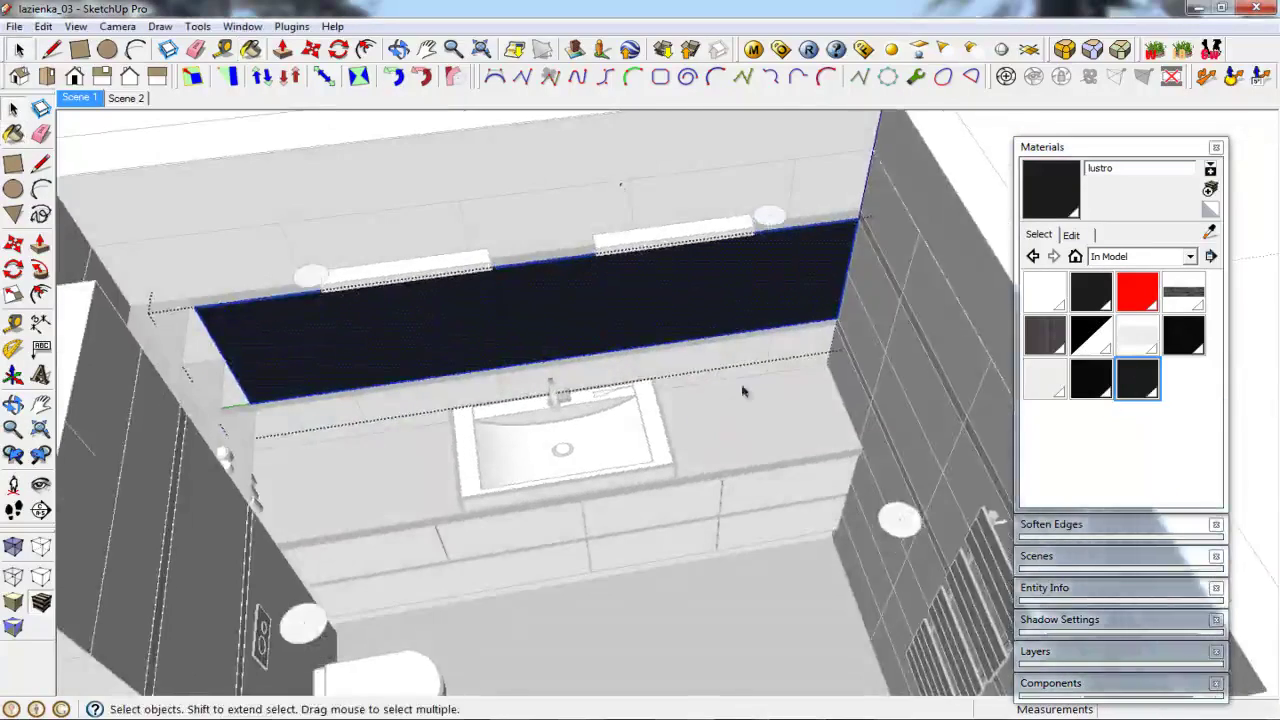
{"action": "middle_click_drag", "start_coordinate": [743, 390], "coordinate": [690, 333]}
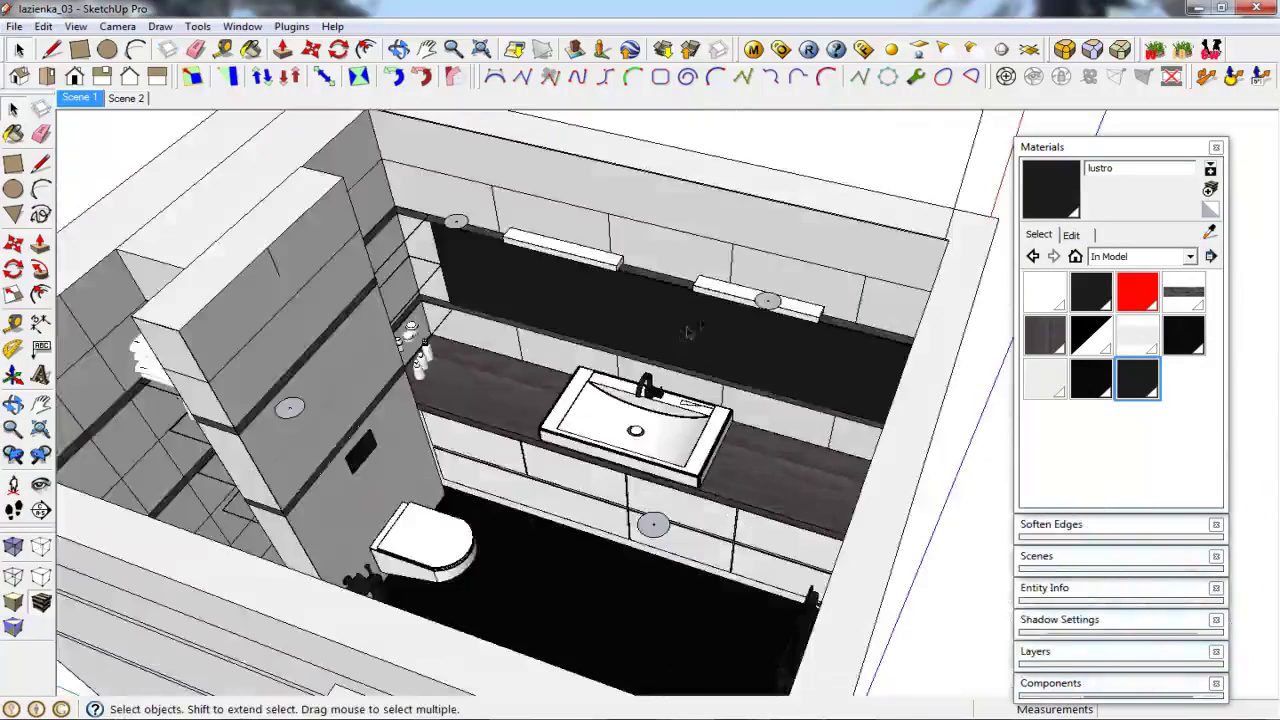
{"action": "scroll", "coordinate": [690, 333], "scroll_direction": "up", "scroll_amount": 2}
{"action": "scroll", "coordinate": [660, 300], "scroll_direction": "up", "scroll_amount": 3}
{"action": "scroll", "coordinate": [630, 275], "scroll_direction": "up", "scroll_amount": 3}
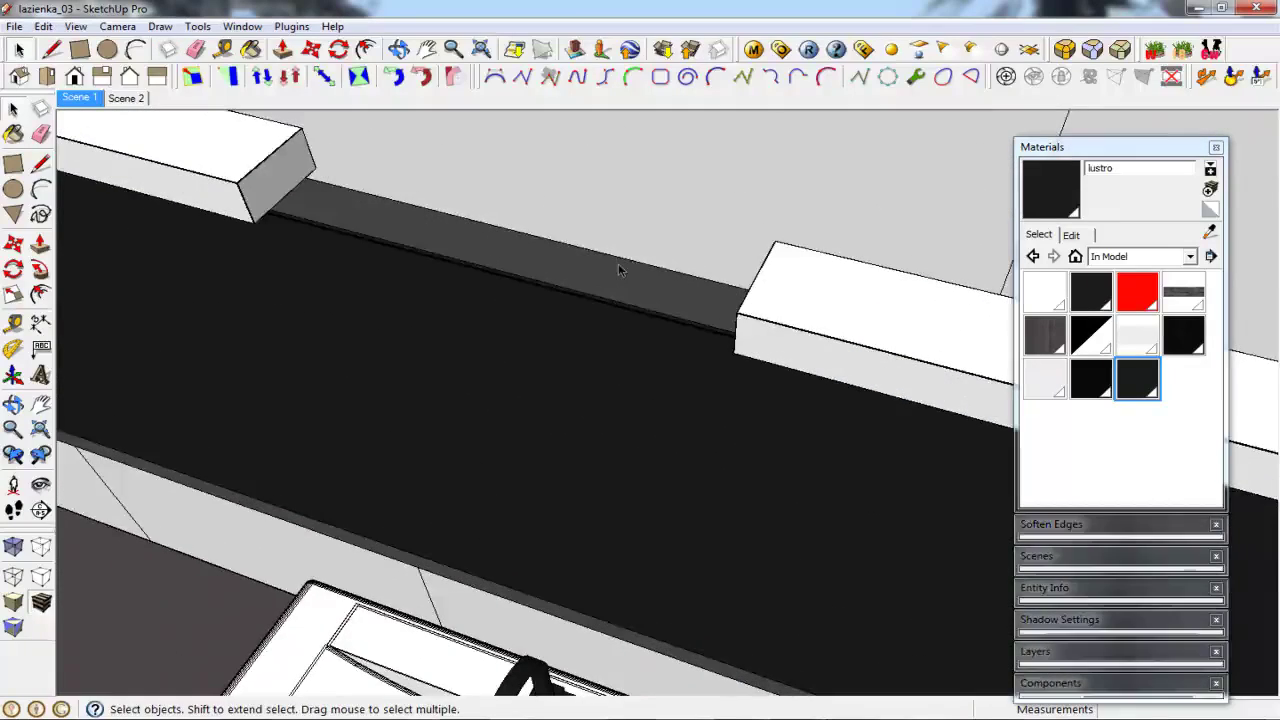
{"action": "scroll", "coordinate": [620, 268], "scroll_direction": "down", "scroll_amount": 2}
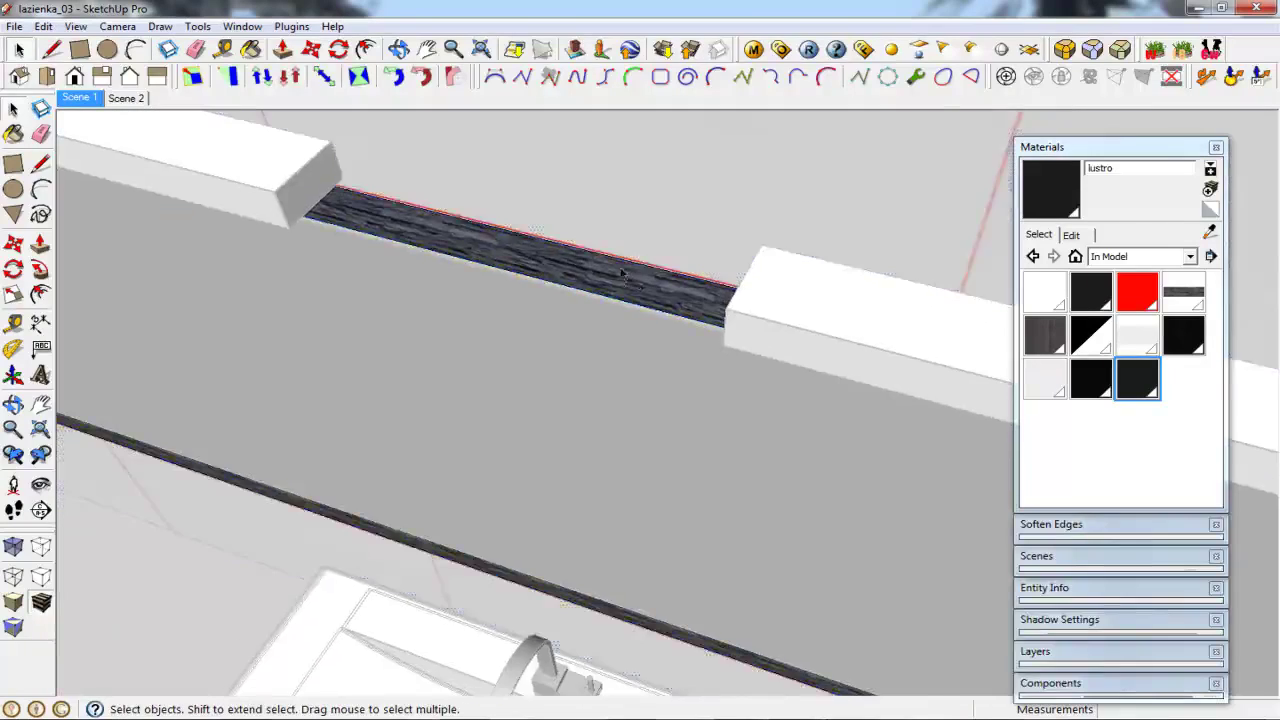
{"action": "scroll", "coordinate": [620, 274], "scroll_direction": "down", "scroll_amount": 2}
{"action": "scroll", "coordinate": [618, 274], "scroll_direction": "down", "scroll_amount": 3}
{"action": "mouse_move", "coordinate": [614, 334]}
{"action": "middle_mouse_down"}
{"action": "mouse_move", "coordinate": [648, 274]}
{"action": "mouse_move", "coordinate": [633, 233]}
{"action": "middle_mouse_up"}
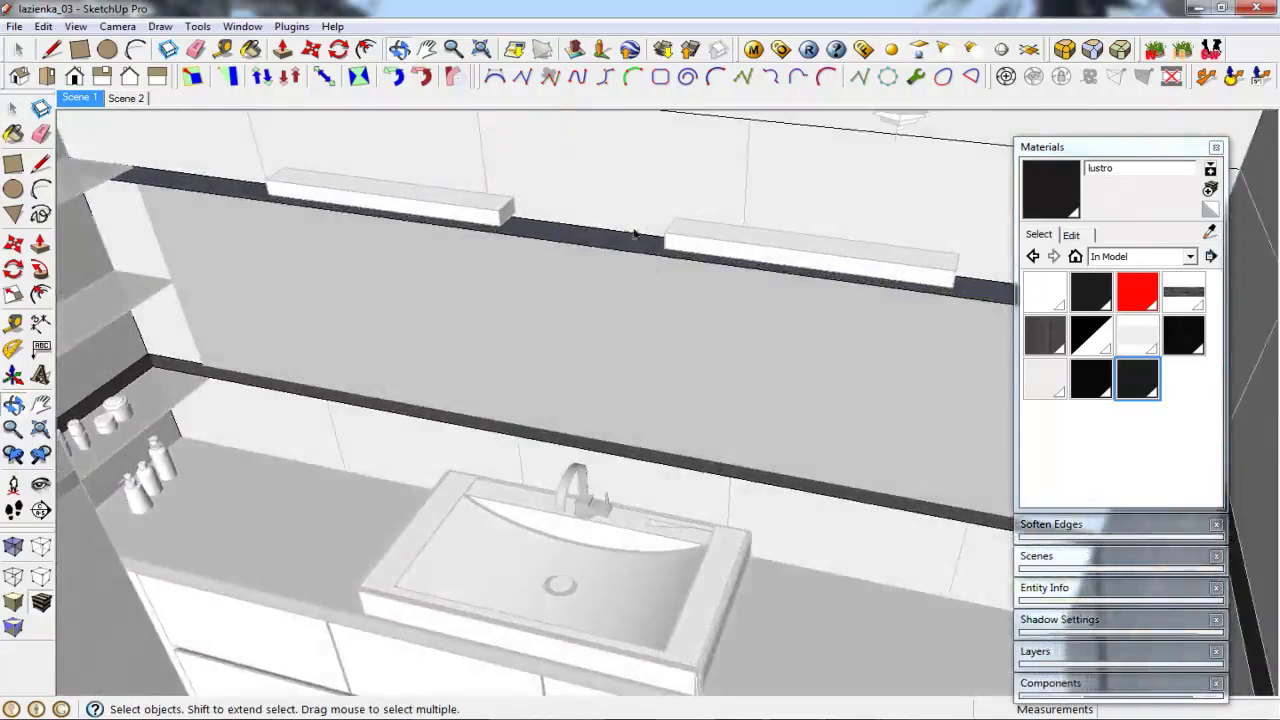
{"action": "scroll", "coordinate": [633, 233], "scroll_direction": "up", "scroll_amount": 3}
{"action": "scroll", "coordinate": [625, 252], "scroll_direction": "up", "scroll_amount": 2}
{"action": "right_click", "coordinate": [622, 257]}
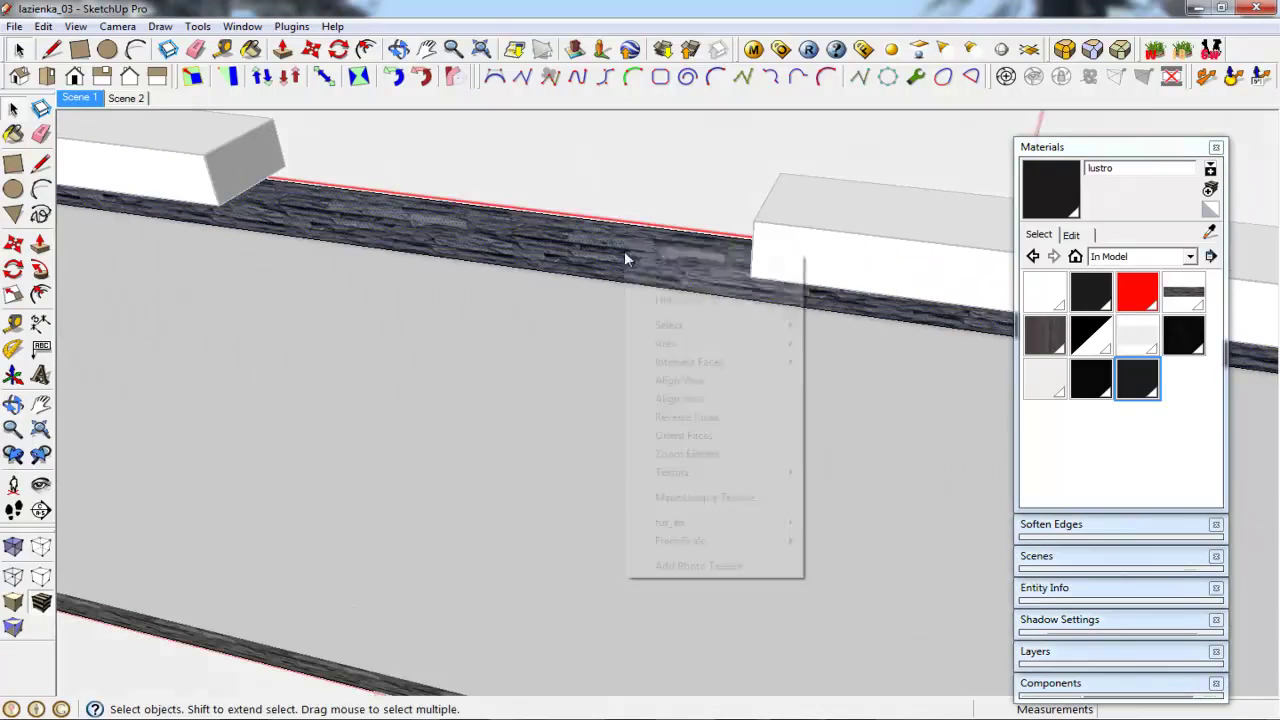
{"action": "left_click", "coordinate": [560, 247]}
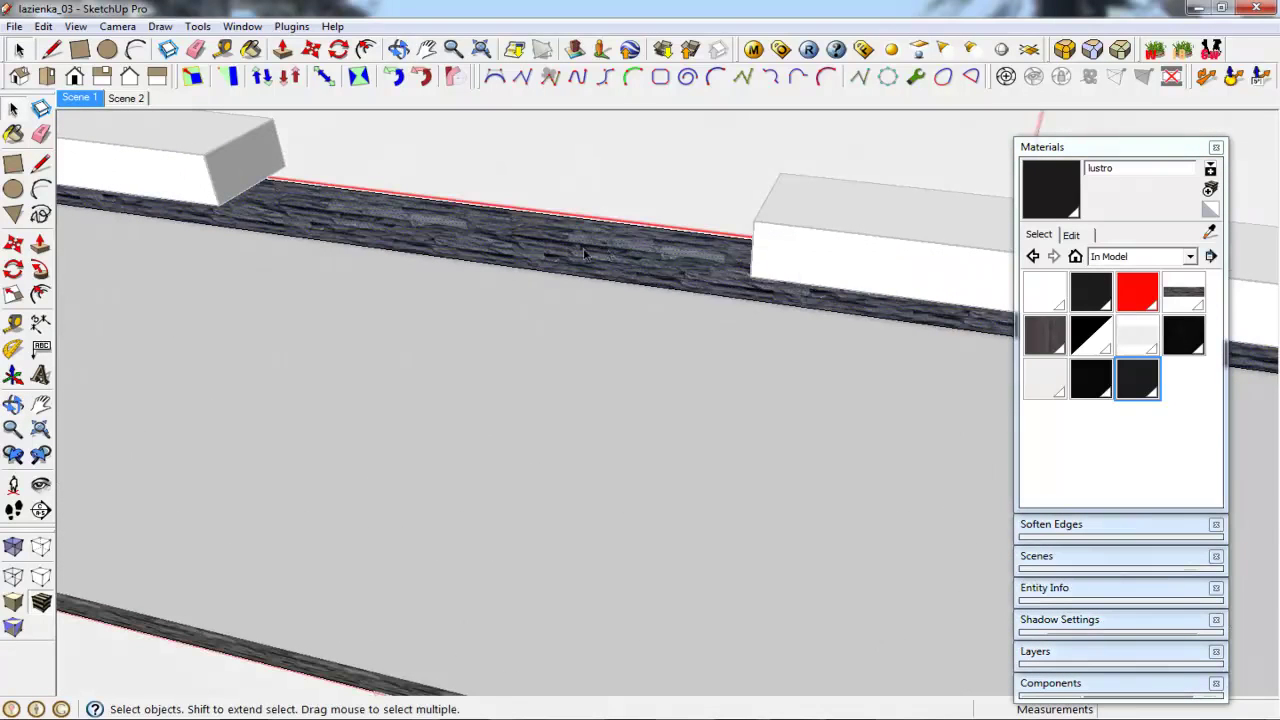
Select every face that uses the same material as the dark wall strip
{"action": "scroll", "coordinate": [491, 320], "scroll_direction": "down", "scroll_amount": 3}
{"action": "mouse_move", "coordinate": [491, 320]}
{"action": "middle_mouse_down"}
{"action": "mouse_move", "coordinate": [500, 434]}
{"action": "mouse_move", "coordinate": [837, 406]}
{"action": "mouse_move", "coordinate": [624, 414]}
{"action": "mouse_move", "coordinate": [663, 400]}
{"action": "middle_mouse_up"}
{"action": "scroll", "coordinate": [626, 320], "scroll_direction": "up", "scroll_amount": 3}
{"action": "scroll", "coordinate": [618, 318], "scroll_direction": "up", "scroll_amount": 1}
{"action": "right_click", "coordinate": [618, 318]}
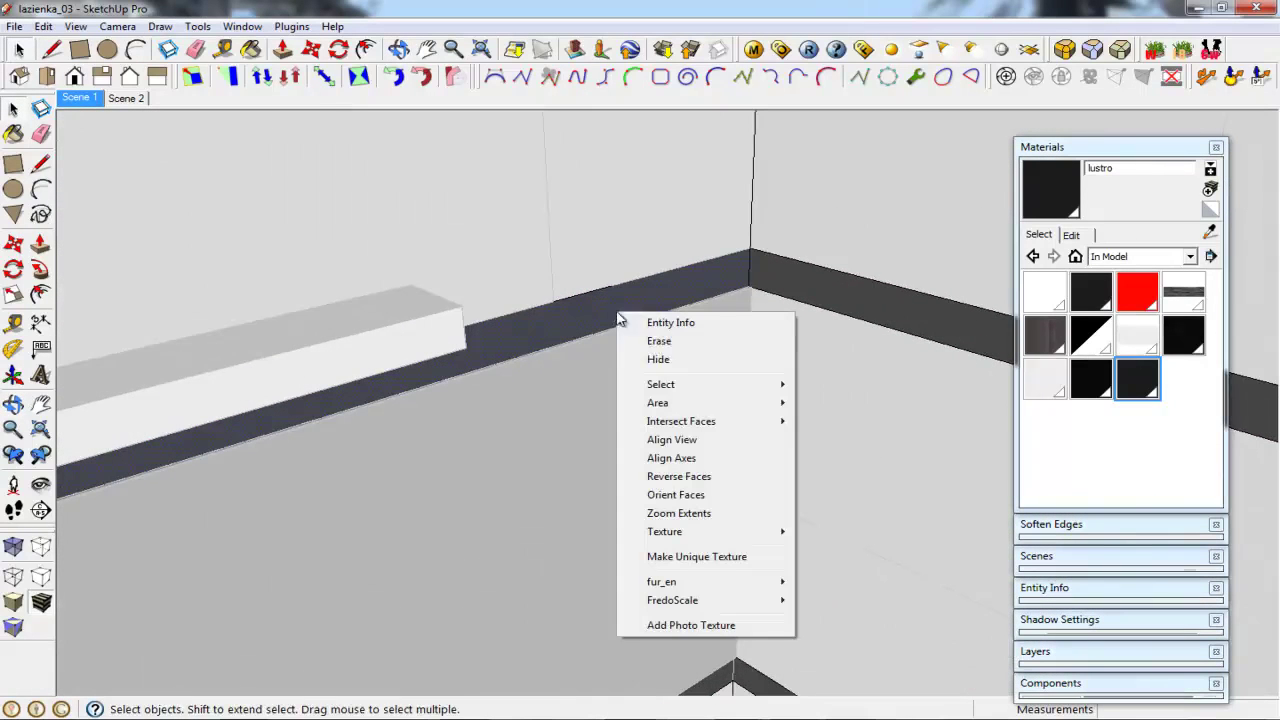
{"action": "mouse_move", "coordinate": [661, 384]}
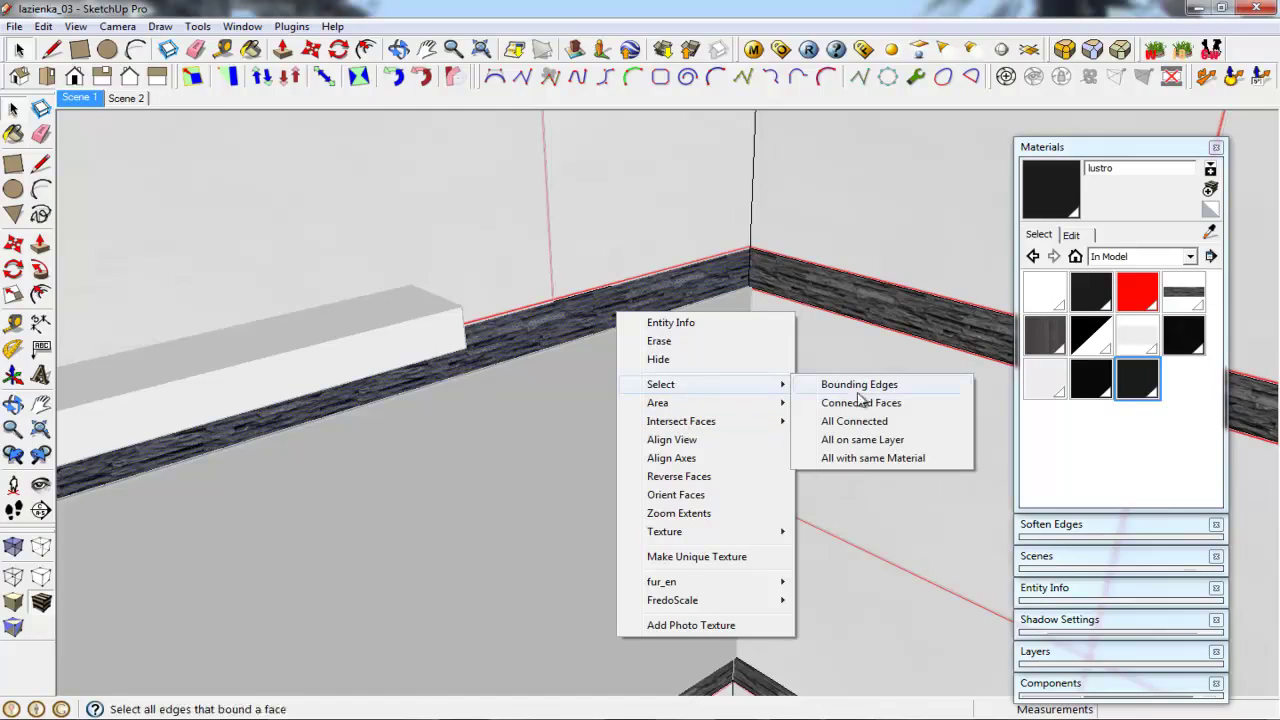
{"action": "left_click", "coordinate": [858, 463]}
Check the selected faces from several angles, then return to the Scene 2 eye-level view
{"action": "middle_click_drag", "start_coordinate": [686, 366], "coordinate": [706, 278]}
{"action": "scroll", "coordinate": [463, 414], "scroll_direction": "down", "scroll_amount": 3}
{"action": "middle_click_drag", "start_coordinate": [463, 414], "coordinate": [823, 437]}
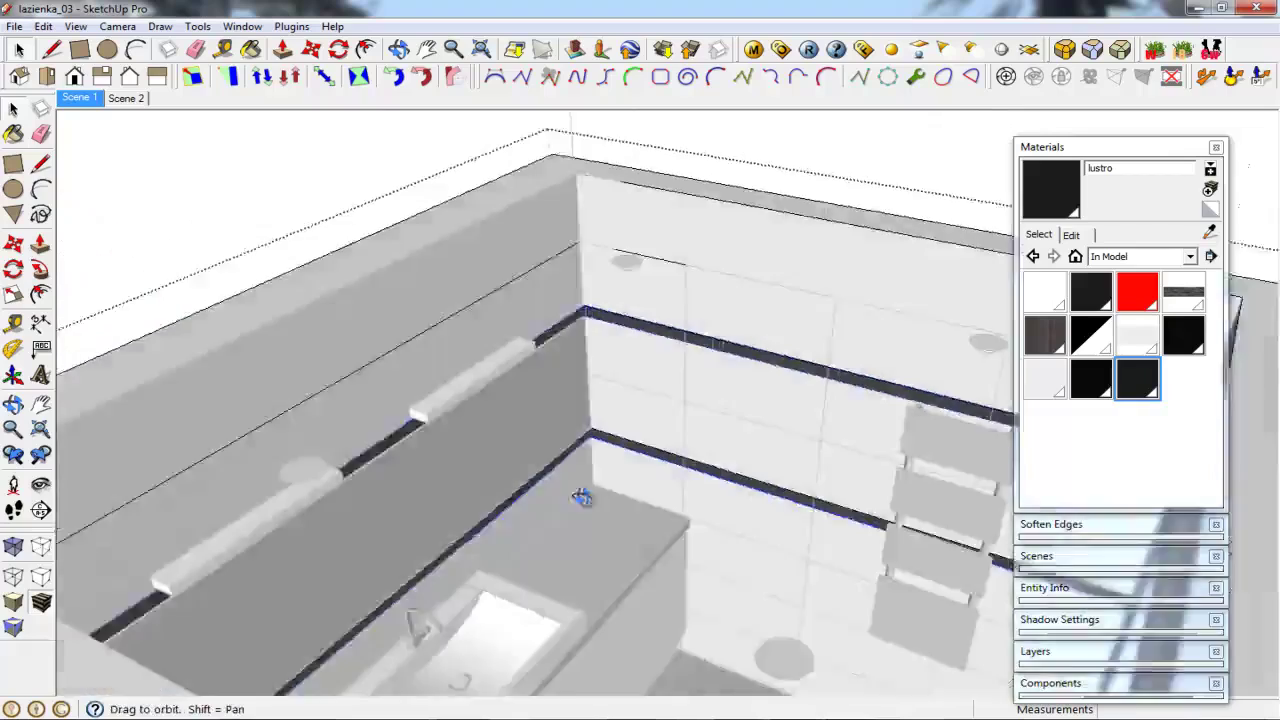
{"action": "scroll", "coordinate": [758, 320], "scroll_direction": "up", "scroll_amount": 3}
{"action": "scroll", "coordinate": [758, 320], "scroll_direction": "down", "scroll_amount": 2}
{"action": "mouse_move", "coordinate": [748, 345]}
{"action": "middle_mouse_down"}
{"action": "mouse_move", "coordinate": [389, 337]}
{"action": "mouse_move", "coordinate": [458, 393]}
{"action": "mouse_move", "coordinate": [823, 351]}
{"action": "mouse_move", "coordinate": [777, 440]}
{"action": "middle_mouse_up"}
{"action": "scroll", "coordinate": [458, 393], "scroll_direction": "down", "scroll_amount": 2}
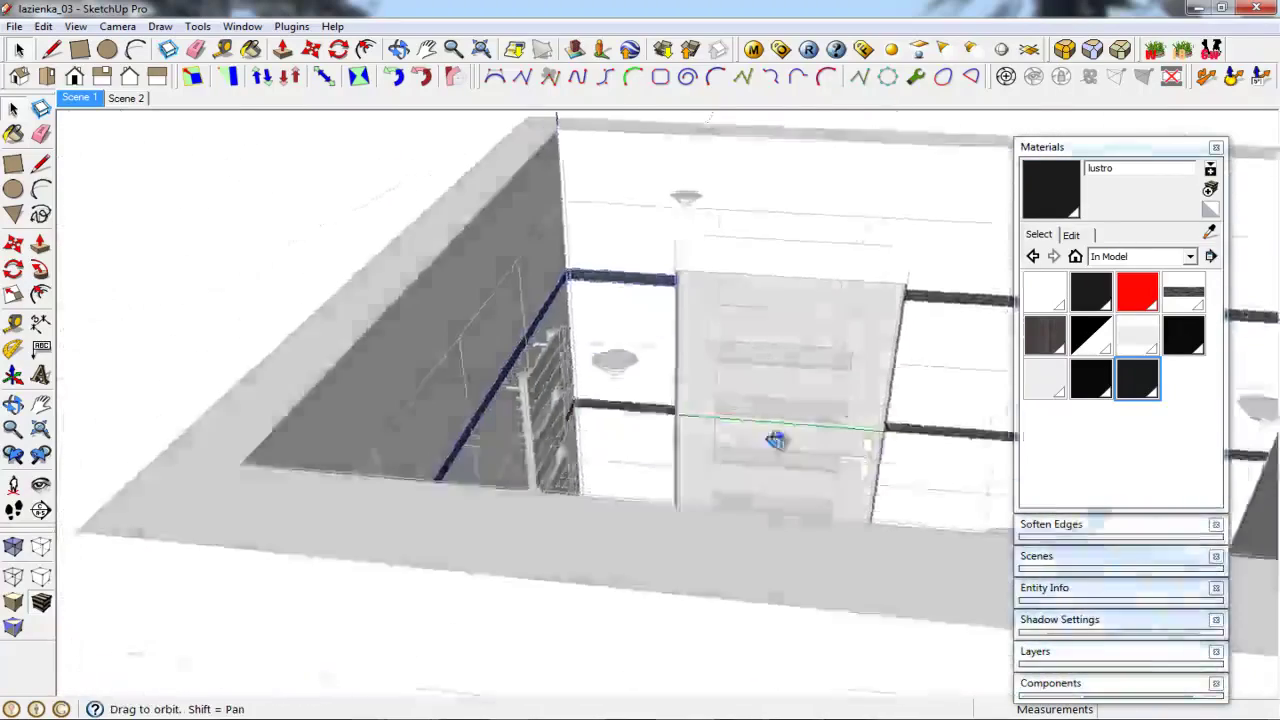
{"action": "scroll", "coordinate": [757, 317], "scroll_direction": "up", "scroll_amount": 3}
{"action": "mouse_move", "coordinate": [757, 317]}
{"action": "middle_mouse_down"}
{"action": "mouse_move", "coordinate": [736, 400]}
{"action": "mouse_move", "coordinate": [426, 277]}
{"action": "middle_mouse_up"}
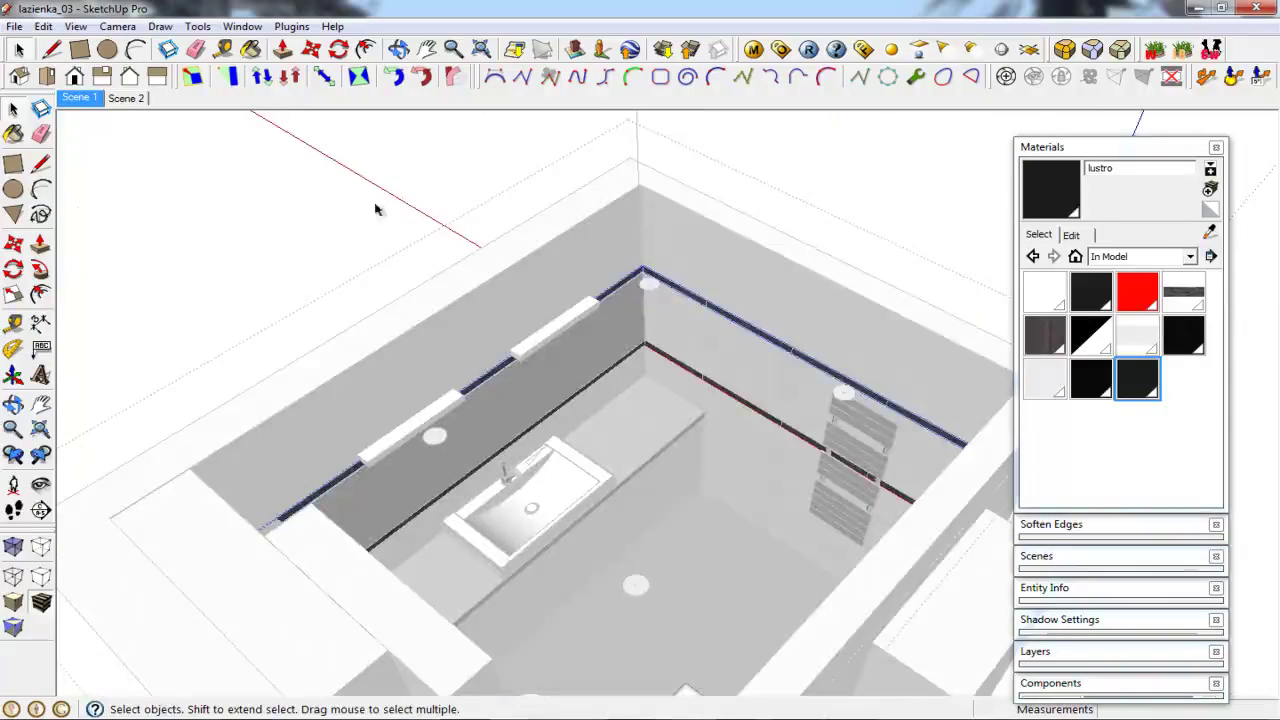
{"action": "scroll", "coordinate": [374, 206], "scroll_direction": "up", "scroll_amount": 2}
{"action": "left_click", "coordinate": [127, 98]}
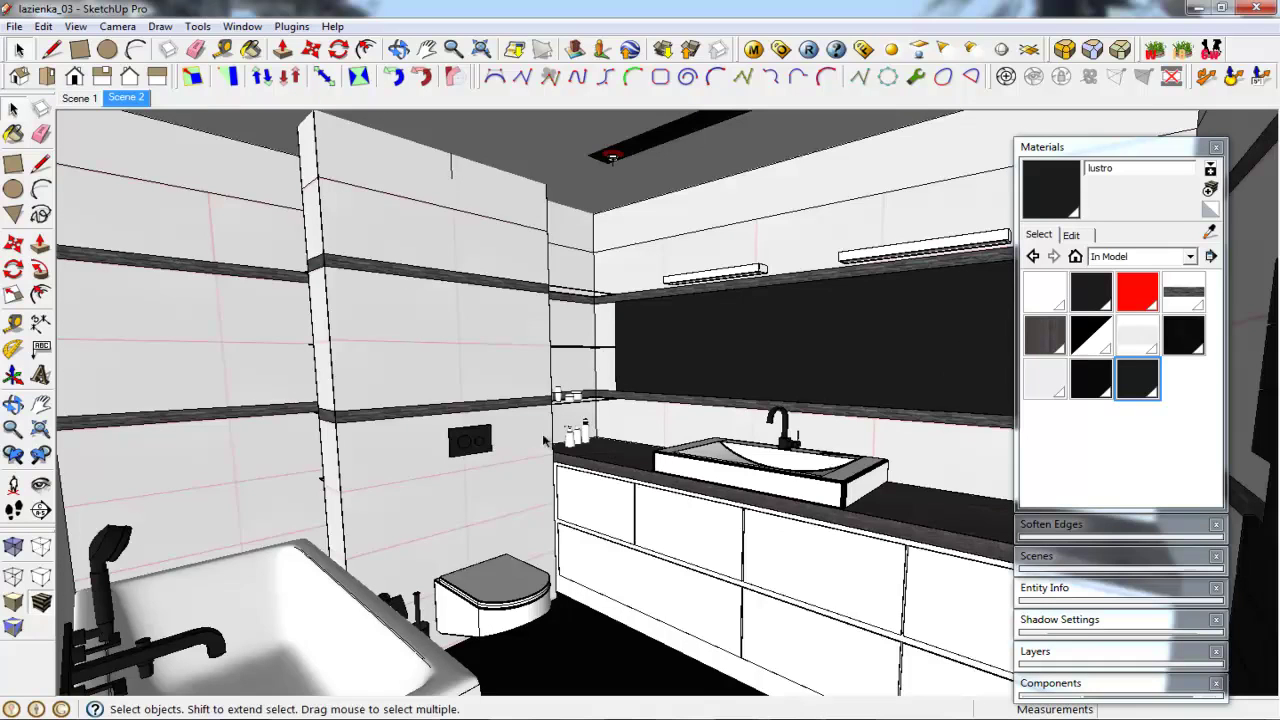
Collapse the Materials tray and save a copy of the model as lazienka_033
{"action": "left_click", "coordinate": [1098, 150]}
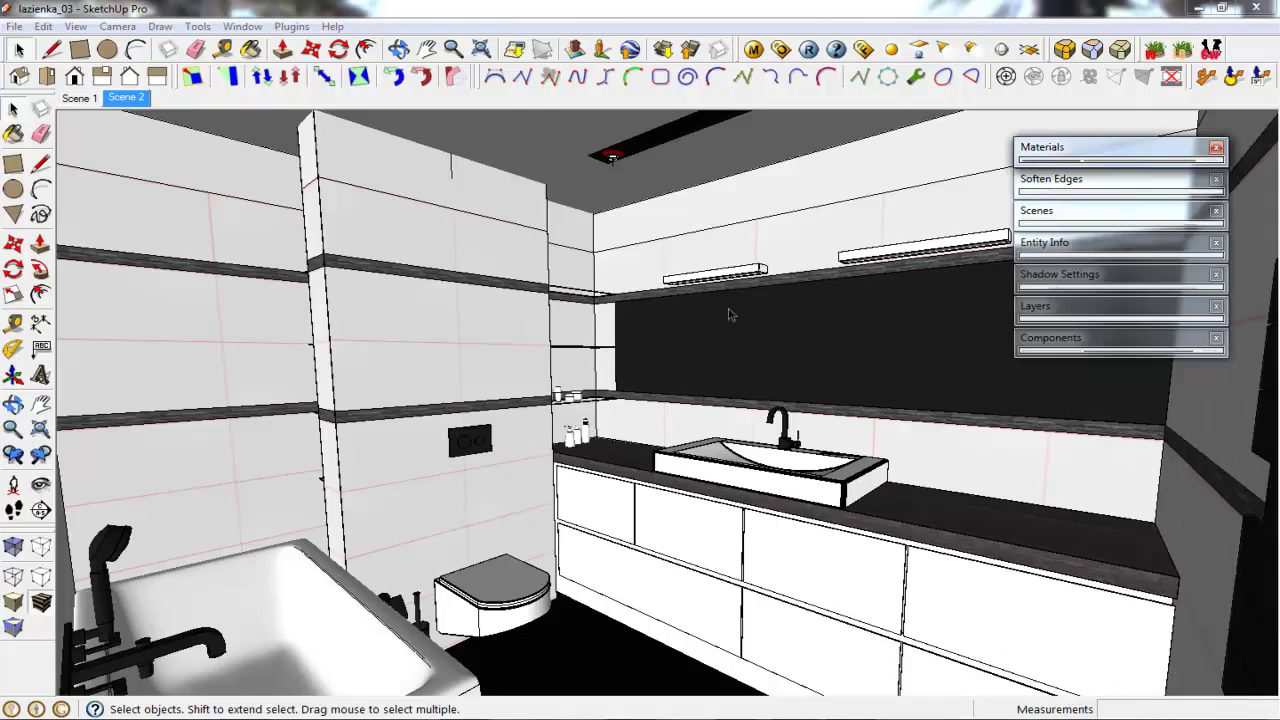
{"action": "left_click", "coordinate": [15, 27]}
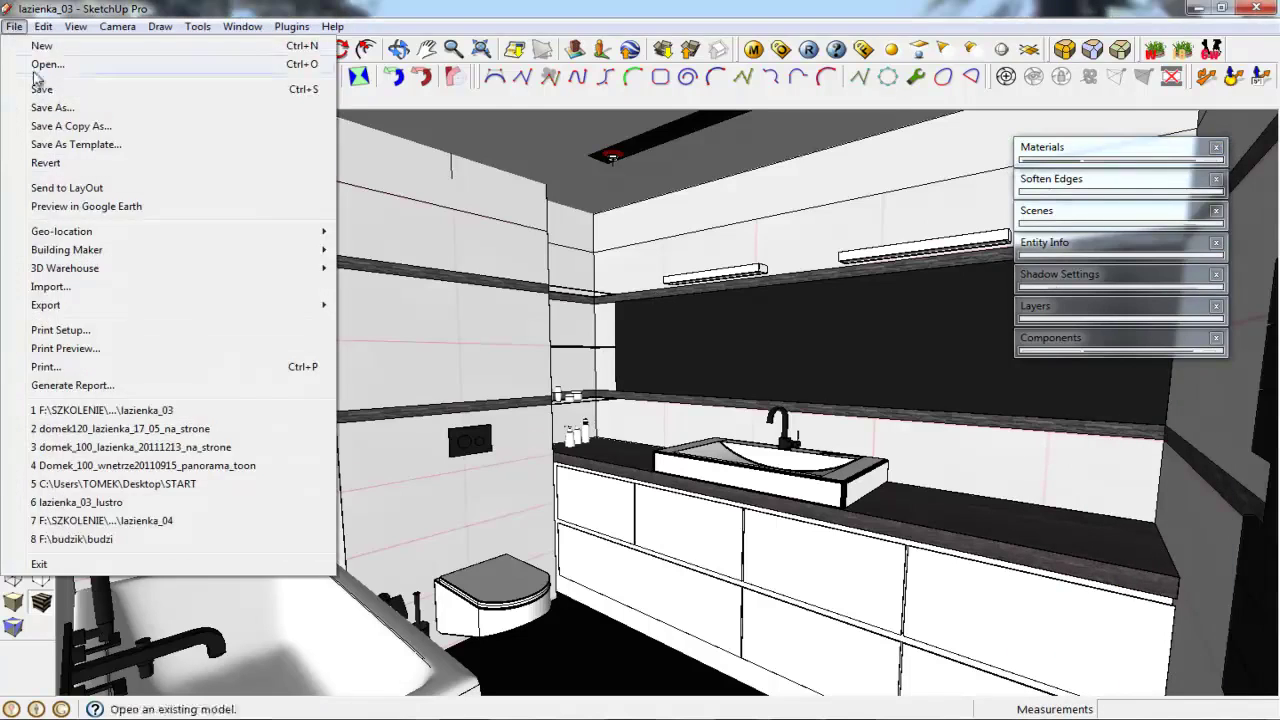
{"action": "left_click", "coordinate": [50, 126]}
{"action": "left_click", "coordinate": [645, 511]}
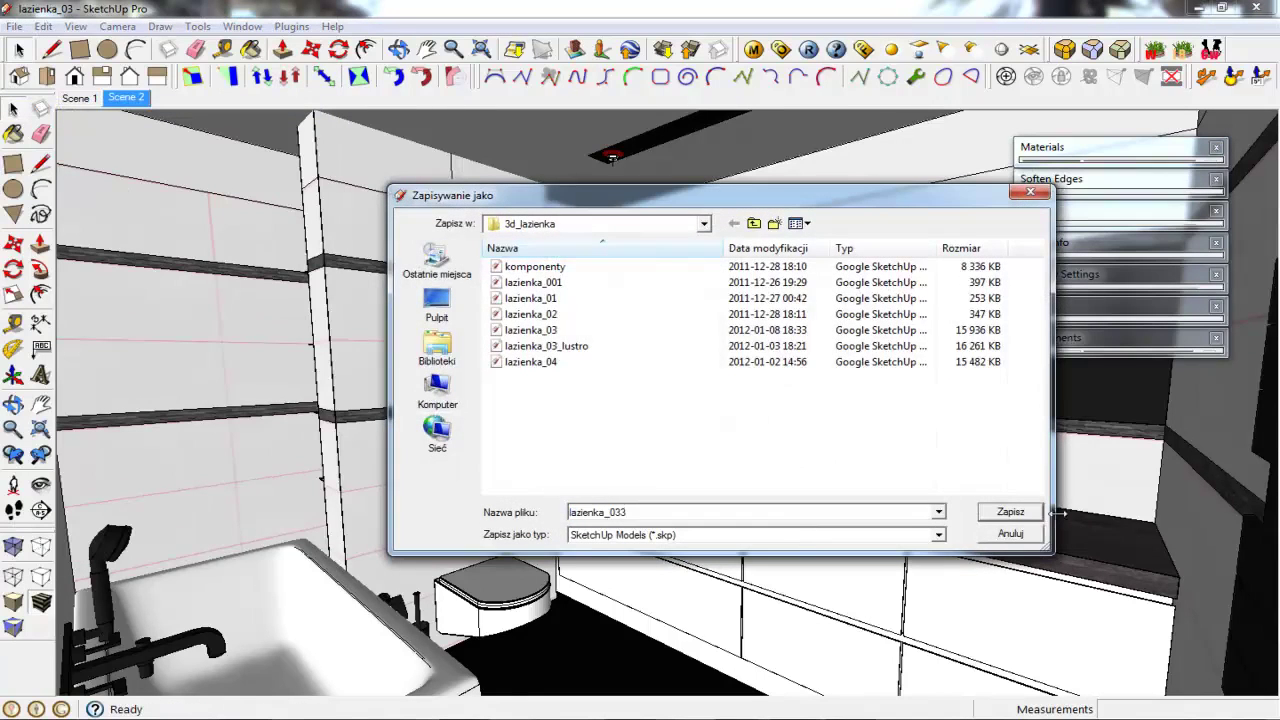
{"action": "left_click", "coordinate": [1010, 512]}
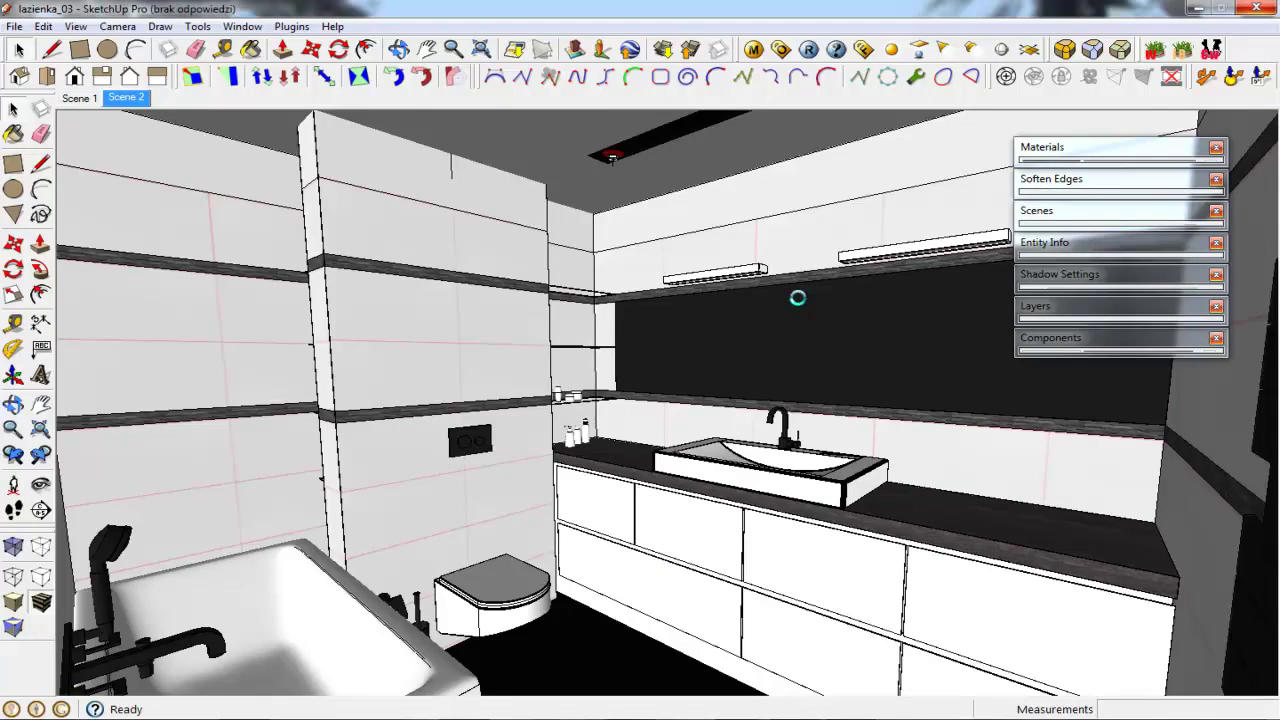
Start the V-Ray 800 × 600 render and reposition the frame buffer window
{"action": "left_click", "coordinate": [810, 50]}
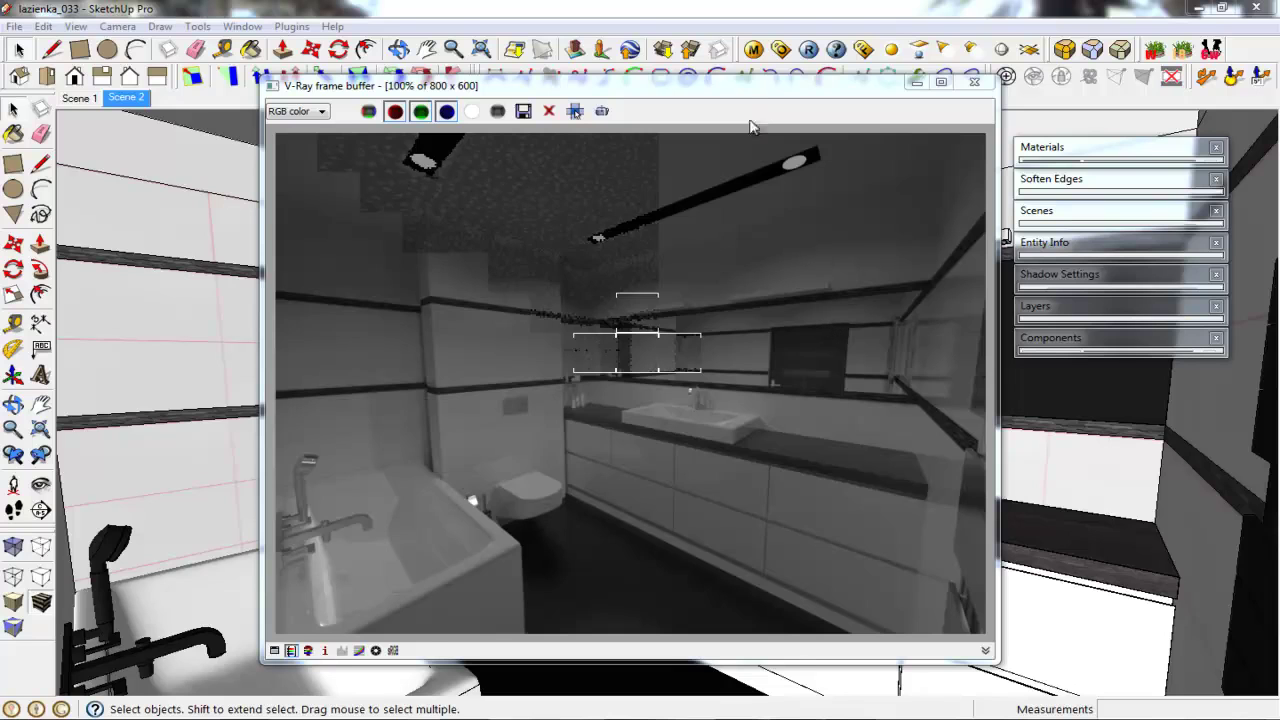
{"action": "left_click_drag", "start_coordinate": [742, 96], "coordinate": [696, 98]}
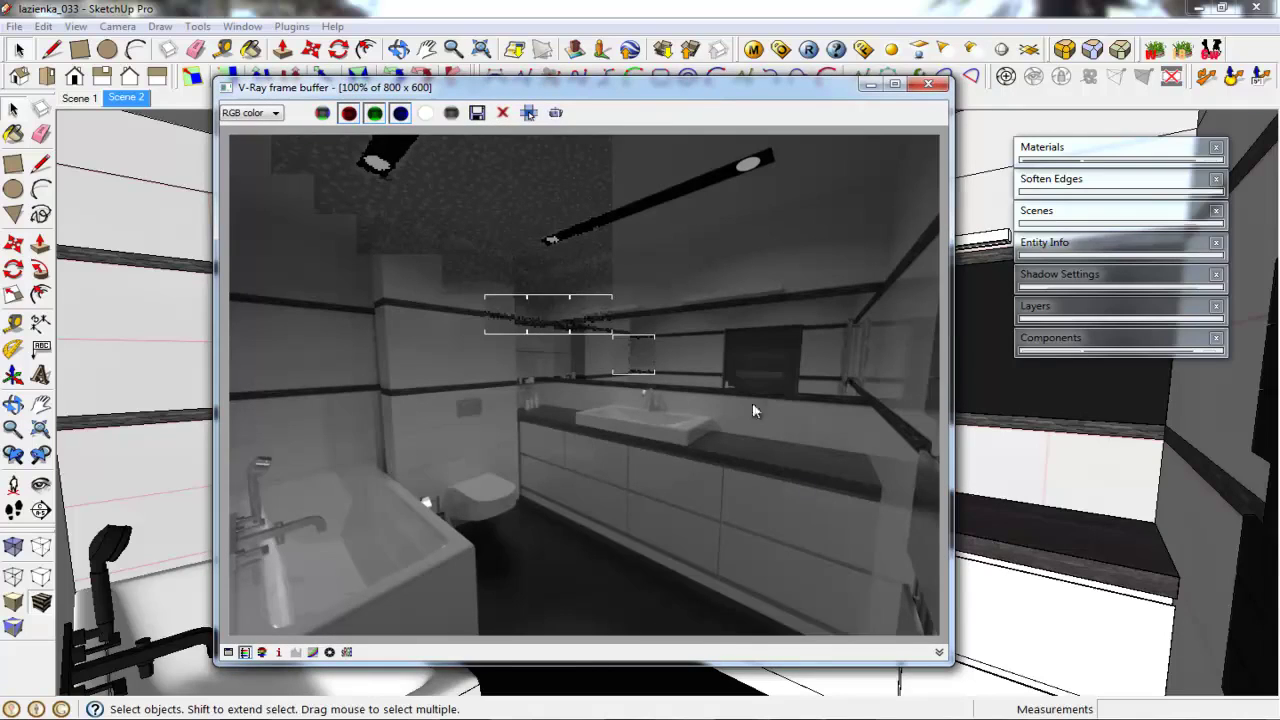
{"action": "left_click_drag", "start_coordinate": [660, 96], "coordinate": [714, 96]}
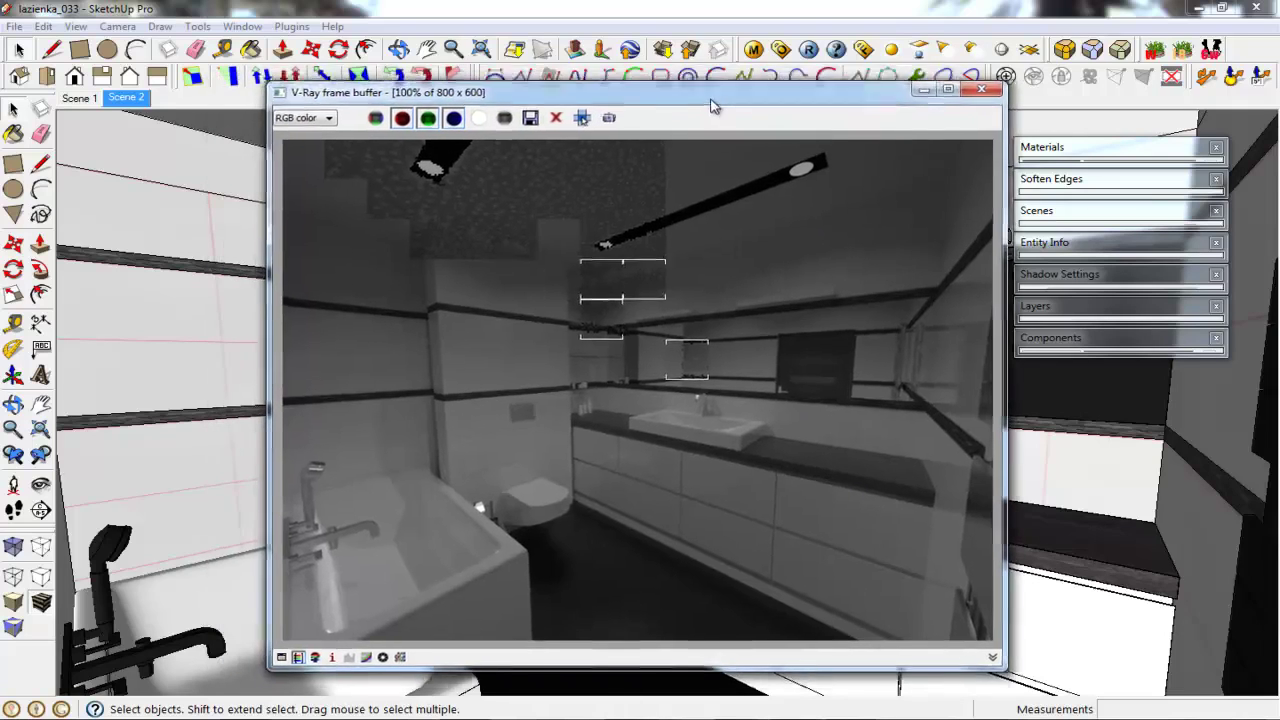